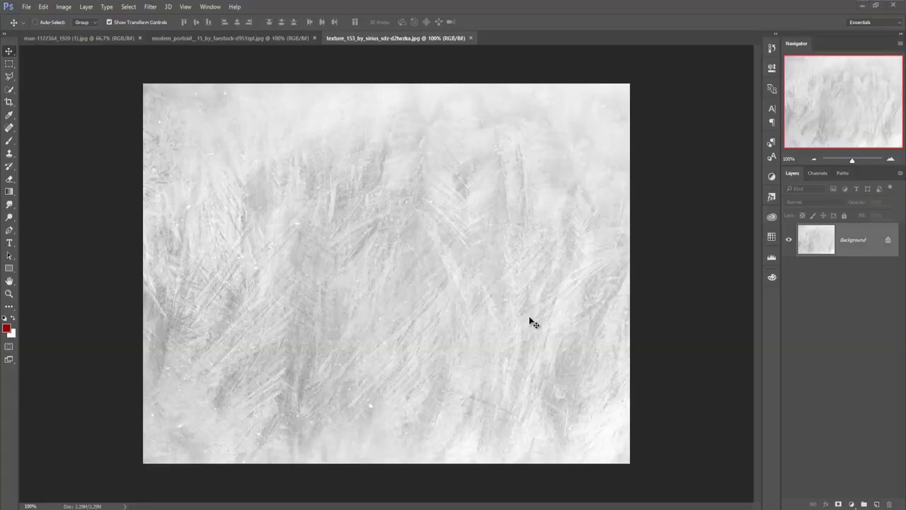
Step: Create a new 1280×720 document
left_click(26, 6)
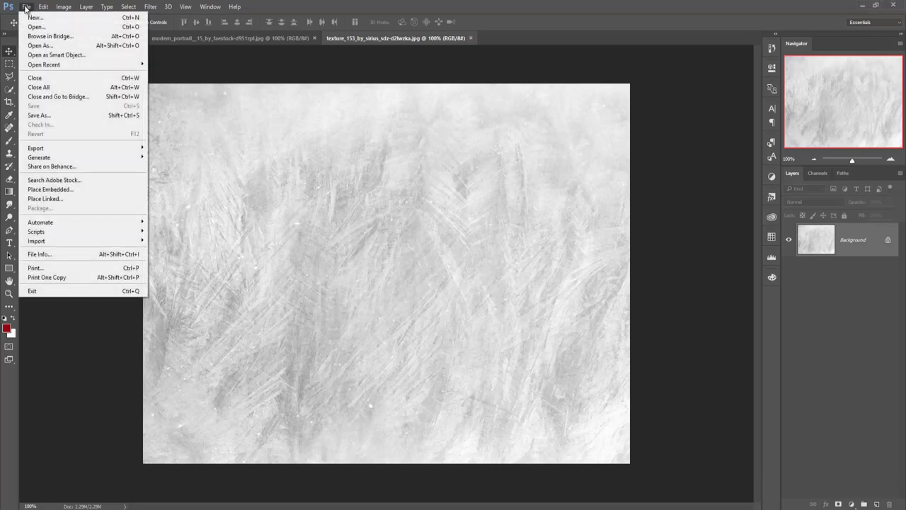
left_click(39, 17)
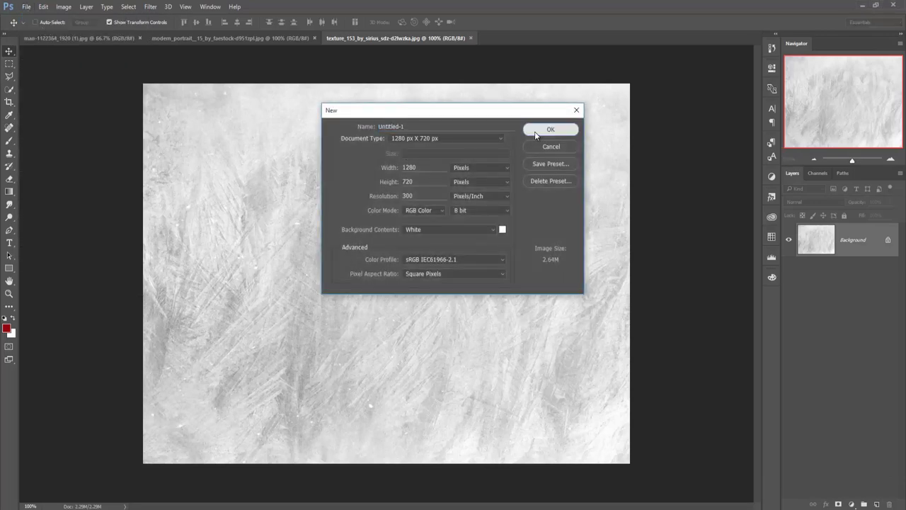
left_click(550, 130)
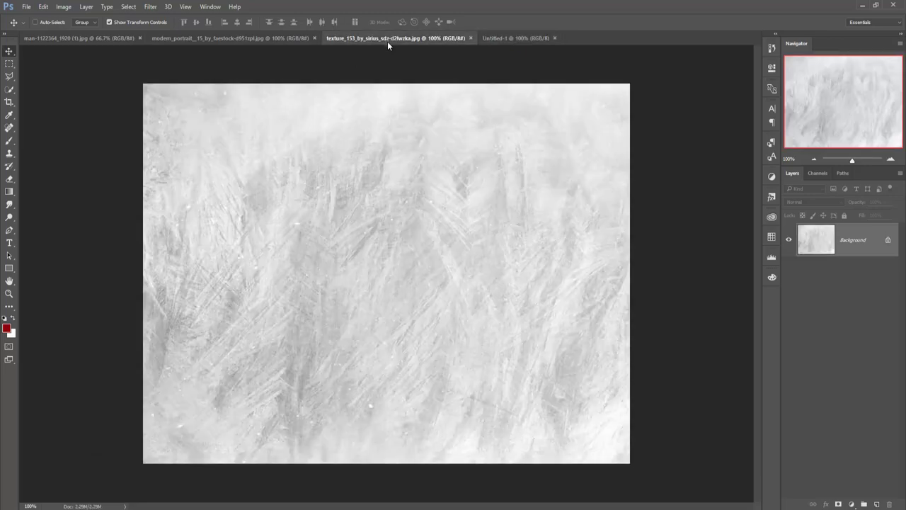
Step: Drop the scratched grey texture into Untitled-1 and stretch it to cover the canvas
mouse_move(386, 37)
left_mouse_down()
mouse_move(387, 55)
mouse_move(510, 119)
left_mouse_up()
left_click_drag(601, 270, 398, 272)
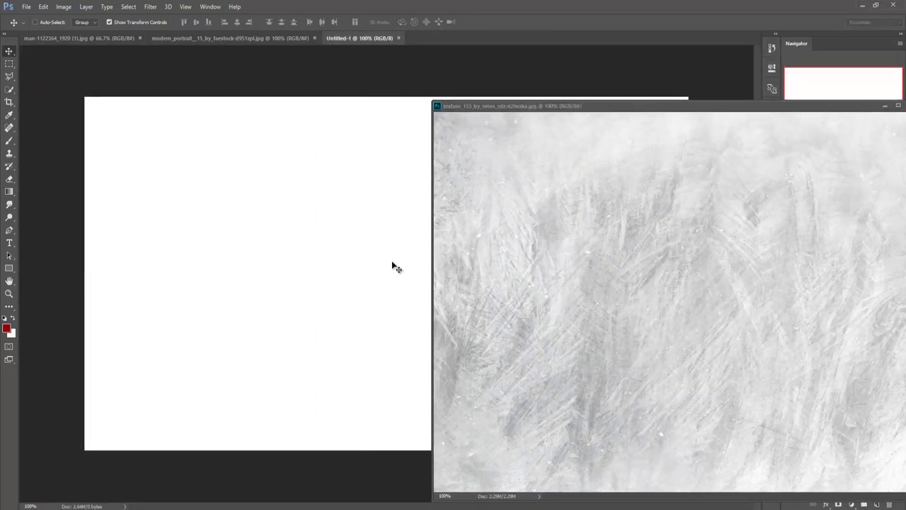
left_click(885, 105)
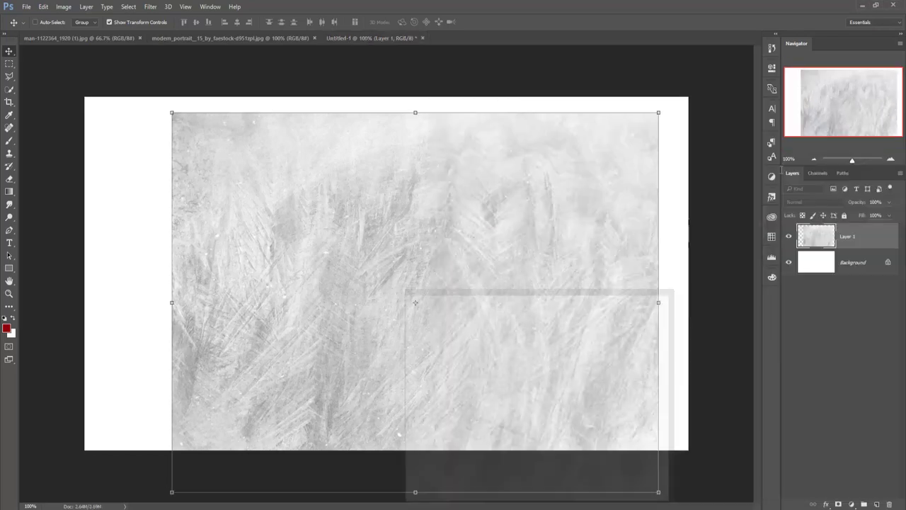
left_click_drag(455, 274, 372, 260)
left_click_drag(571, 287, 687, 287)
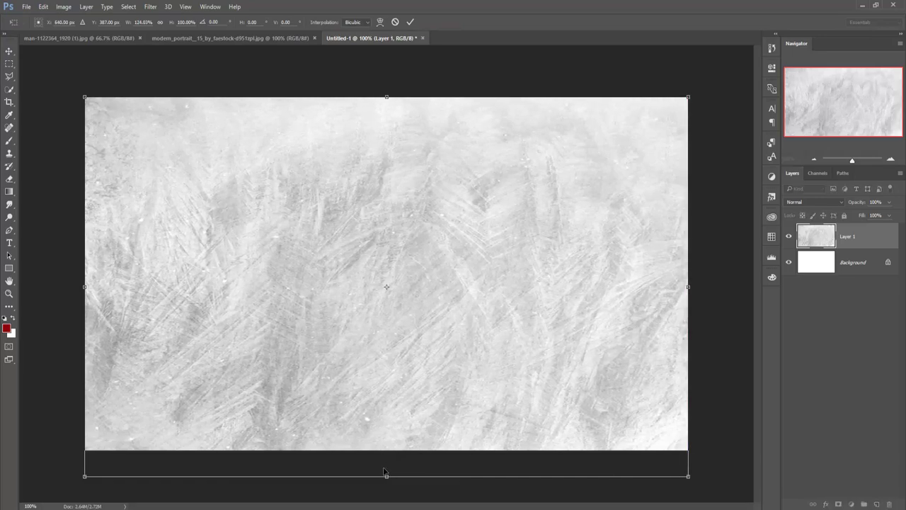
left_click_drag(386, 478, 387, 450)
Step: Apply the texture resize, then switch to the man's portrait with Quick Selection in New selection mode
key("Return")
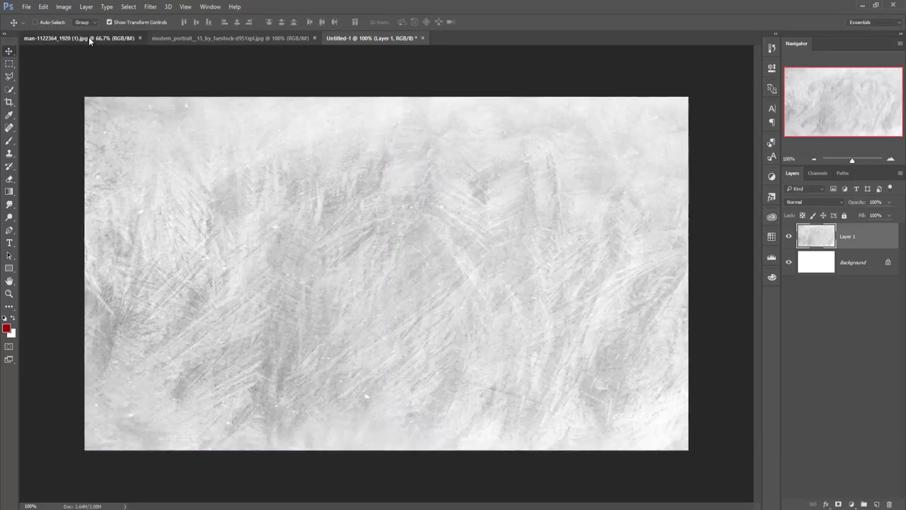
left_click(88, 38)
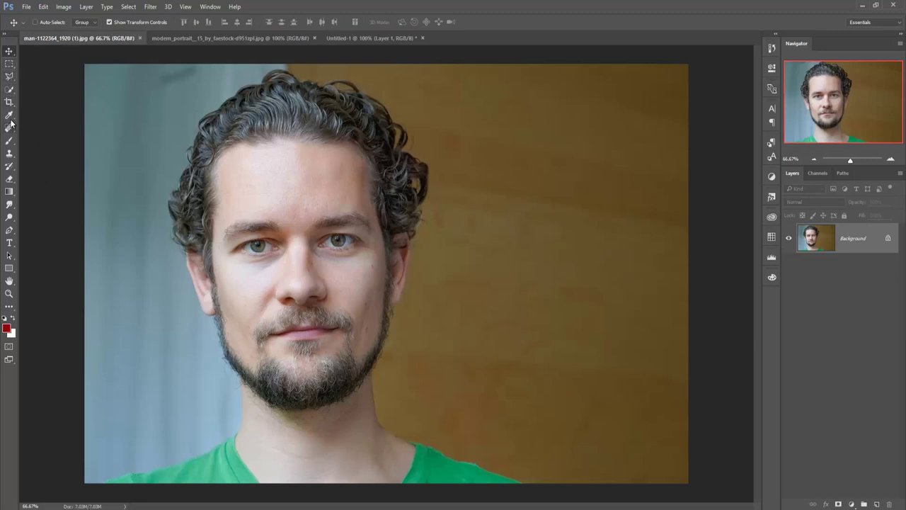
left_click(9, 90)
left_click(42, 22)
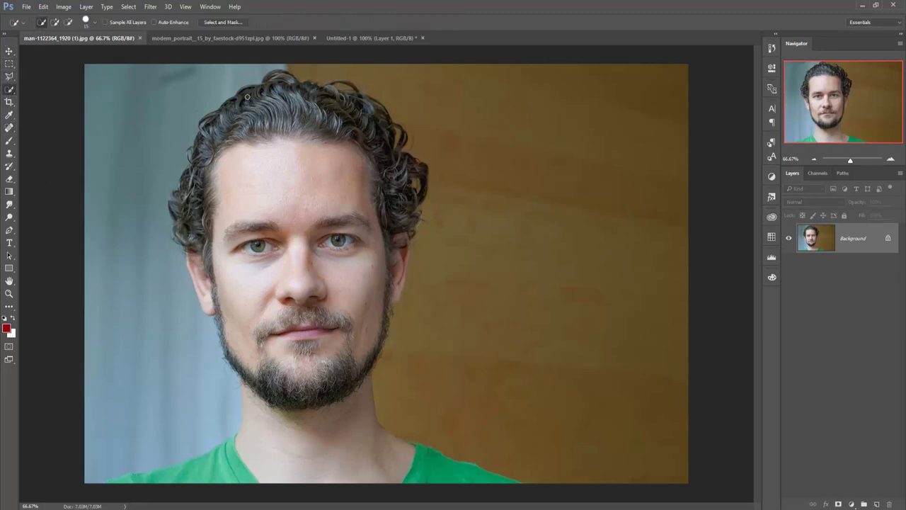
Step: Select the man's hair, face, left ear and green shirt, excluding the background
left_click_drag(251, 96, 345, 84)
mouse_move(344, 84)
left_mouse_down()
mouse_move(381, 112)
mouse_move(414, 165)
mouse_move(394, 273)
mouse_move(369, 339)
mouse_move(397, 290)
mouse_move(290, 461)
left_mouse_up()
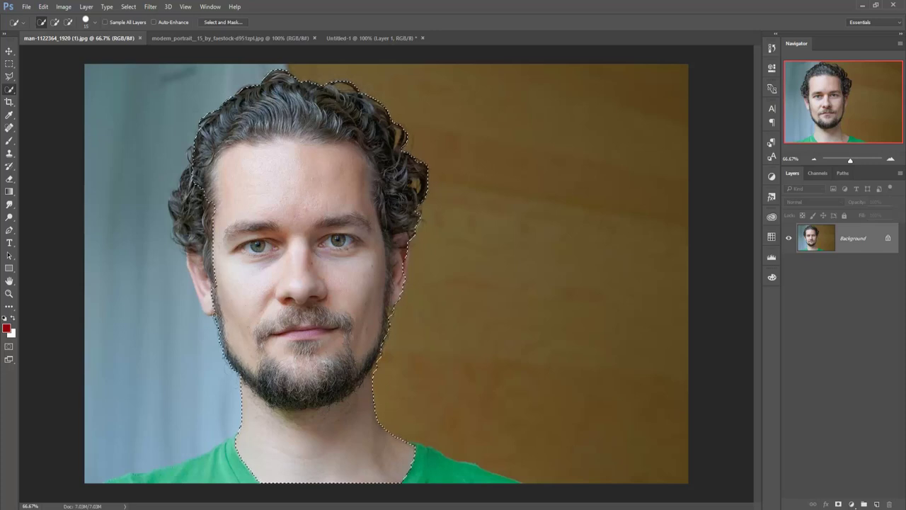
left_click_drag(194, 282, 180, 230)
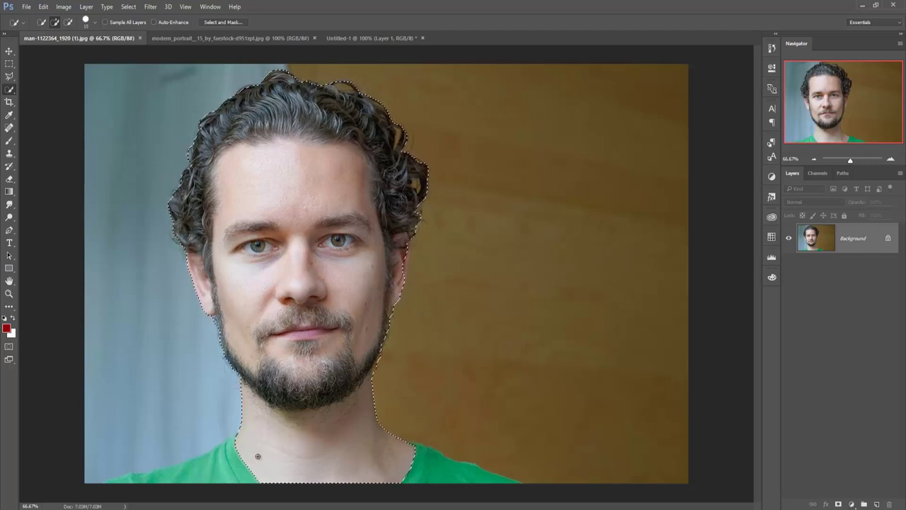
mouse_move(258, 456)
left_mouse_down()
mouse_move(147, 480)
mouse_move(456, 476)
left_mouse_up()
Step: In Select and Mask, refine the curly hair edges with an enlarged Refine Edge Brush
left_click(223, 22)
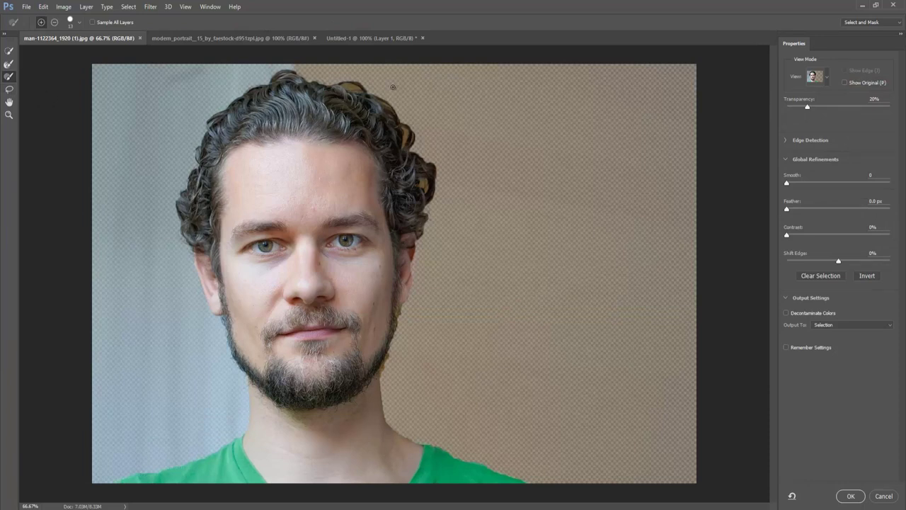
key("bracketright")
key("bracketright")
key("bracketright")
left_click_drag(340, 80, 404, 106)
left_click(9, 63)
mouse_move(333, 83)
left_mouse_down()
mouse_move(405, 124)
mouse_move(417, 153)
mouse_move(427, 211)
mouse_move(420, 276)
mouse_move(386, 372)
left_mouse_up()
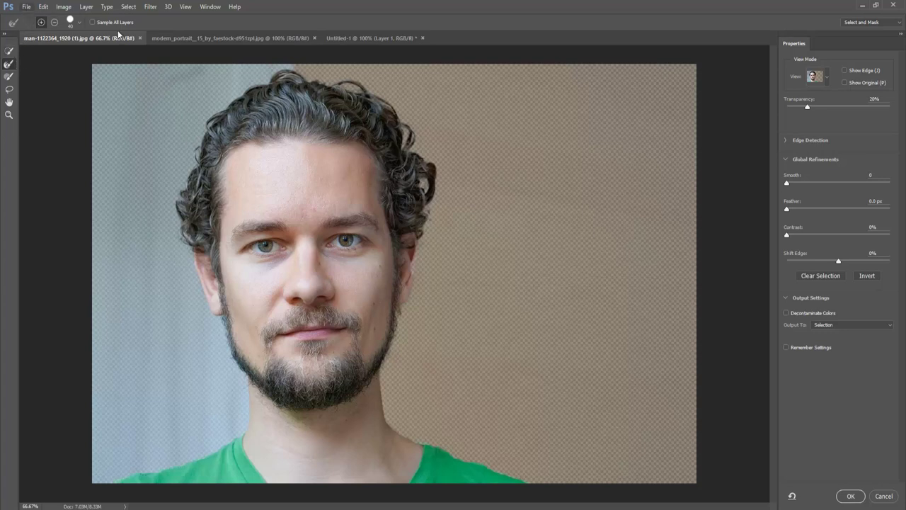
left_click(864, 331)
Step: Output the refined man as a new layer and drag it into Untitled-1 above the texture
left_click(863, 344)
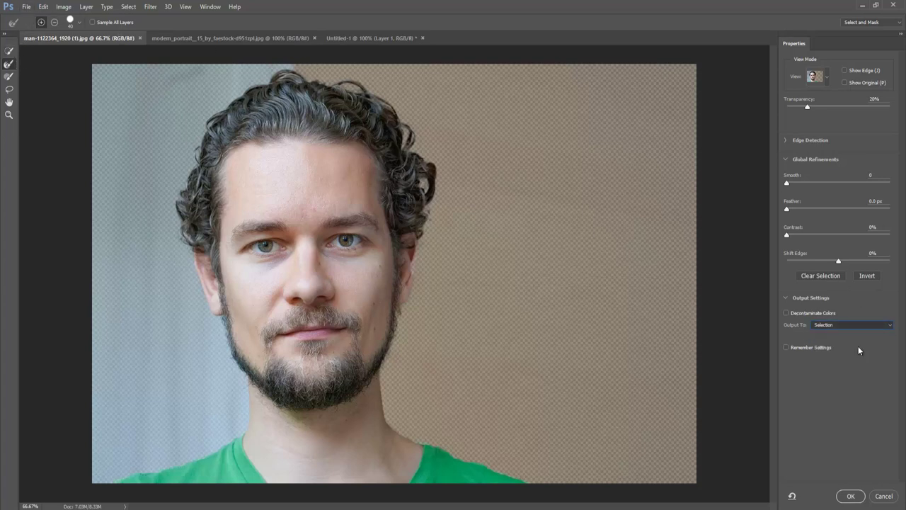
left_click(851, 495)
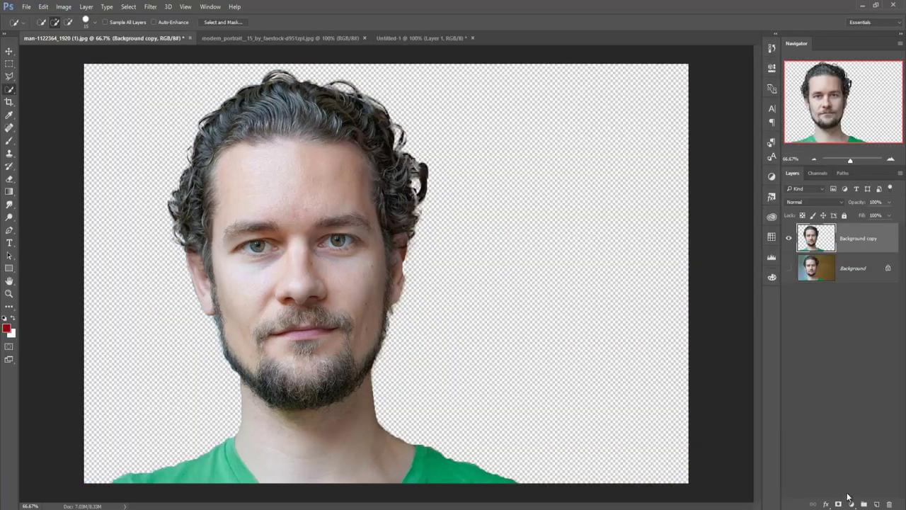
left_click(9, 51)
left_click(109, 22)
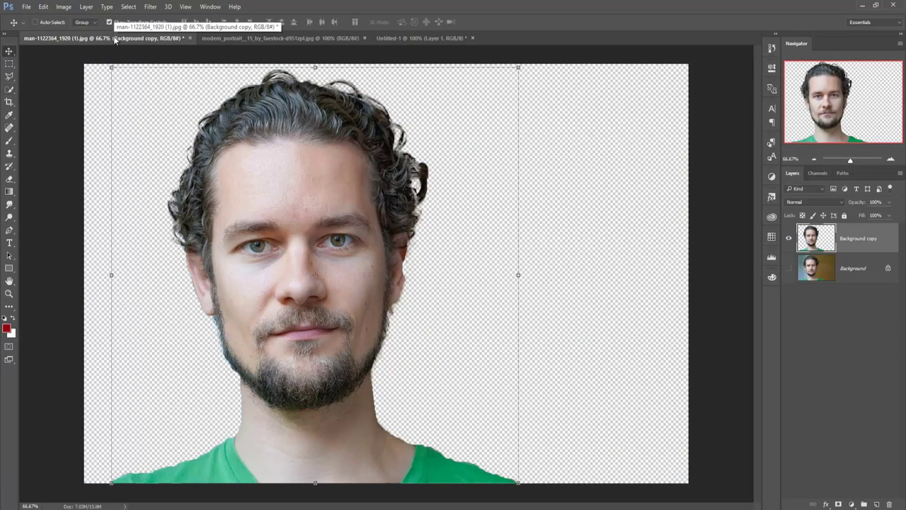
mouse_move(113, 39)
left_mouse_down()
mouse_move(100, 60)
mouse_move(570, 59)
left_mouse_up()
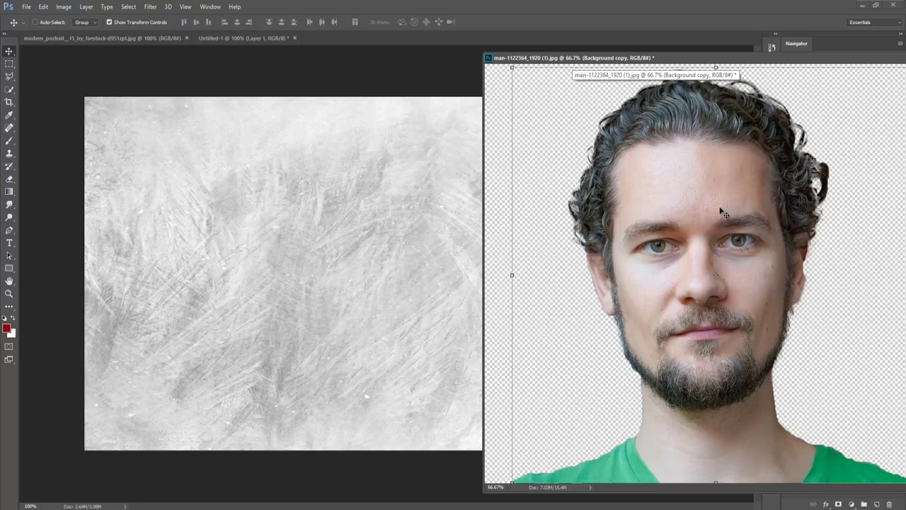
left_click_drag(722, 212, 453, 182)
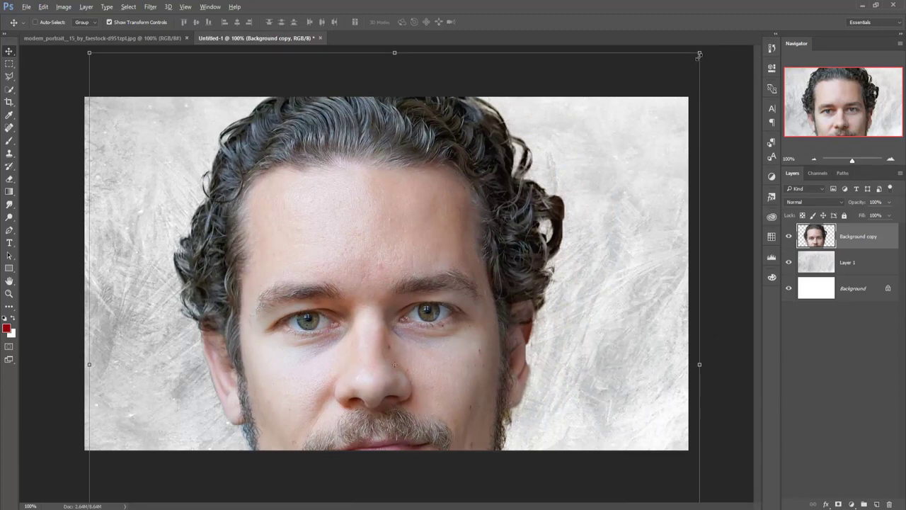
Step: Scale the man's layer to about 136%, rotate it 4.2° clockwise, centre the face and commit
mouse_move(699, 54)
left_mouse_down()
mouse_move(734, 39)
mouse_move(733, 51)
left_mouse_up()
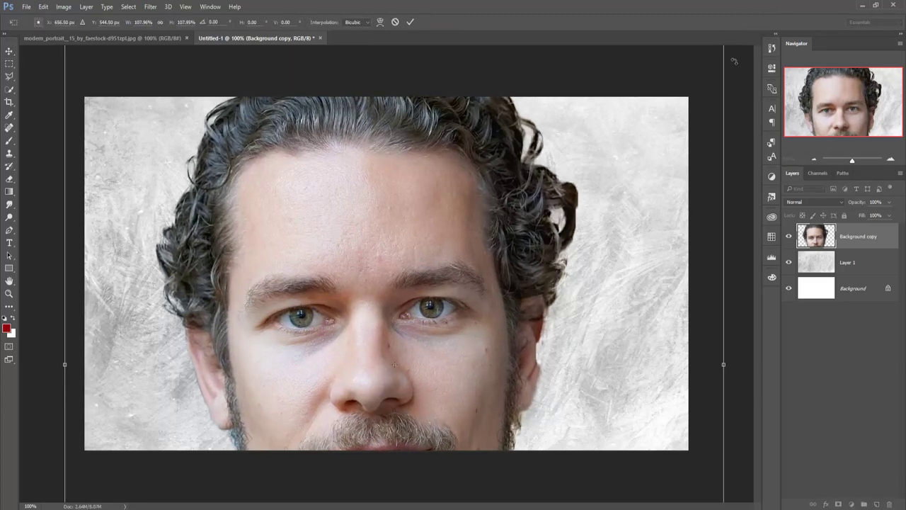
key("ctrl+minus")
left_click_drag(630, 101, 656, 108)
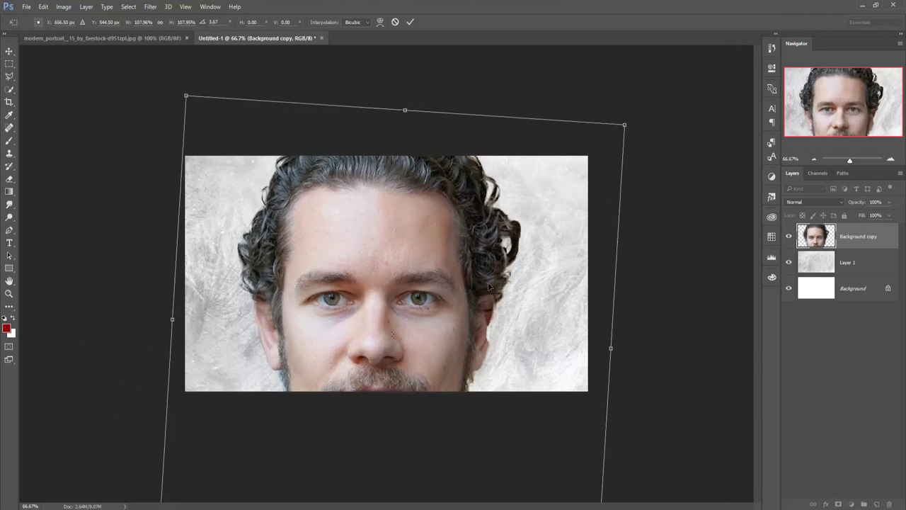
left_click_drag(489, 286, 489, 262)
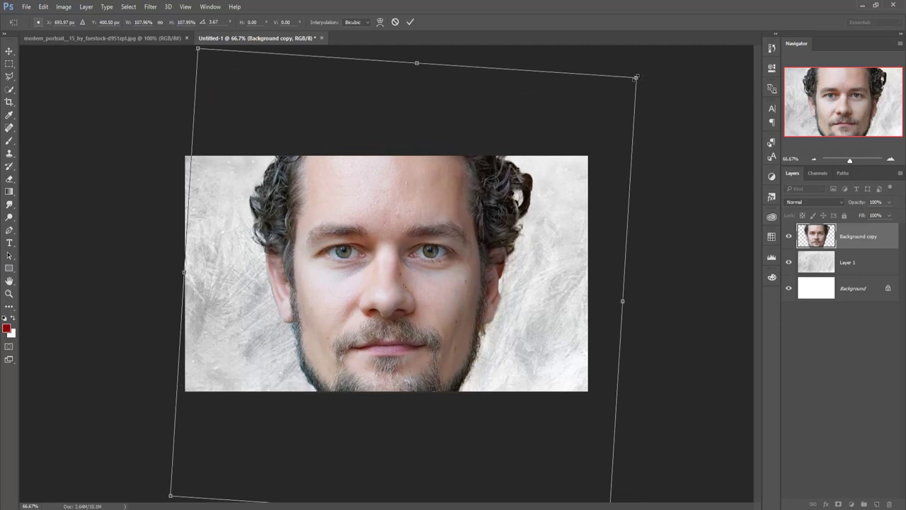
left_click_drag(638, 76, 731, 69)
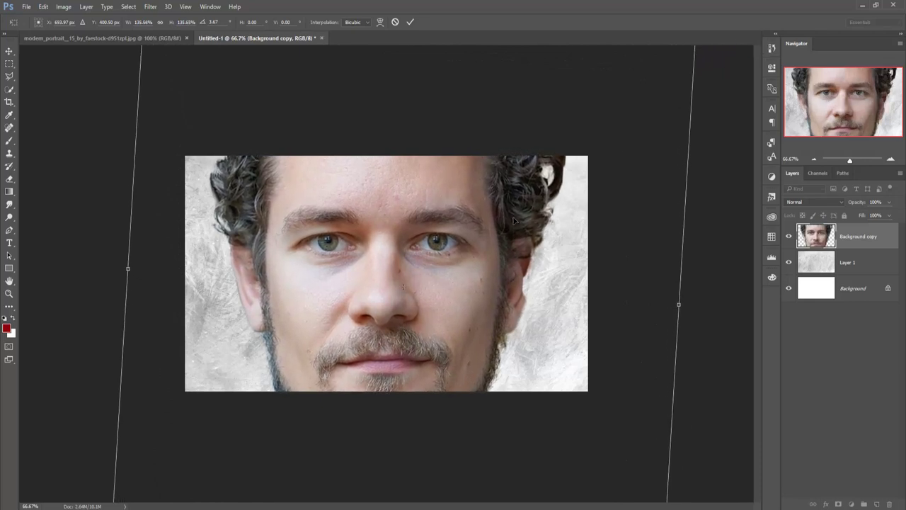
left_click_drag(432, 284, 436, 280)
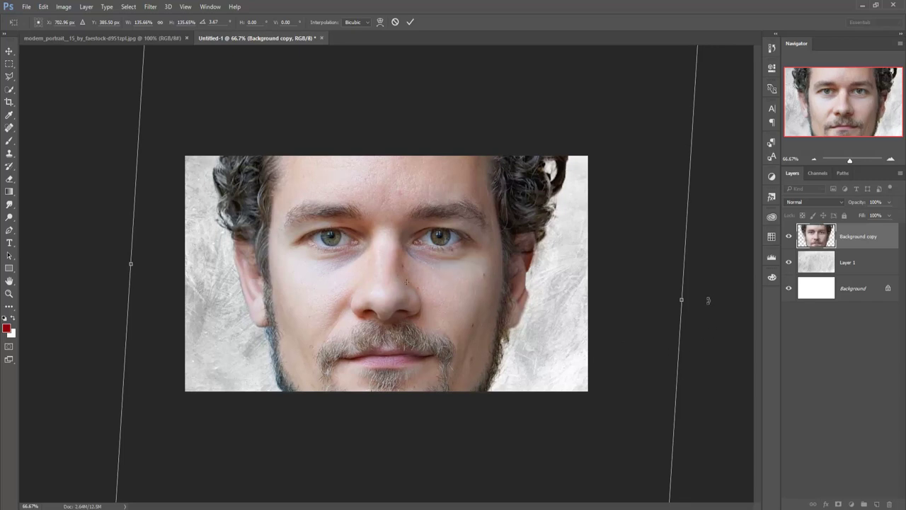
left_click_drag(708, 302, 710, 303)
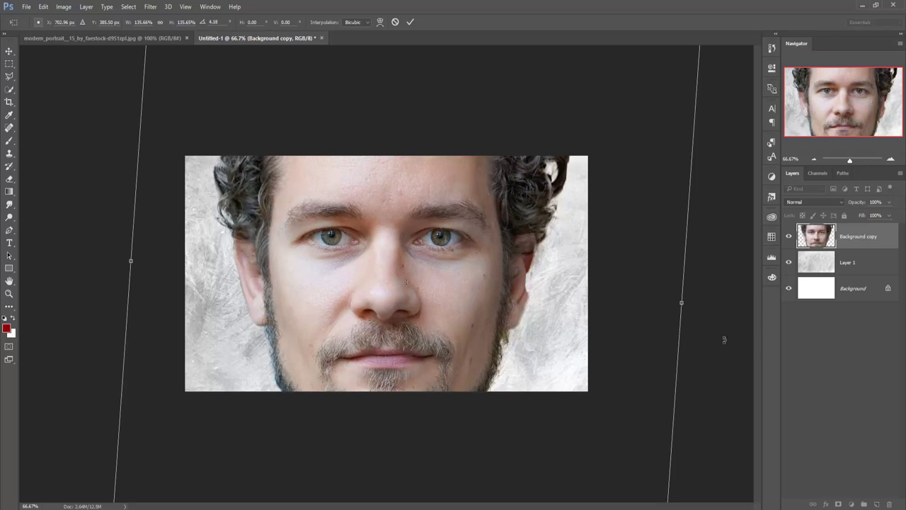
left_click(410, 23)
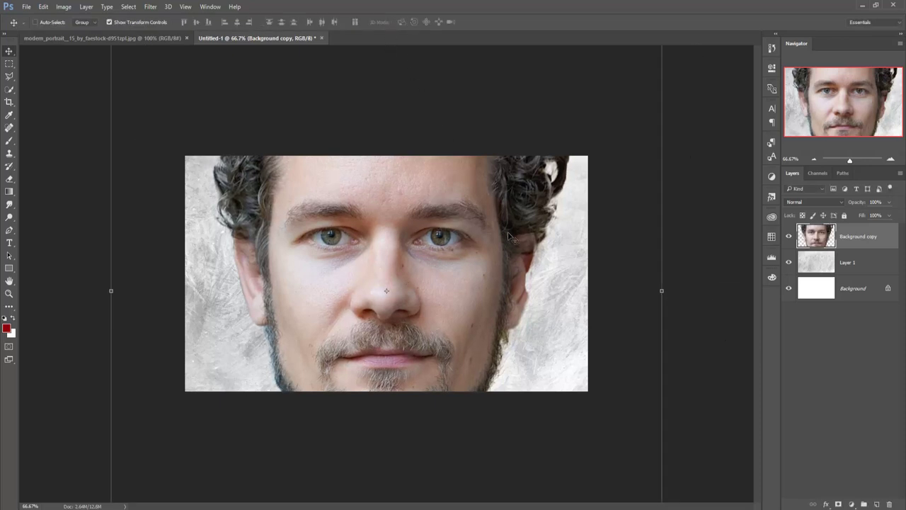
Step: Open Color Efex Pro 4, then Lens Correction, from the Filter menu and close each
left_click(153, 8)
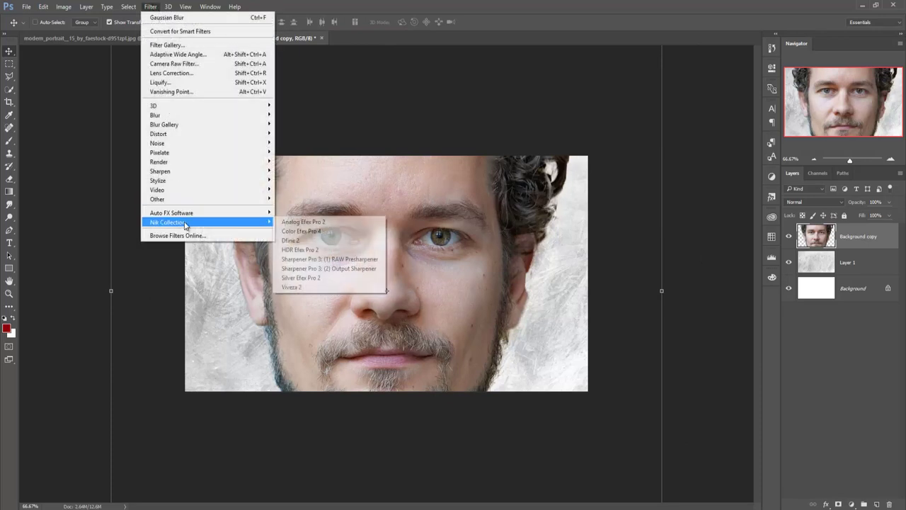
left_click(329, 231)
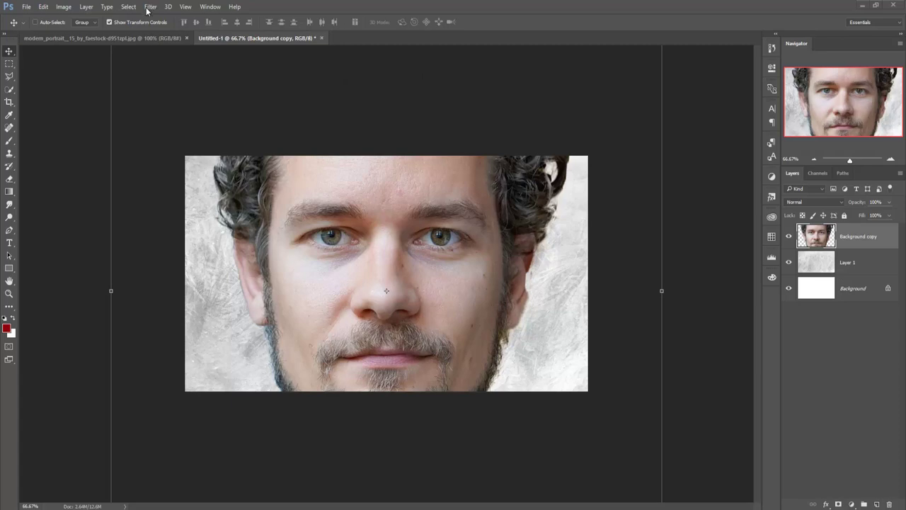
left_click(150, 7)
left_click(150, 74)
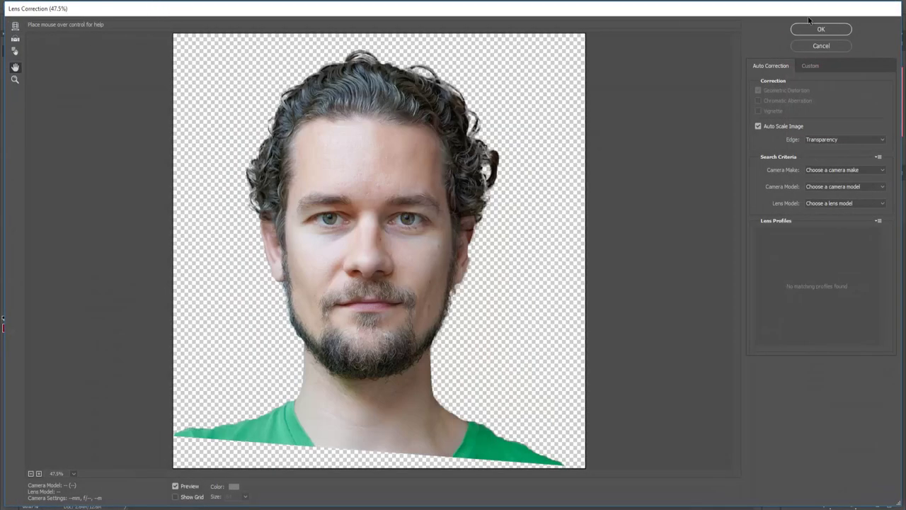
left_click(831, 47)
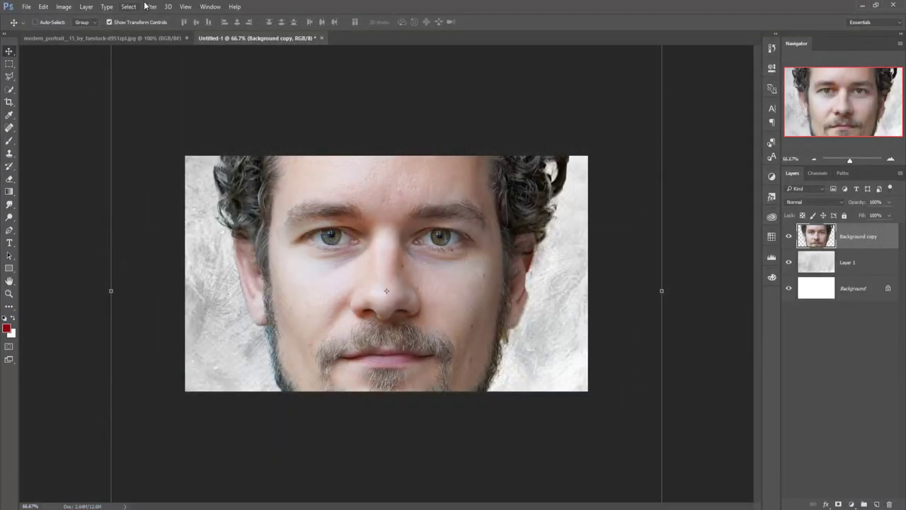
Step: Apply Viveza 2 with Structure raised to about 89% and a slight contrast tweak
left_click(150, 6)
mouse_move(168, 222)
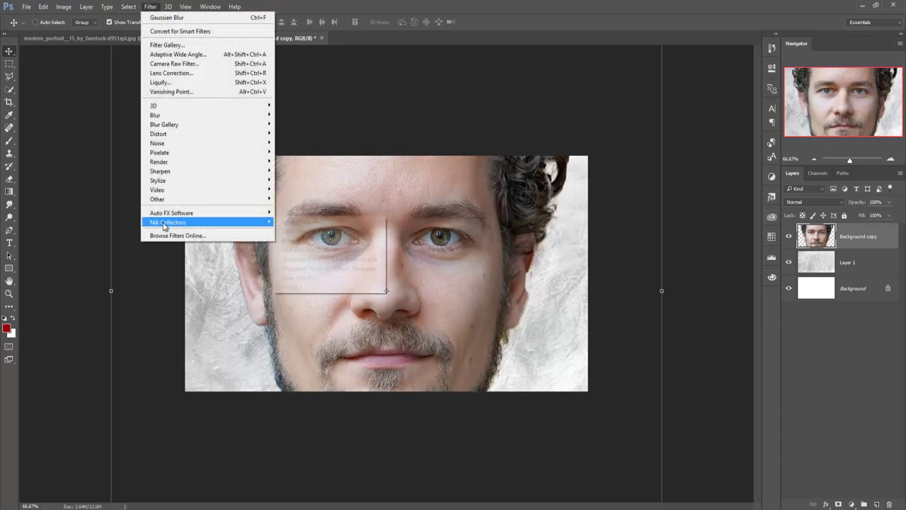
left_click(294, 289)
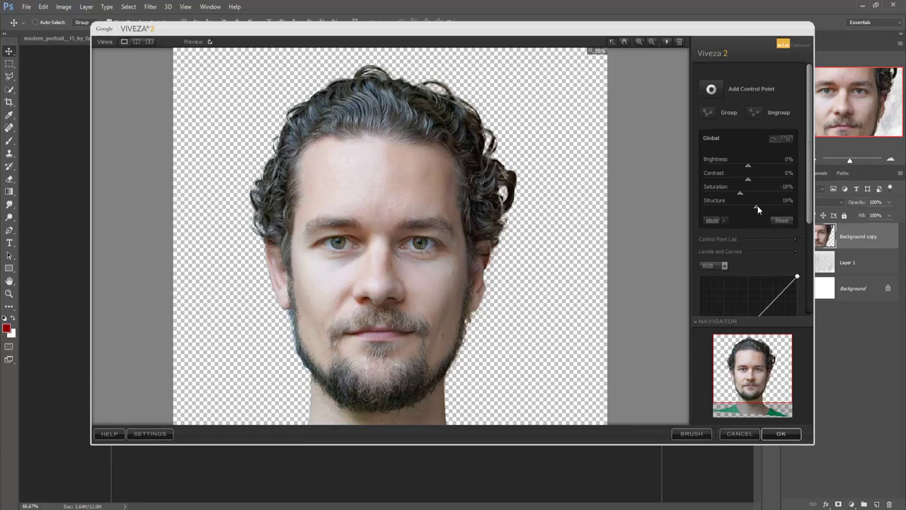
left_click_drag(757, 208, 786, 210)
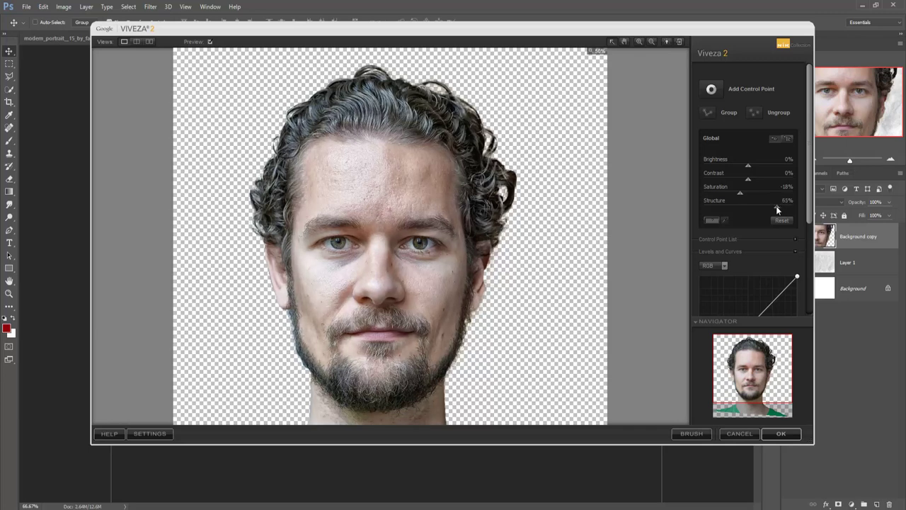
left_click_drag(790, 210, 762, 192)
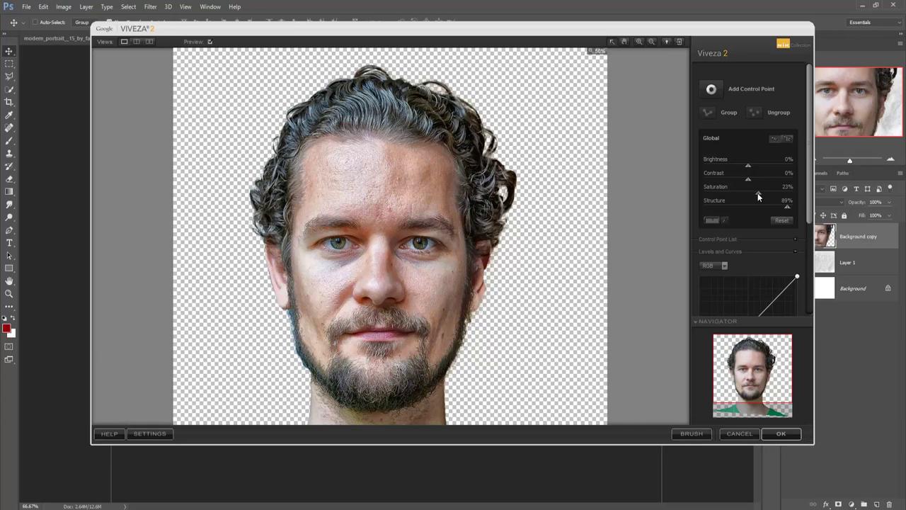
left_click_drag(748, 177, 751, 179)
left_click(780, 433)
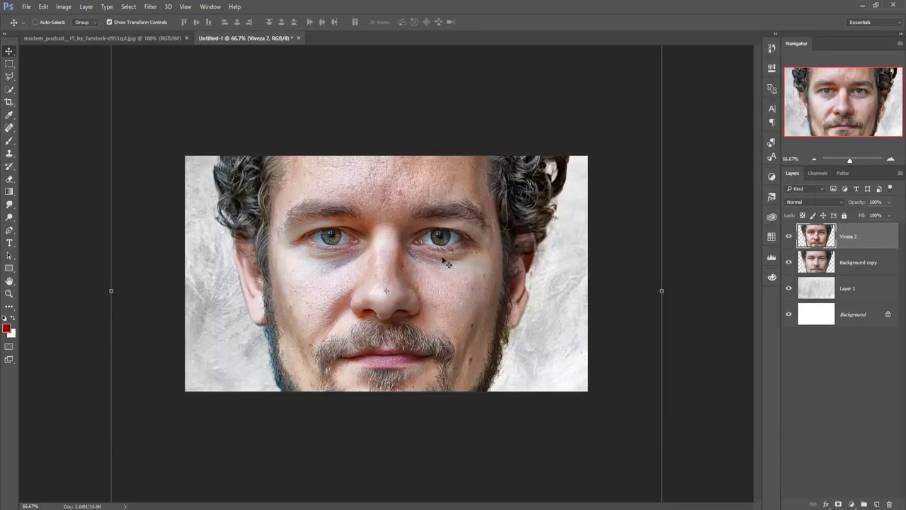
Step: Add a new layer above Layer 1 and set the foreground colour to near-black
left_click(847, 289)
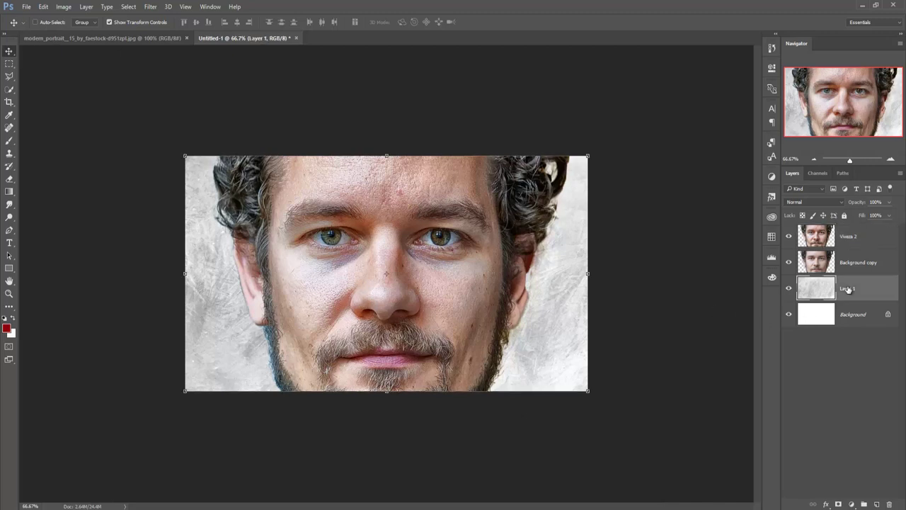
left_click(876, 504)
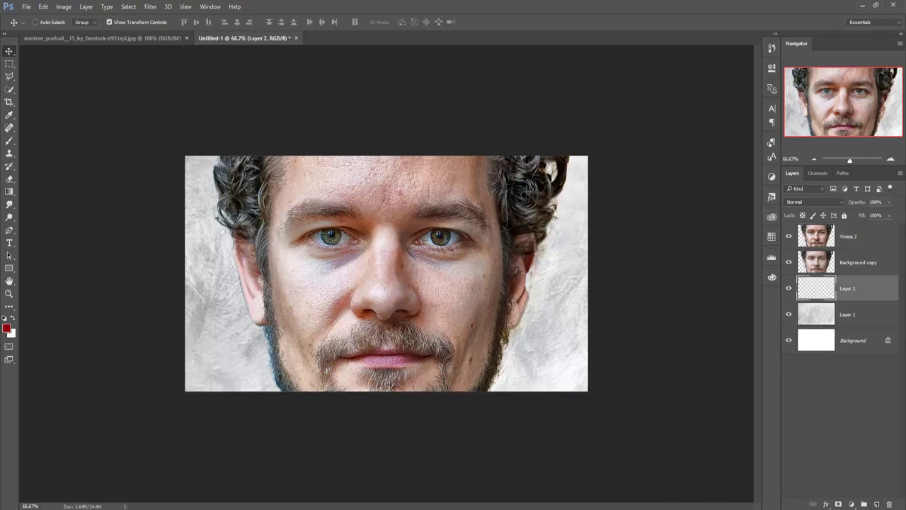
left_click(9, 142)
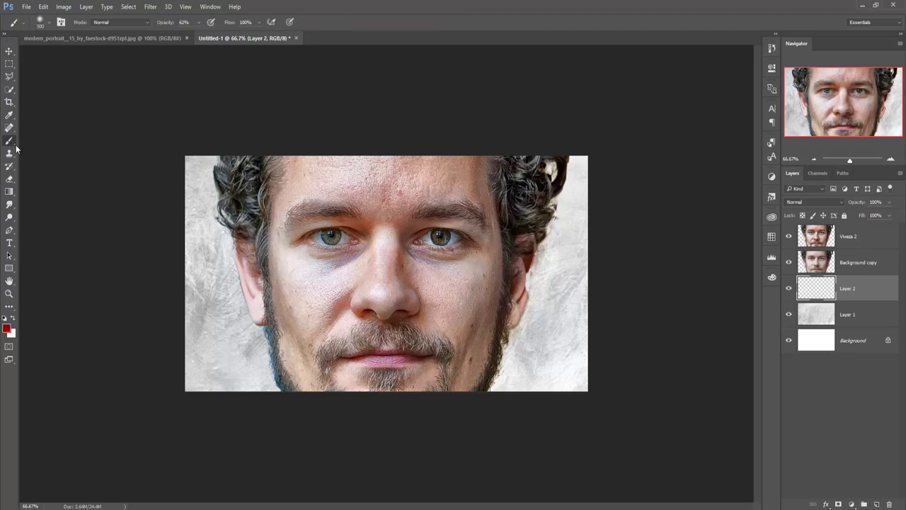
left_click(7, 329)
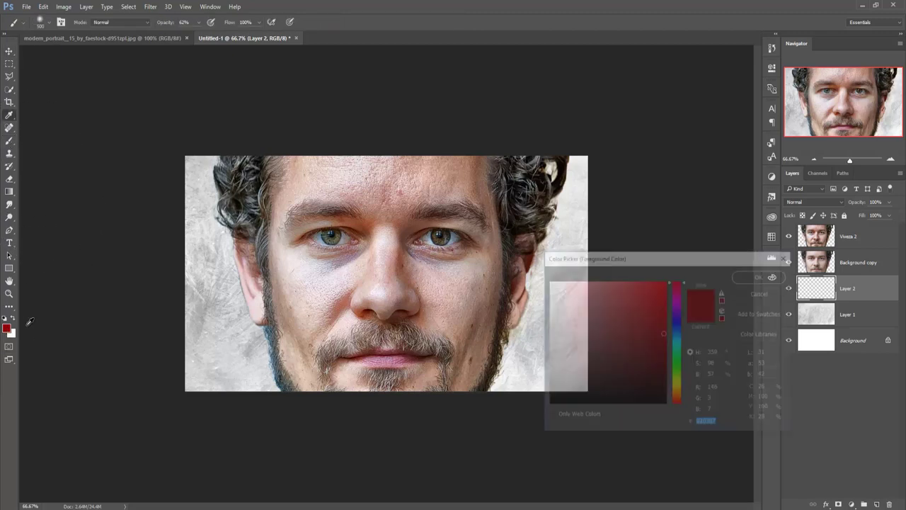
left_click(548, 405)
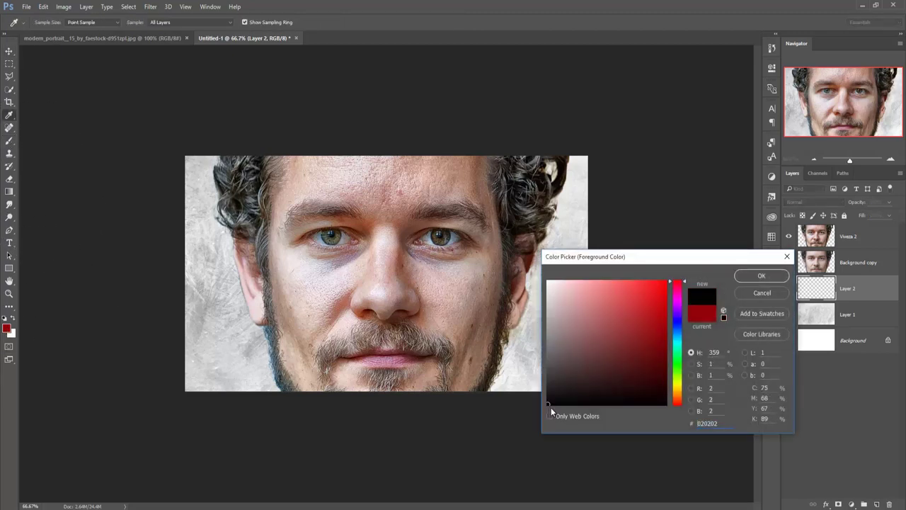
left_click(758, 276)
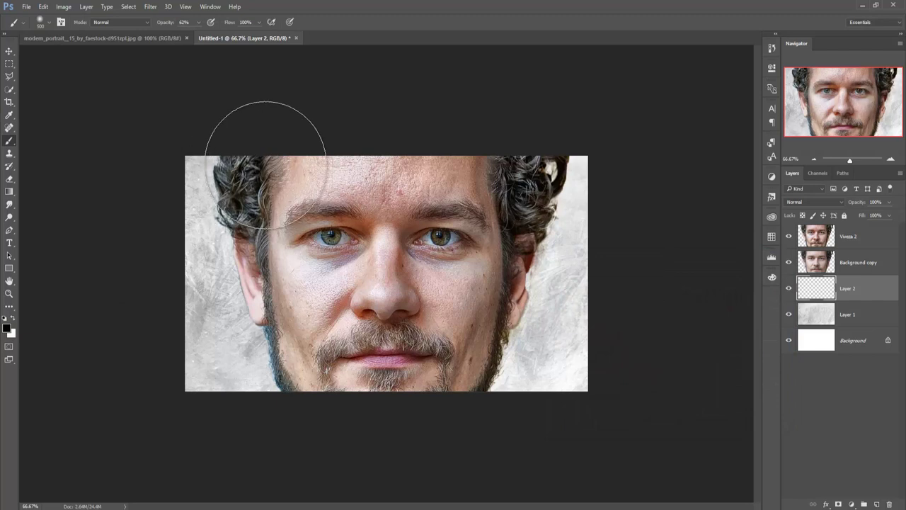
Step: Paint a soft black shadow with a 300 px brush along the face's left side
key("bracketleft")
key("bracketleft")
key("bracketleft")
key("bracketleft")
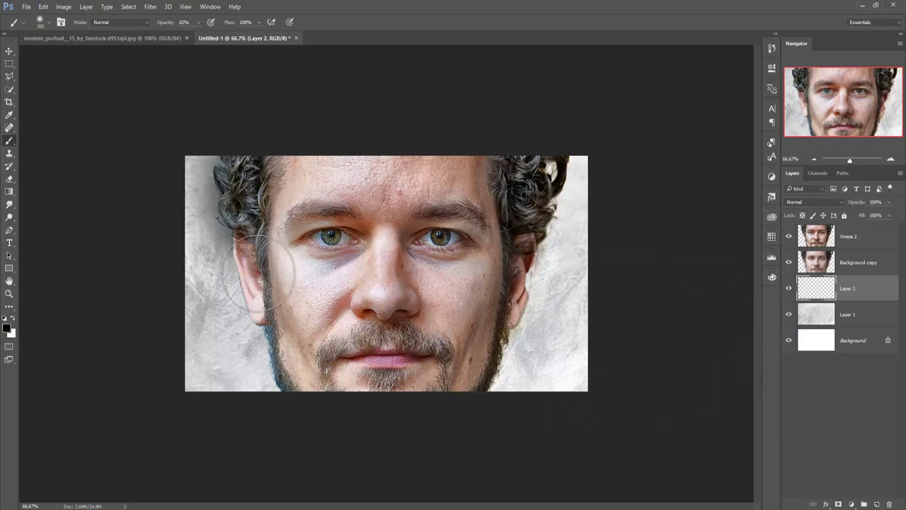
left_click_drag(258, 274, 298, 399)
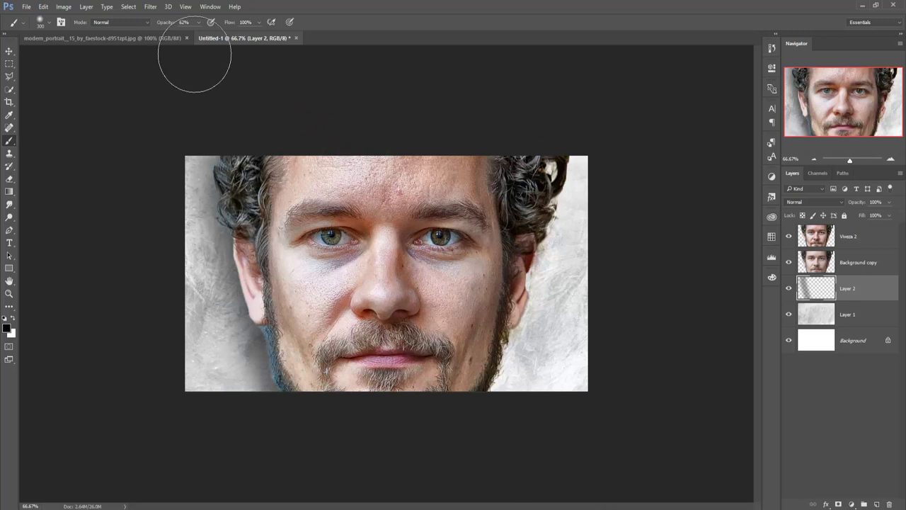
left_click(9, 51)
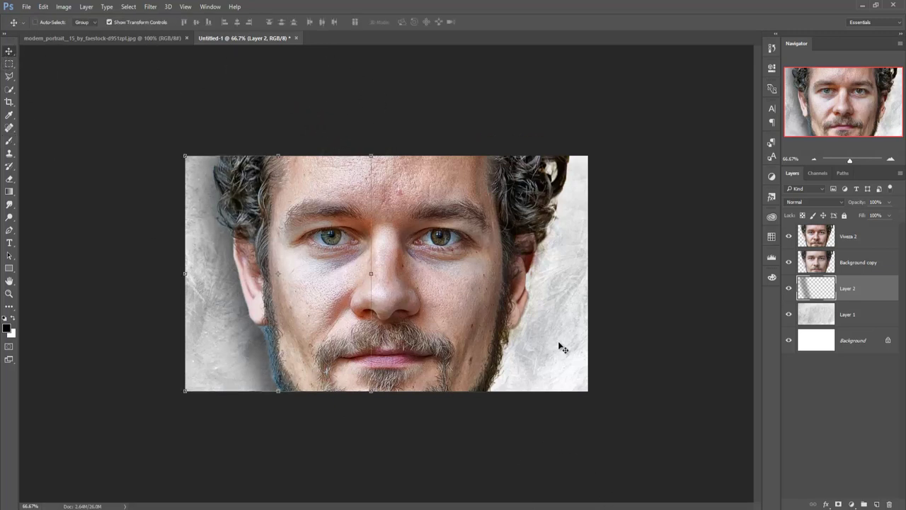
Step: Hide the Background copy layer and leave Viveza 2 as the active layer
left_click(860, 242)
left_click(789, 263)
left_click(867, 262)
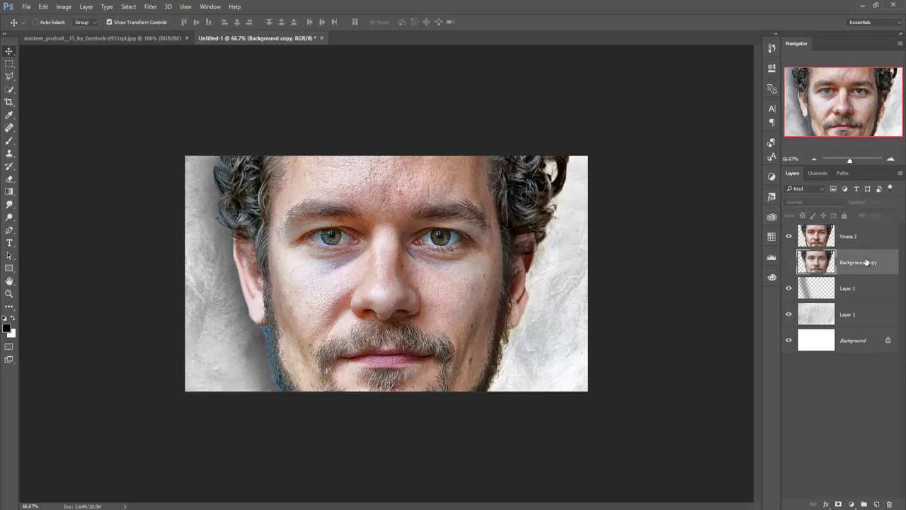
left_click(9, 140)
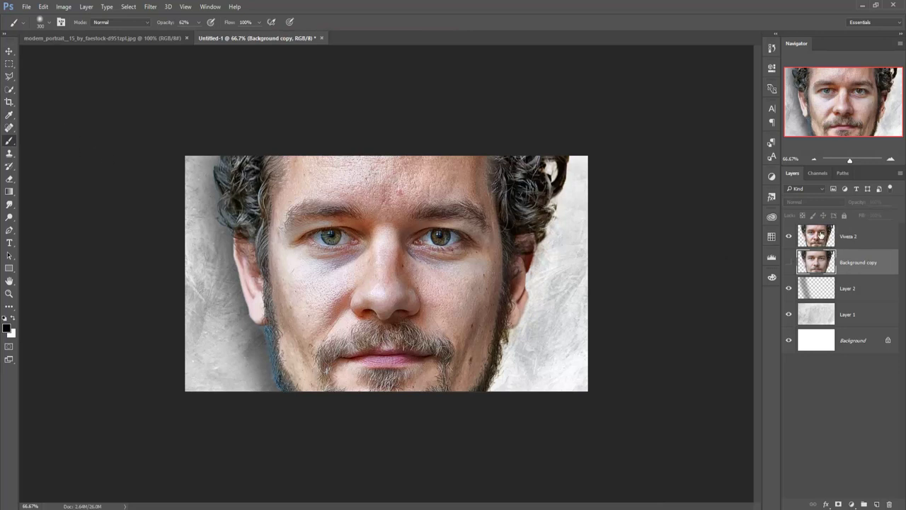
left_click(822, 239)
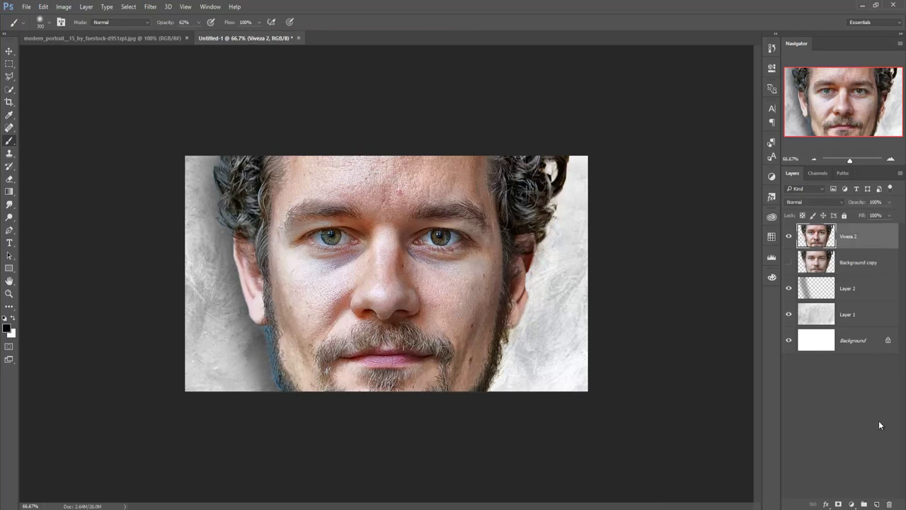
Step: Add a white layer mask to Viveza 2 and choose the 2029 px torn-edge brush
left_click(839, 504)
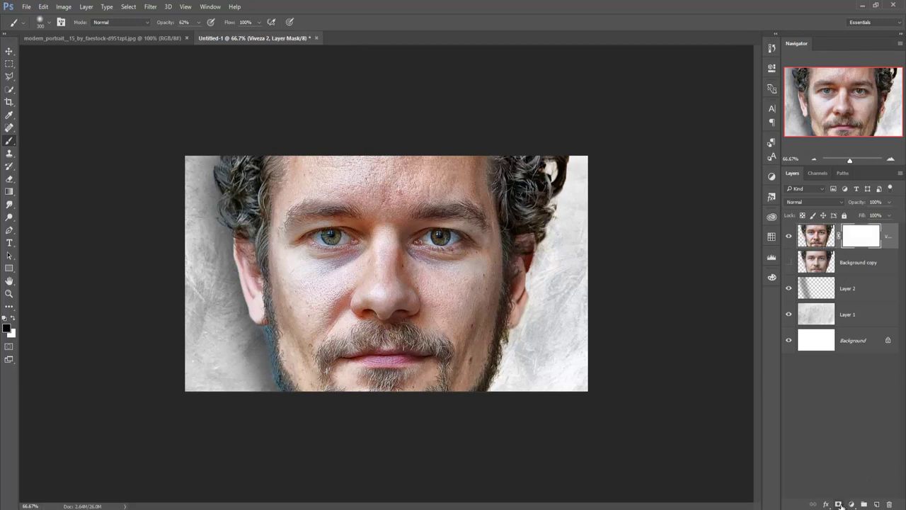
left_click(46, 26)
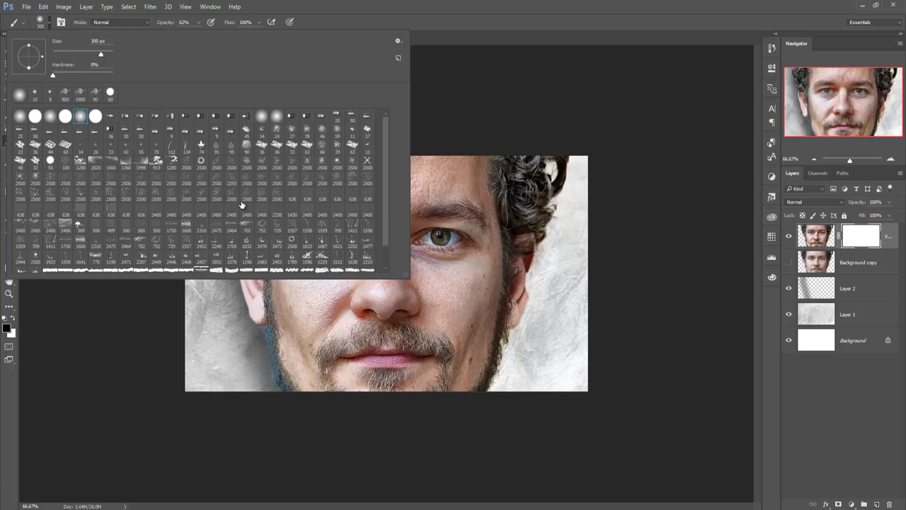
left_click(110, 269)
left_click(458, 4)
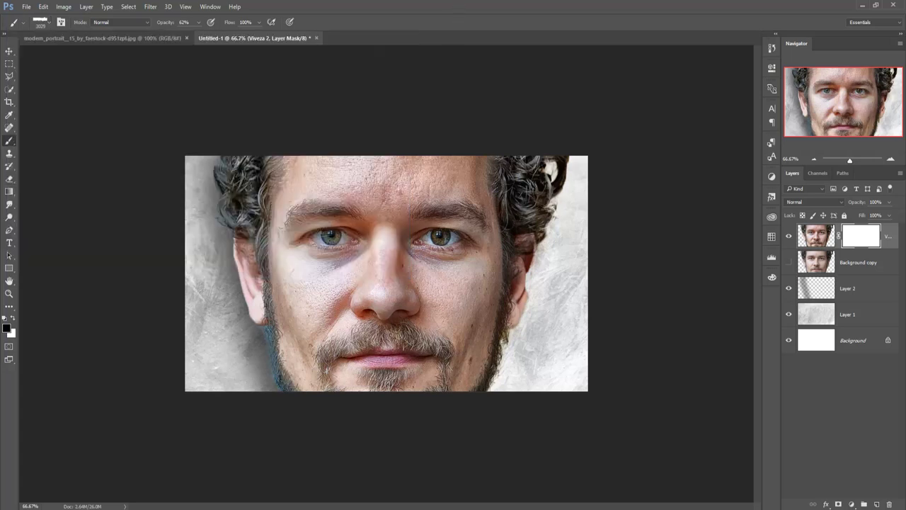
right_click(380, 261)
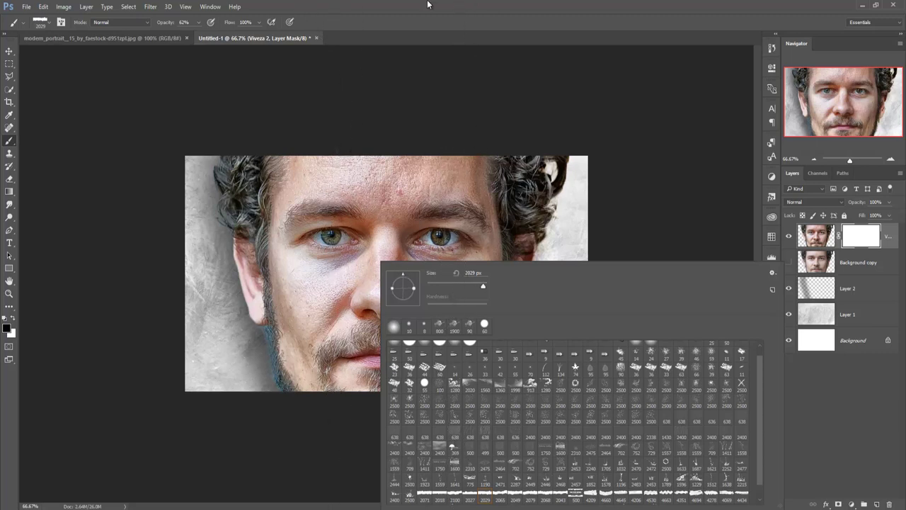
left_click(422, 37)
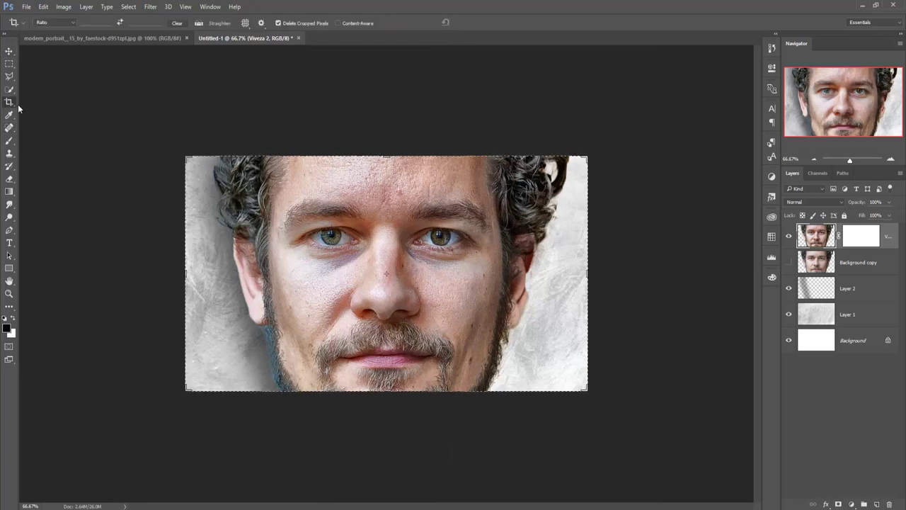
Step: Crop away off-canvas areas, then scale Viveza 2 to about 118% and re-centre it
left_click(394, 213)
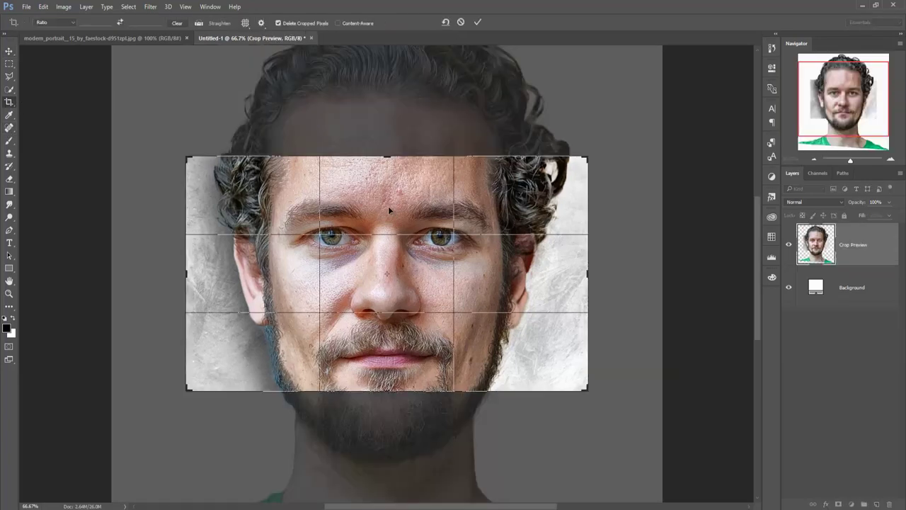
left_click(477, 22)
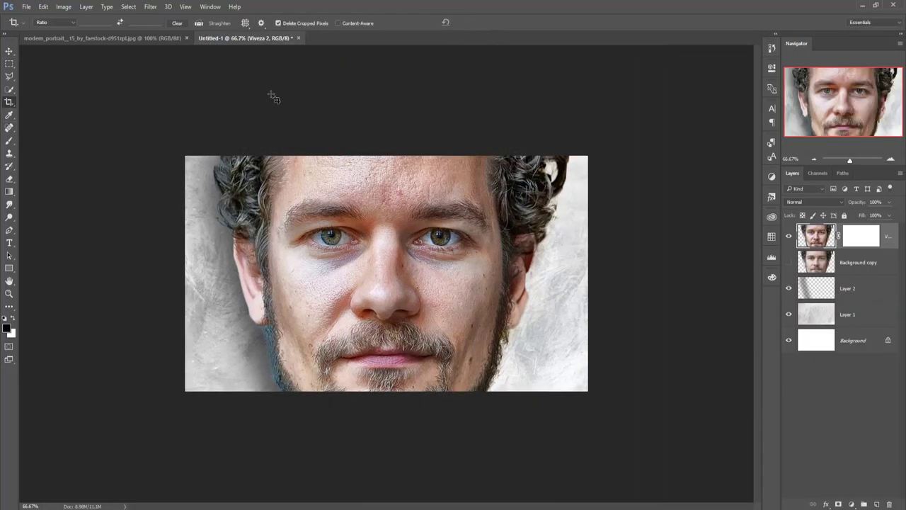
left_click(9, 52)
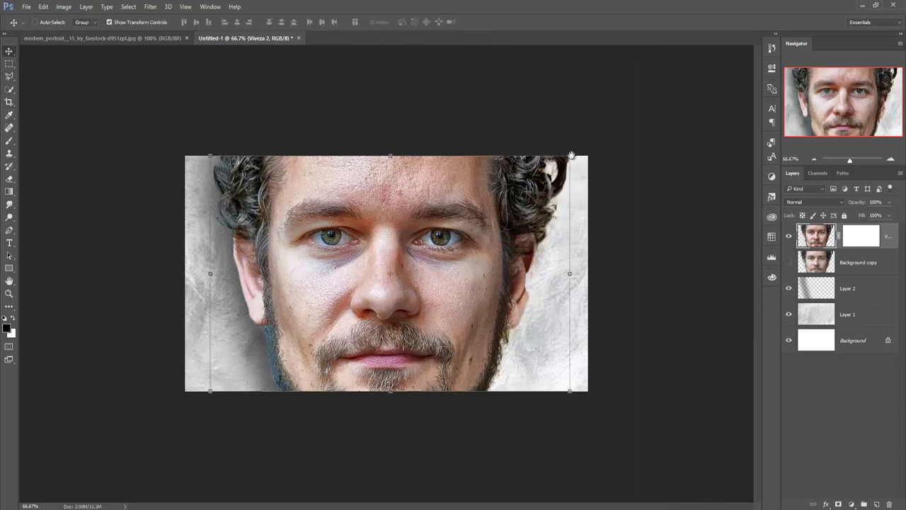
left_click_drag(571, 154, 607, 141)
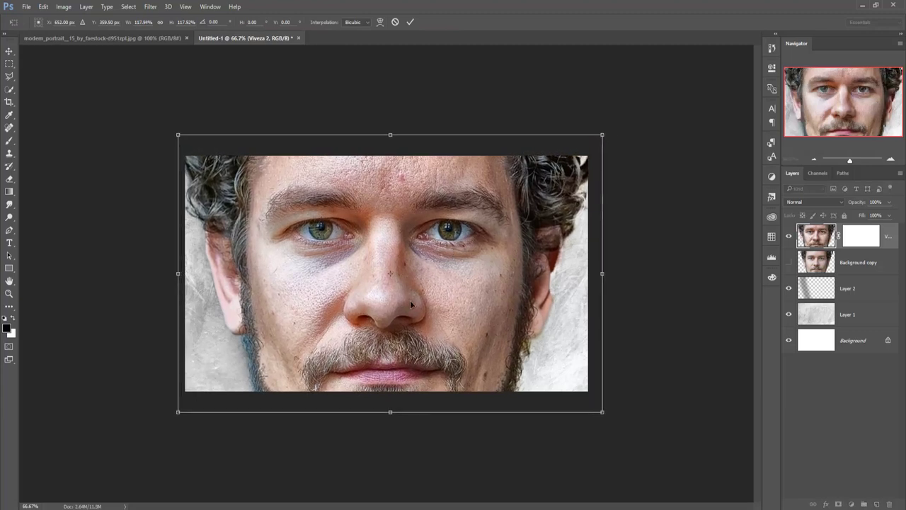
left_click_drag(419, 298, 418, 301)
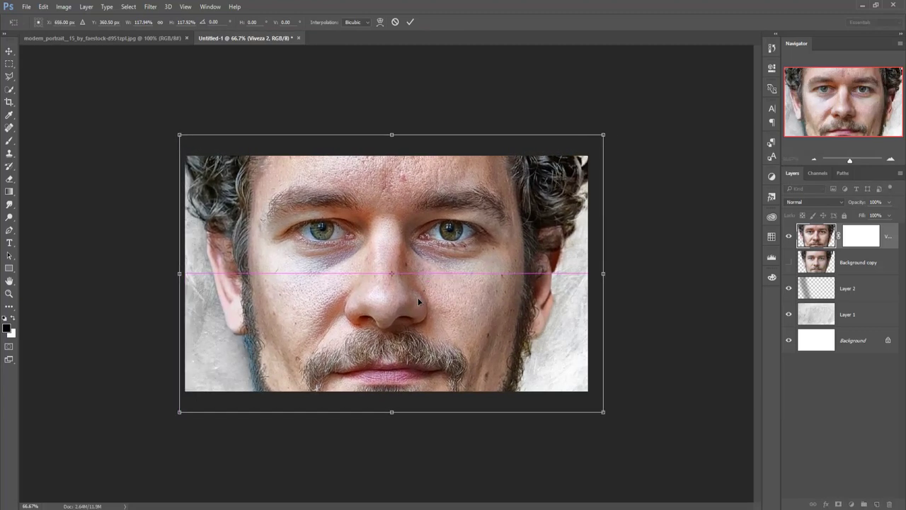
left_click(410, 23)
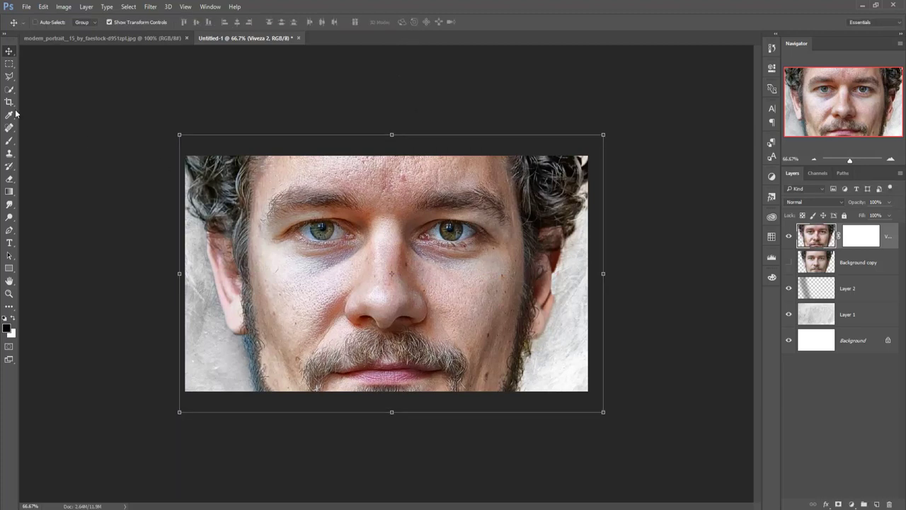
Step: Target the top face layer's mask and set the brush opacity to 100%
left_click(10, 141)
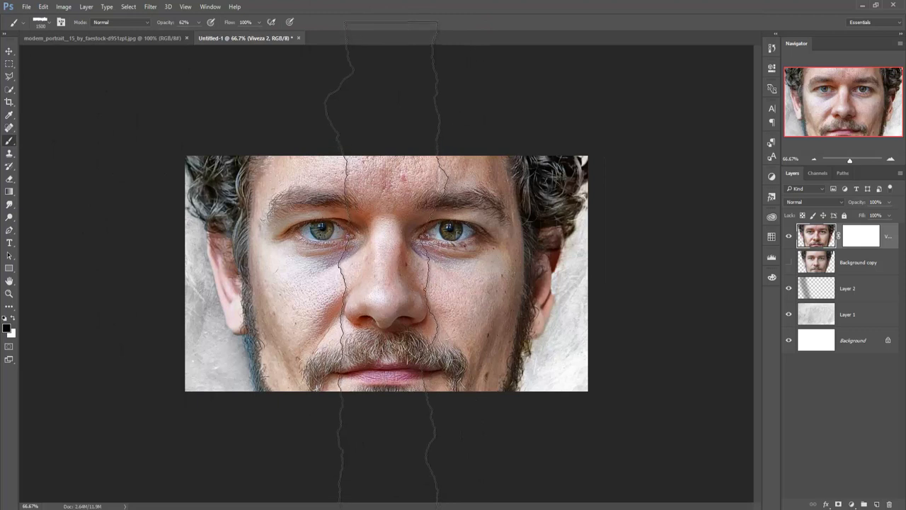
left_click(388, 368)
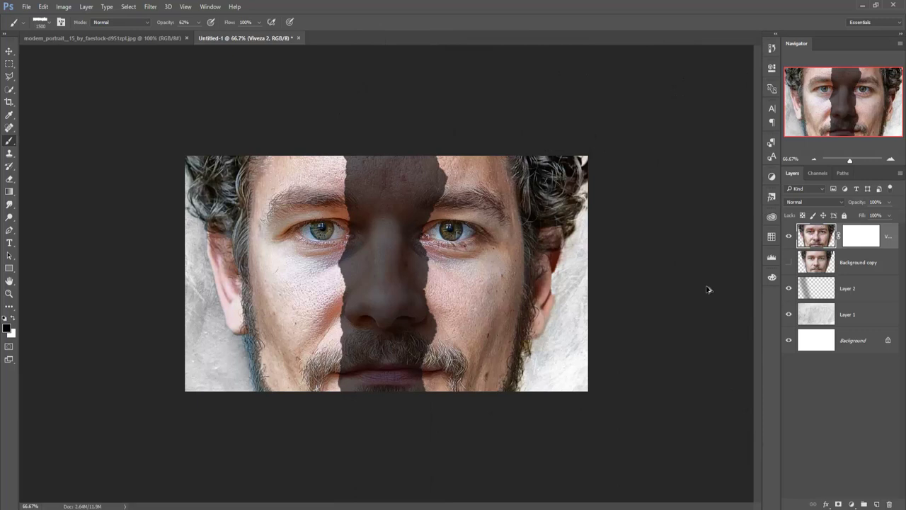
key("ctrl+z")
left_click(861, 235)
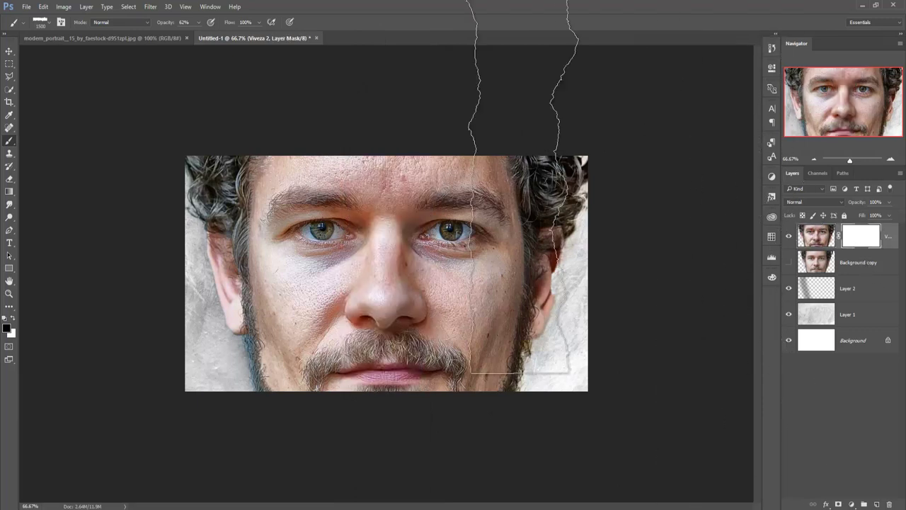
left_click(198, 21)
left_click_drag(197, 34, 215, 34)
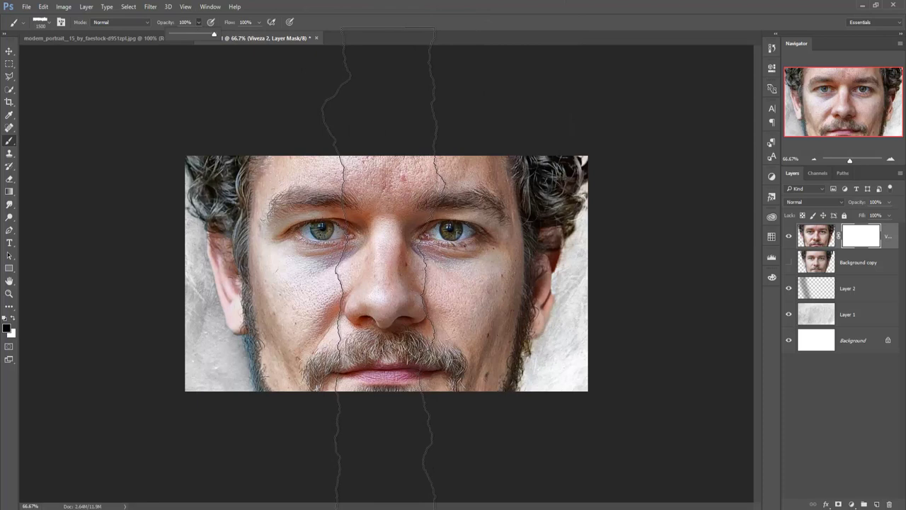
Step: Stamp the 2079 px torn-paper brush, rotated vertical, in black down the face's centre
left_click(384, 265)
left_click(384, 266)
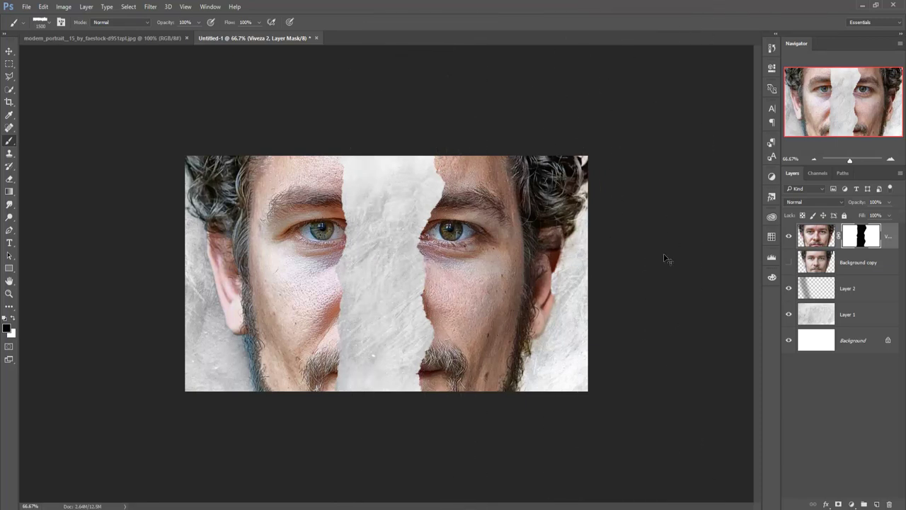
key("ctrl+z")
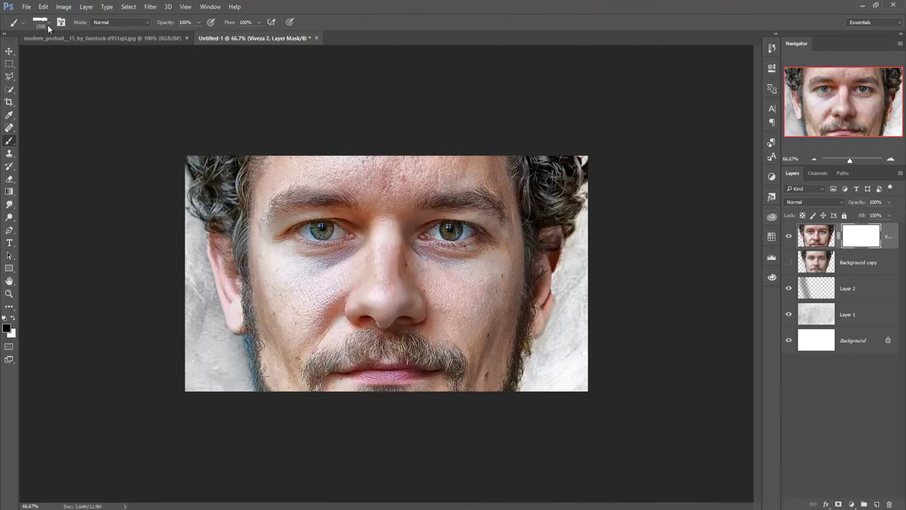
left_click(50, 25)
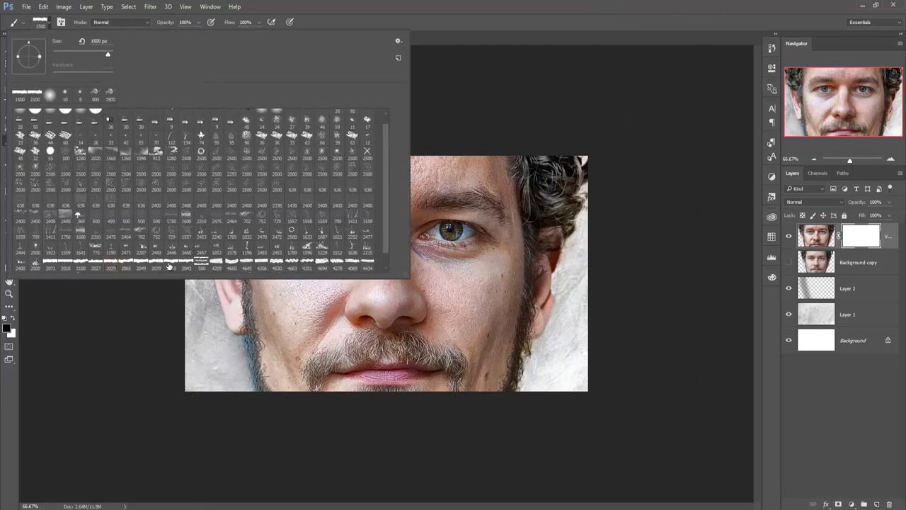
left_click(153, 264)
left_click_drag(32, 43, 41, 59)
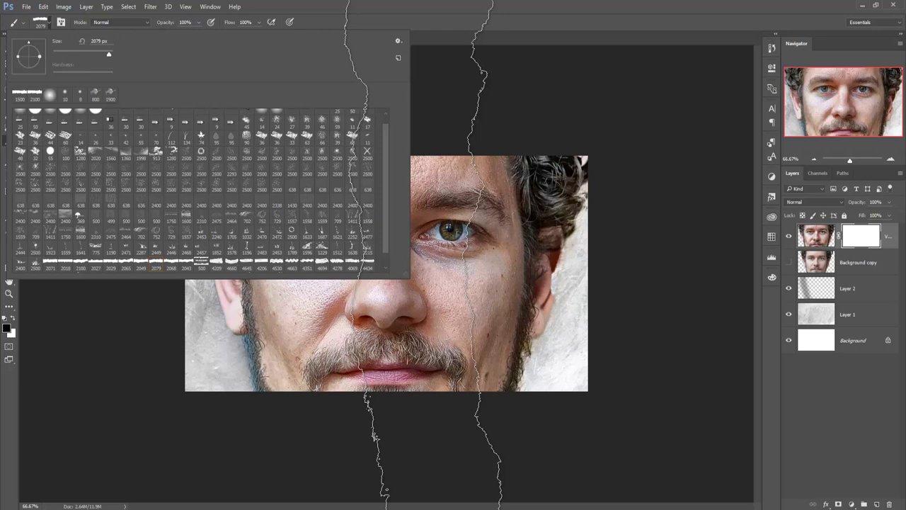
left_click(421, 255)
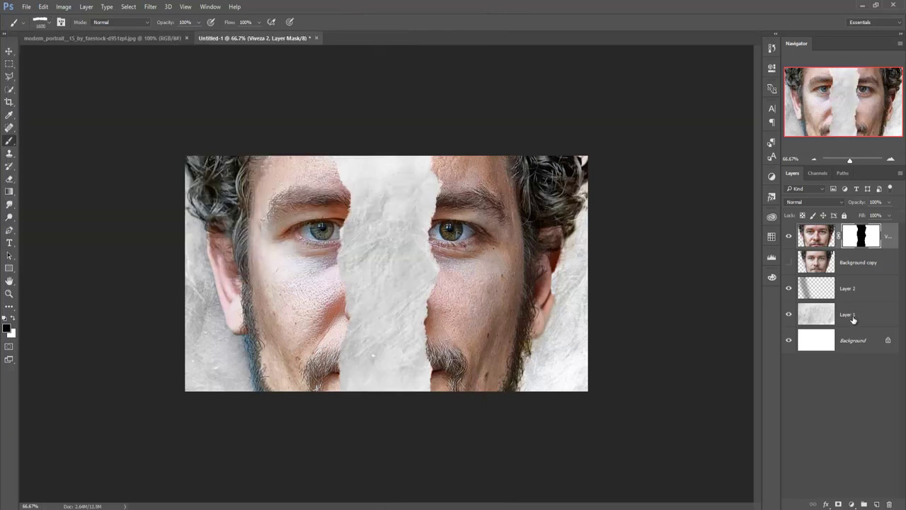
left_click(853, 320)
Step: Add a mask to Layer 1 and nudge the torn strip selection slightly offset
left_click(838, 504)
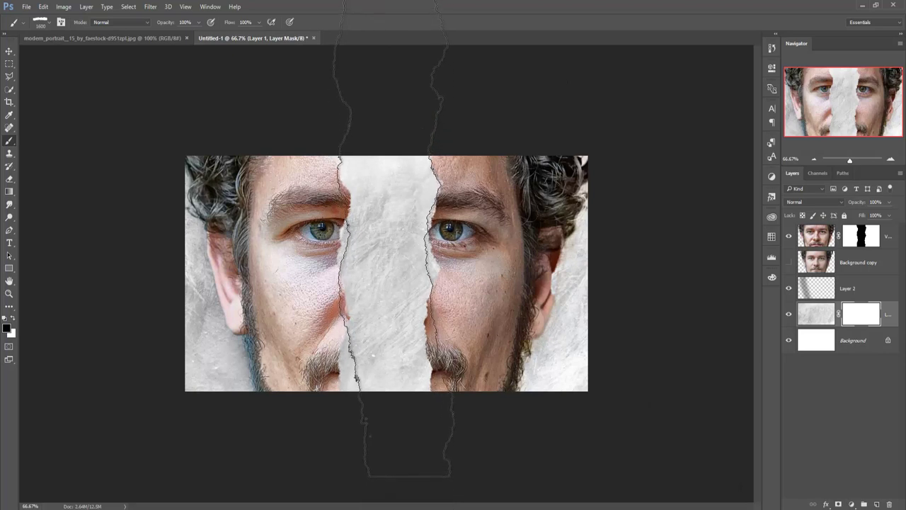
key("Right")
key("Right")
key("Right")
key("Right")
key("Right")
key("Right")
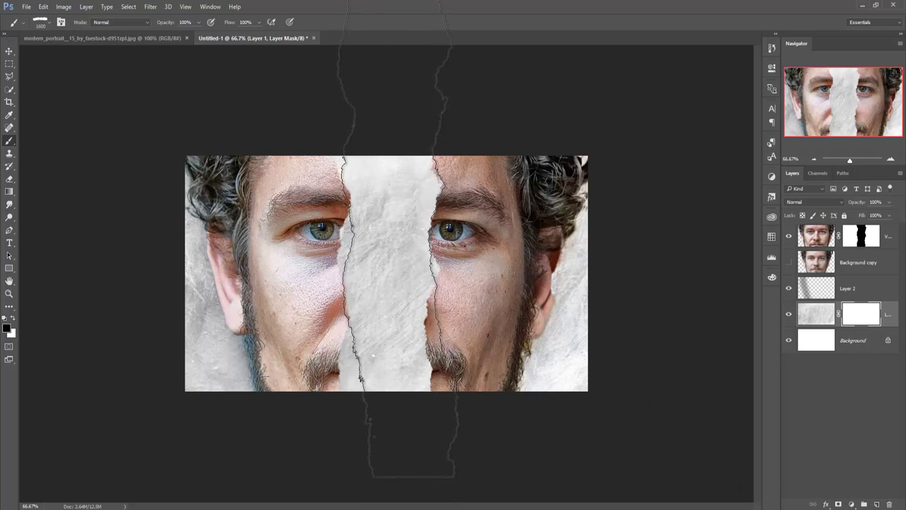
key("Left")
key("Left")
key("Left")
key("shift+Down")
key("shift+Down")
key("shift+Down")
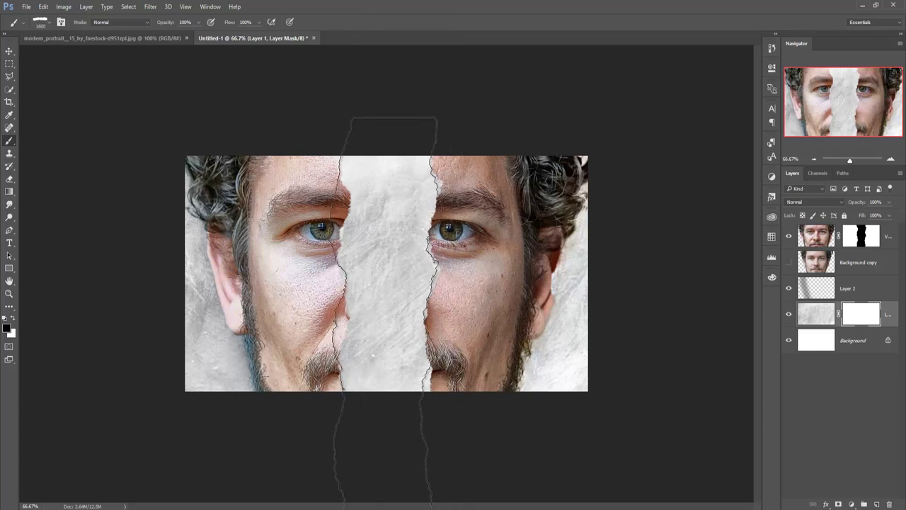
key("shift+Up")
key("shift+Up")
key("shift+Up")
key("Left")
key("Left")
key("Left")
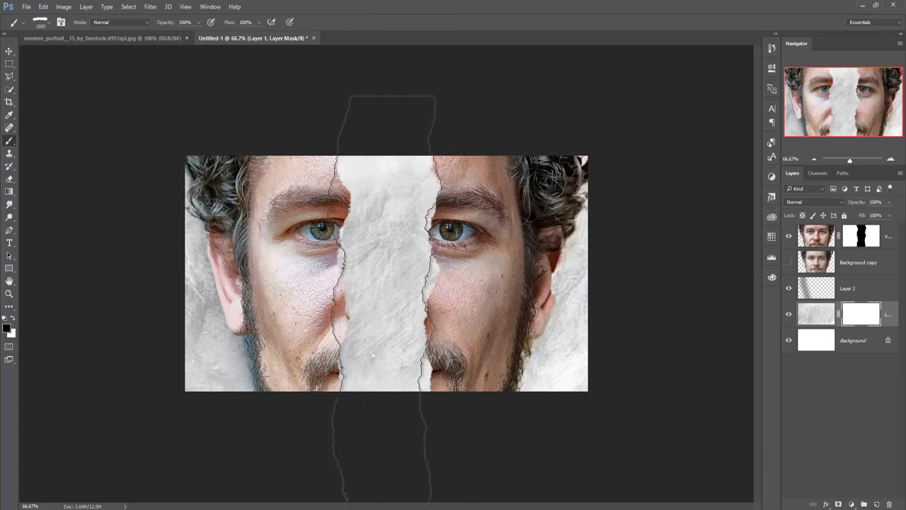
key("shift+Up")
key("shift+Up")
key("shift+Up")
key("shift+Up")
key("shift+Up")
key("shift+Up")
key("shift+Up")
Step: Fine-tune the selection's position, fill it black in Layer 1's mask, and deselect
key("shift+Down")
key("shift+Down")
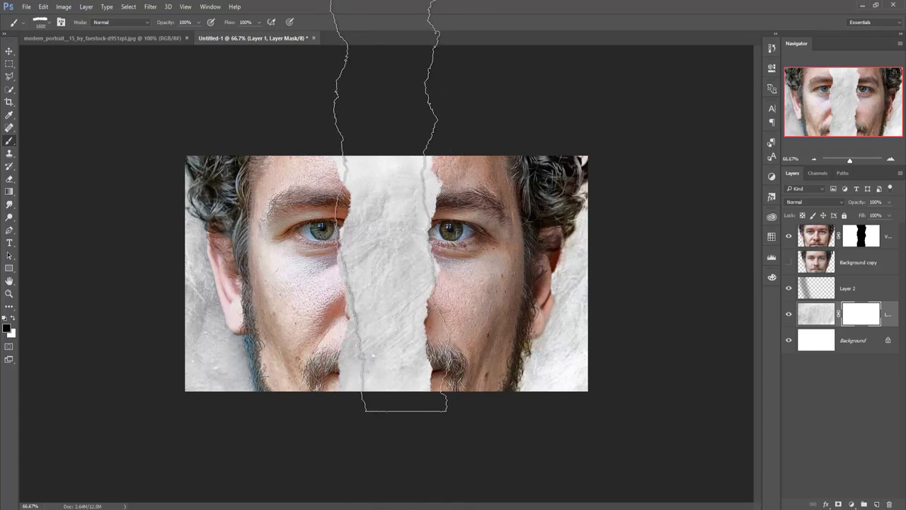
key("shift+Down")
key("shift+Down")
key("shift+Down")
key("shift+Down")
key("shift+Down")
key("shift+Down")
key("shift+Right")
key("shift+Right")
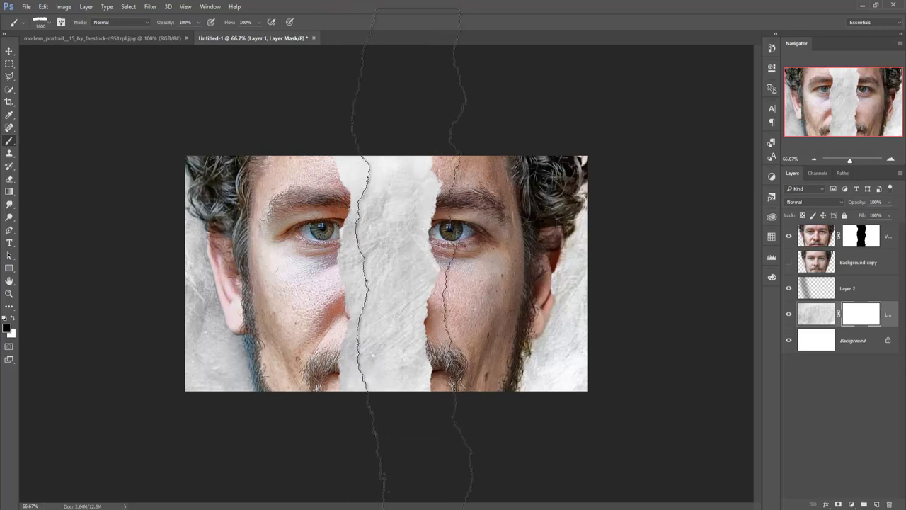
key("shift+Down")
key("shift+Down")
key("shift+Down")
key("shift+Left")
key("shift+Left")
key("shift+Left")
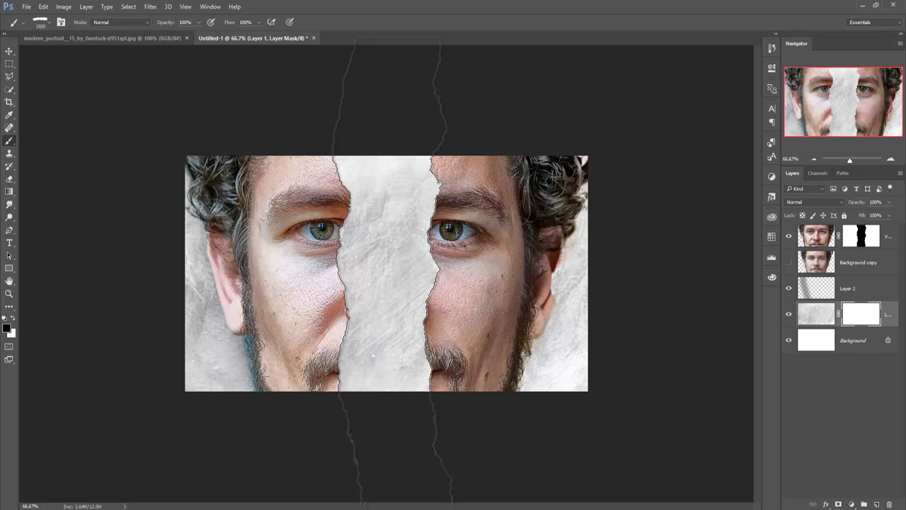
key("alt+BackSpace")
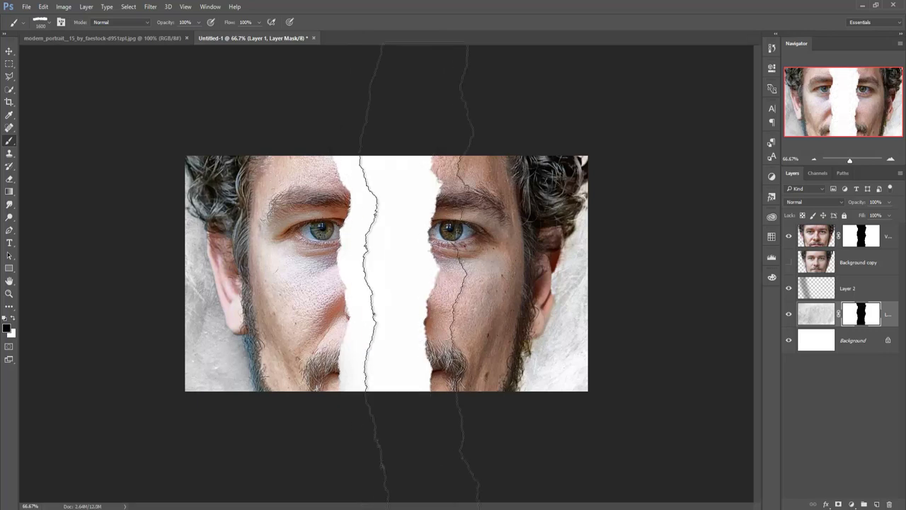
key("ctrl+d")
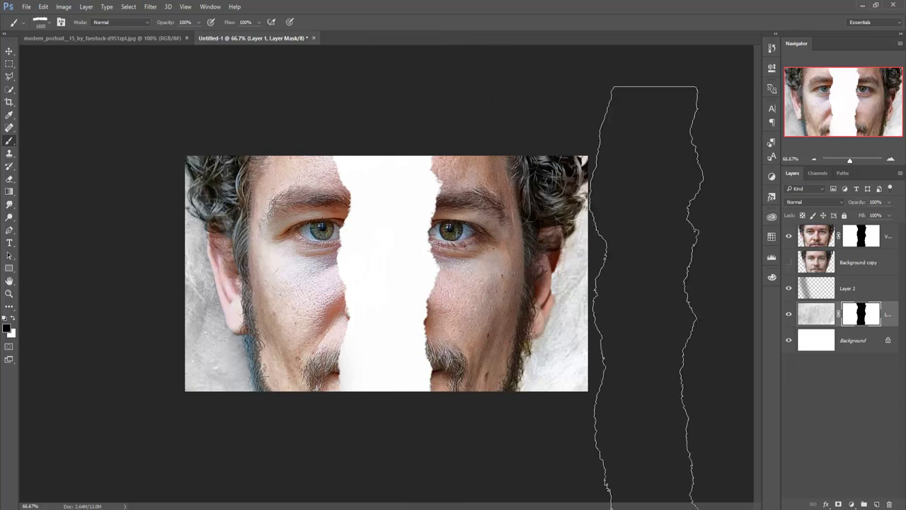
Step: Add a new empty layer directly above the Background layer
left_click(9, 51)
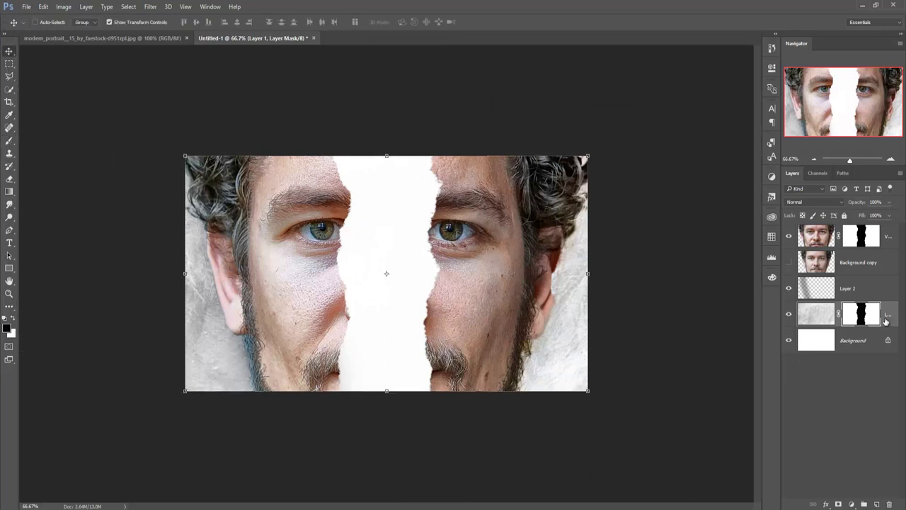
left_click(860, 351)
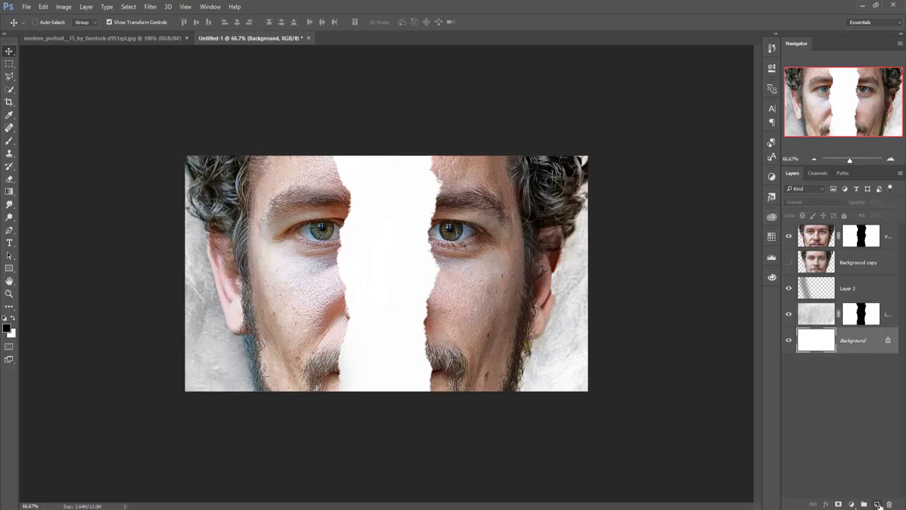
left_click(878, 504)
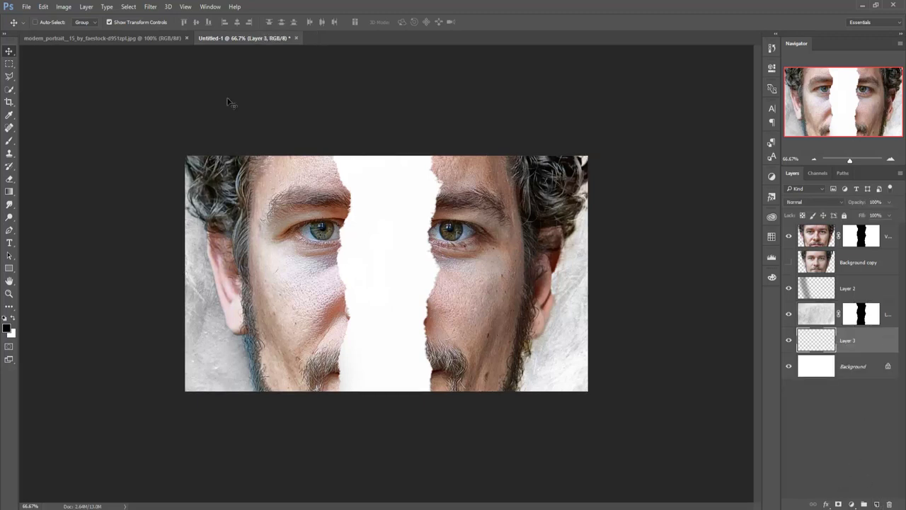
Step: Fill the new Layer 3 with black and switch to the modern_portrait document
left_click(45, 8)
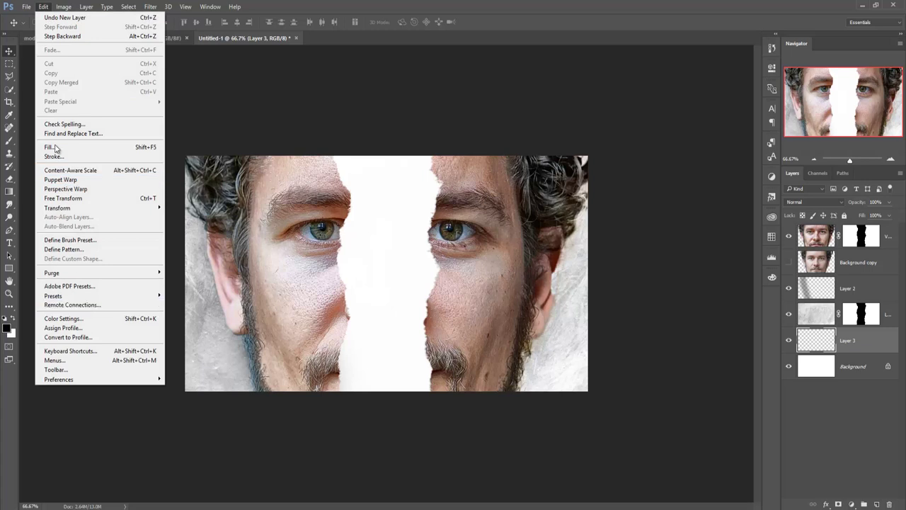
left_click(50, 148)
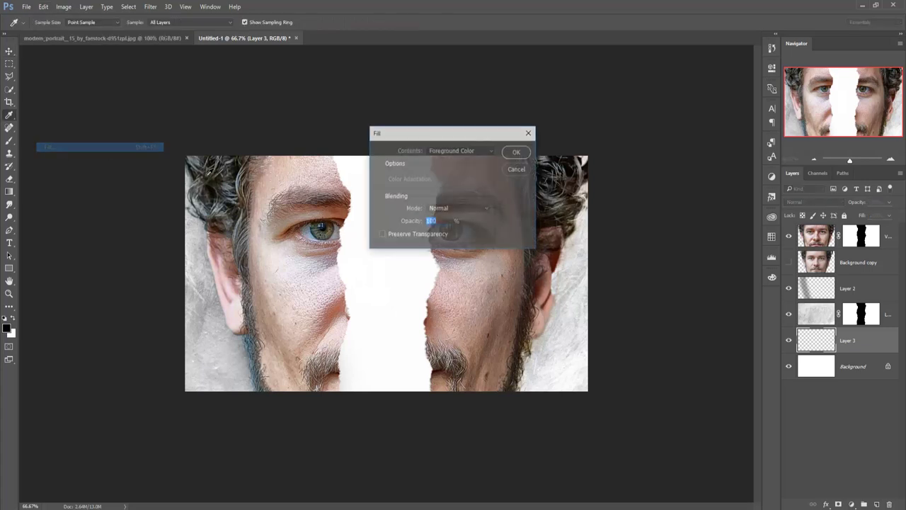
left_click(460, 151)
left_click(445, 174)
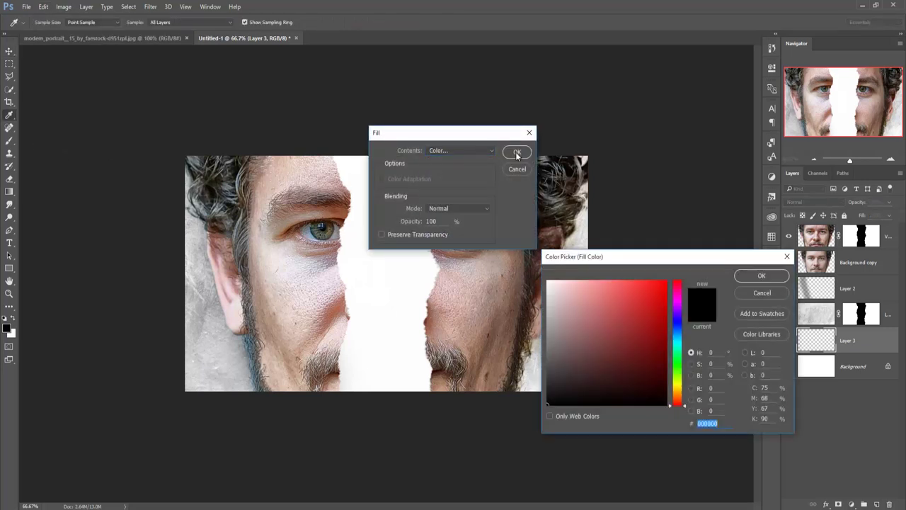
left_click(761, 275)
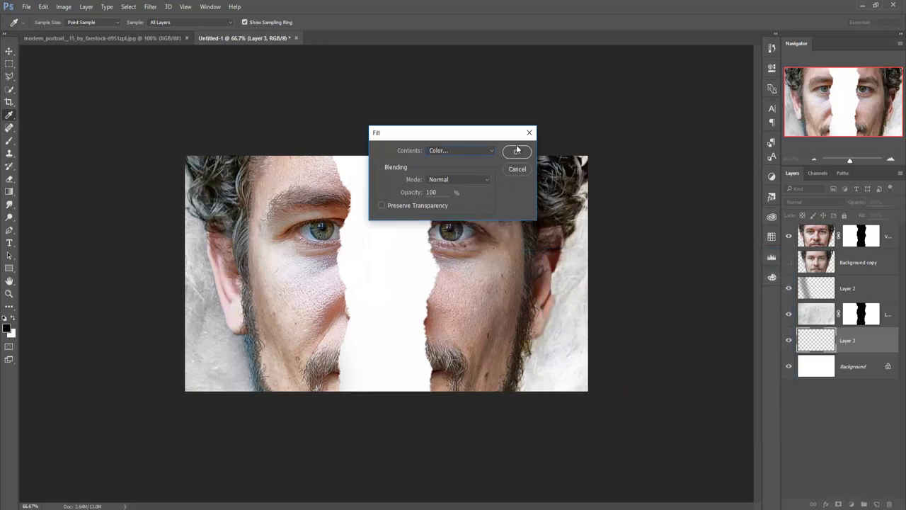
left_click(516, 153)
key("v")
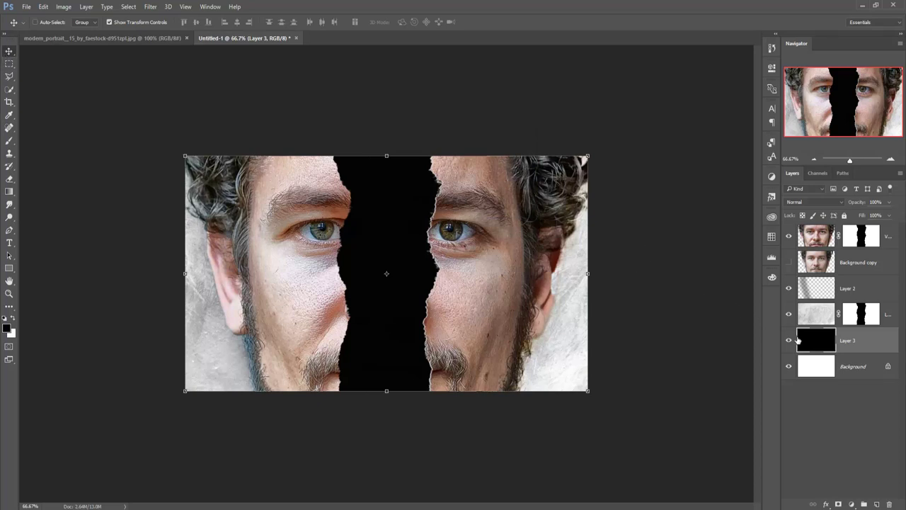
left_click(151, 39)
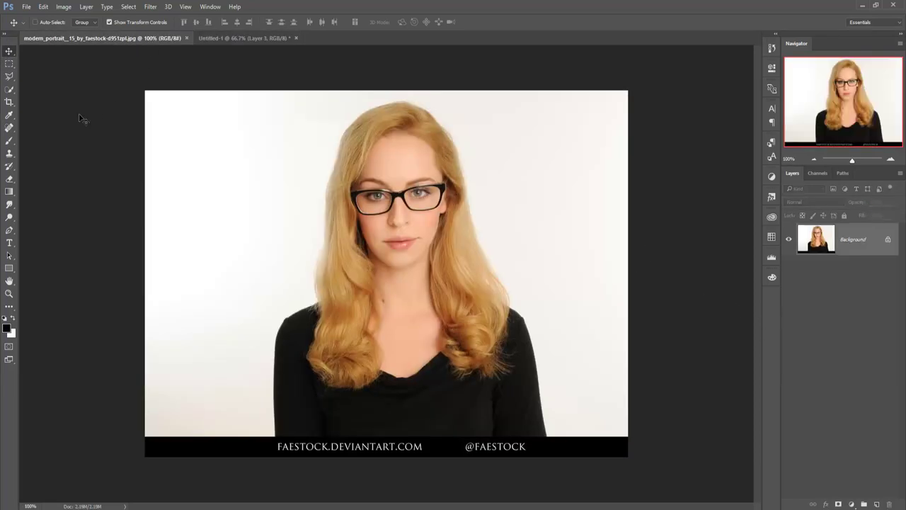
Step: Quick-select the woman's hair down both sides, plus her glasses
left_click(9, 143)
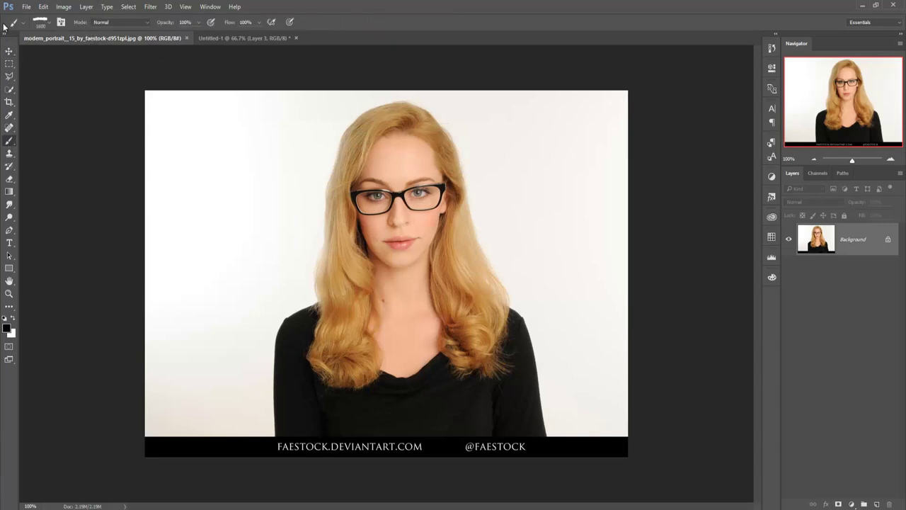
left_click(10, 89)
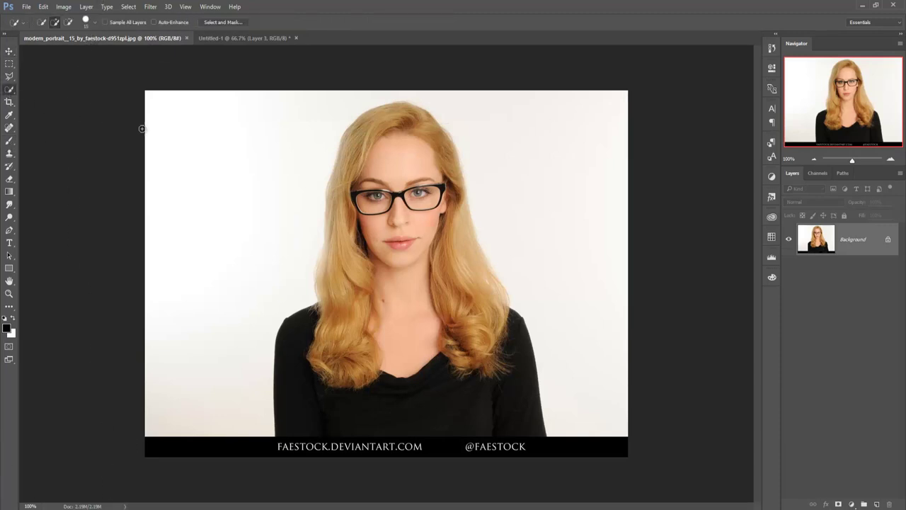
left_click(411, 111)
mouse_move(395, 110)
left_mouse_down()
mouse_move(342, 304)
mouse_move(427, 426)
left_mouse_up()
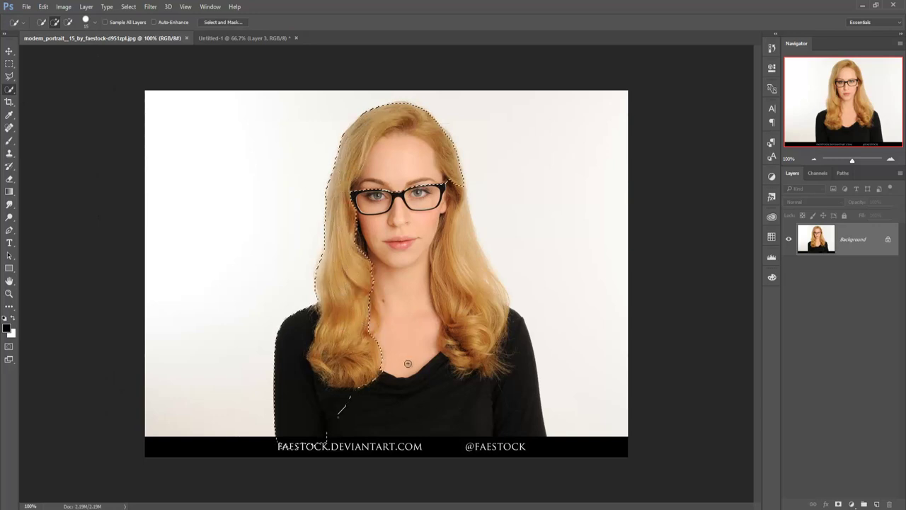
left_click_drag(519, 322, 438, 162)
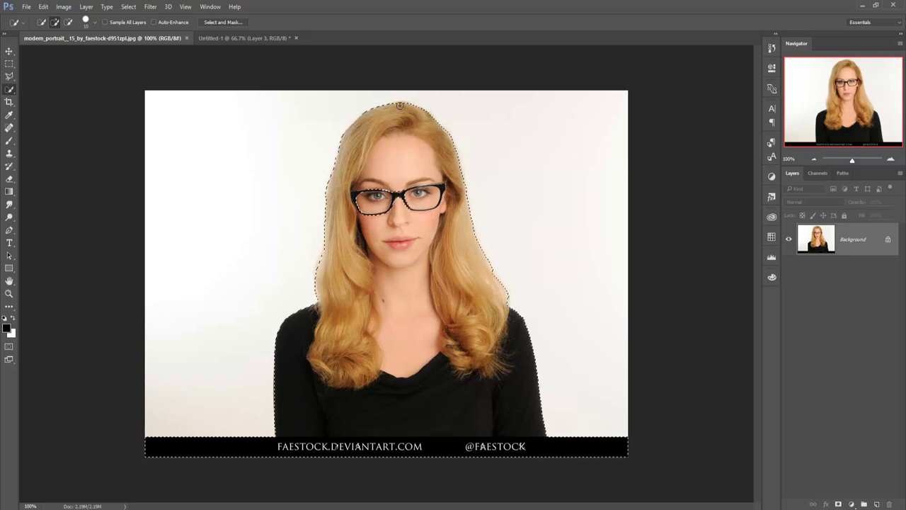
left_click_drag(408, 119, 396, 201)
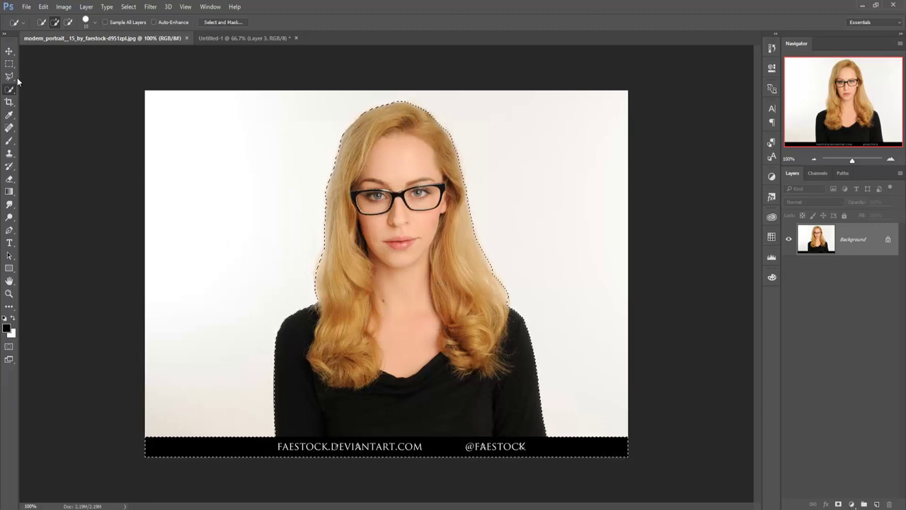
Step: In Select and Mask, refine the hair edges and output the cut-out to a new layer
key("ctrl+alt+r")
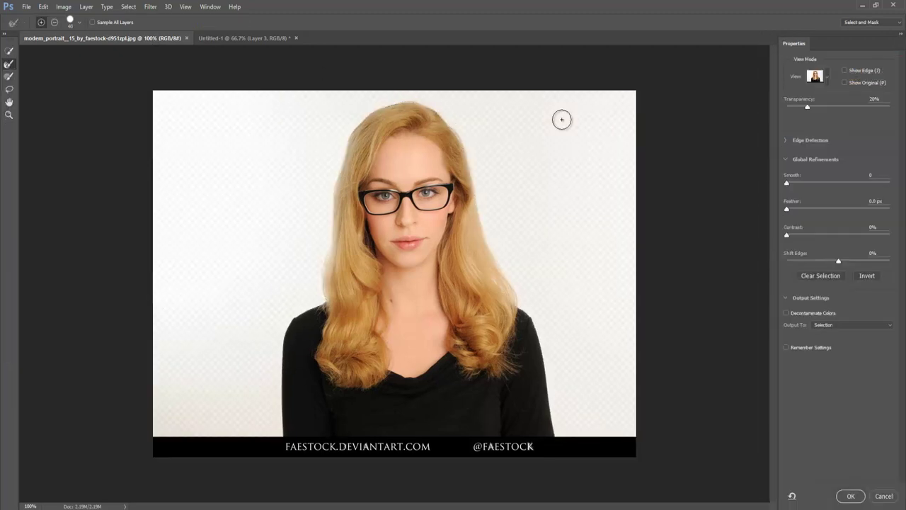
left_click(862, 326)
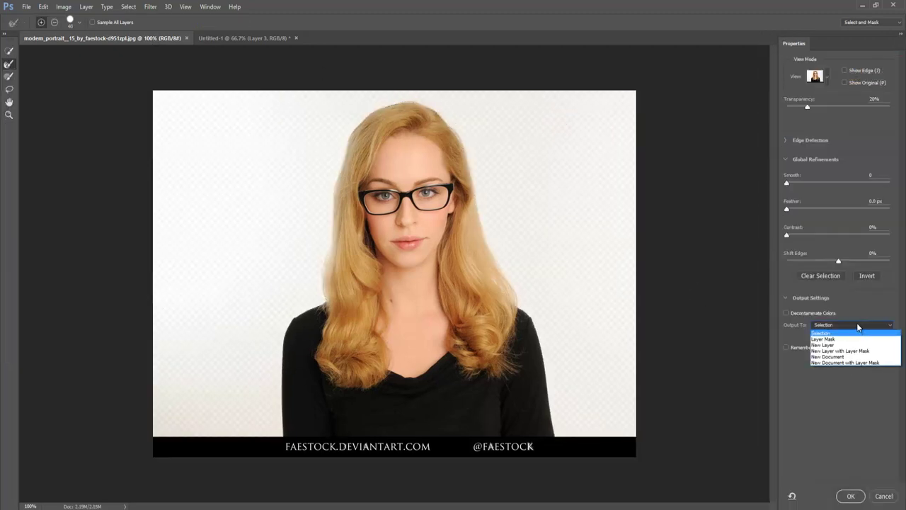
left_click(860, 332)
left_click(8, 64)
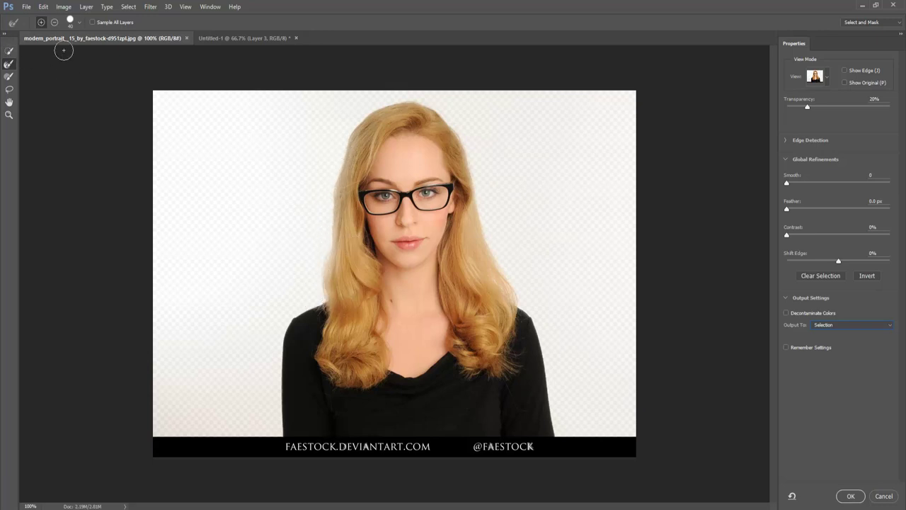
left_click(862, 327)
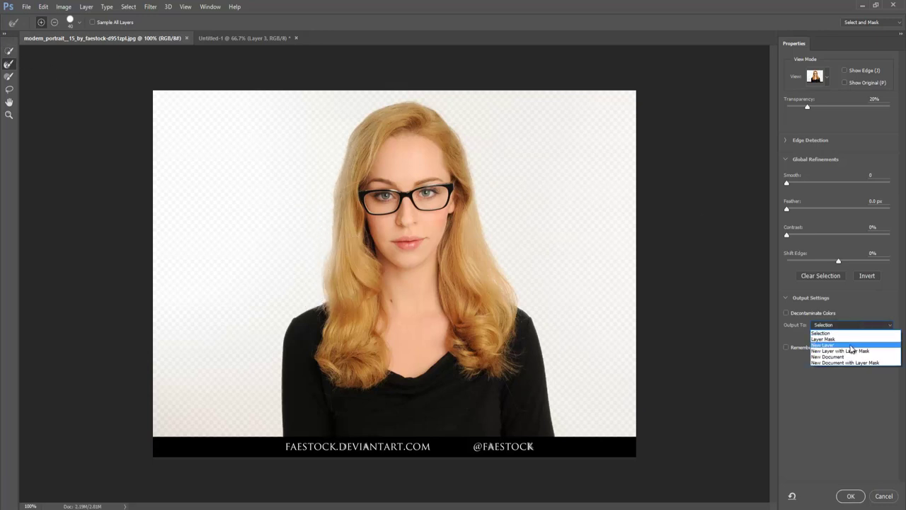
left_click(853, 341)
left_click(849, 496)
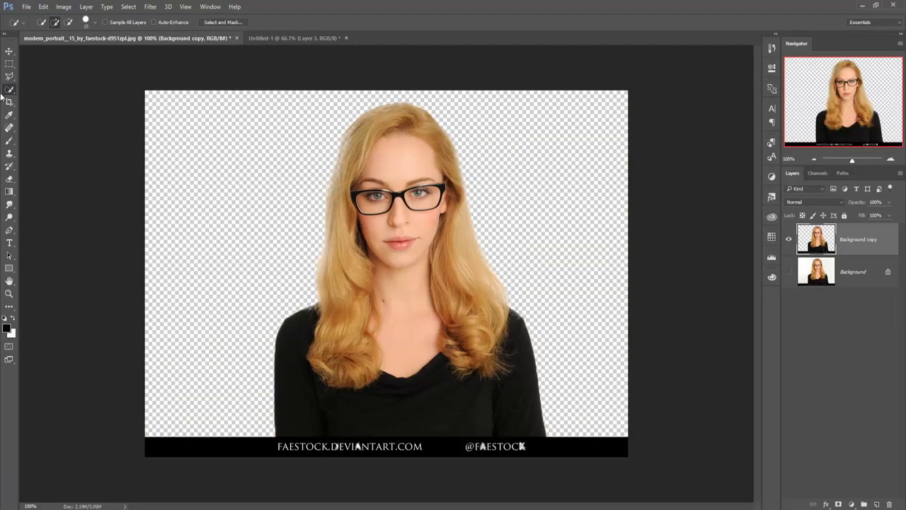
Step: Drag the woman cut-out from the floated portrait window into the Untitled-1 composite
left_click_drag(151, 43, 553, 102)
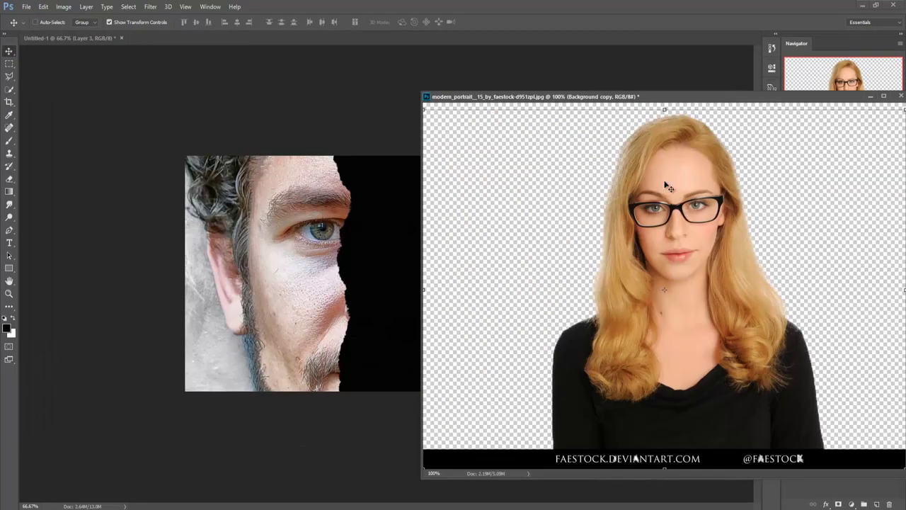
left_click_drag(667, 186, 394, 223)
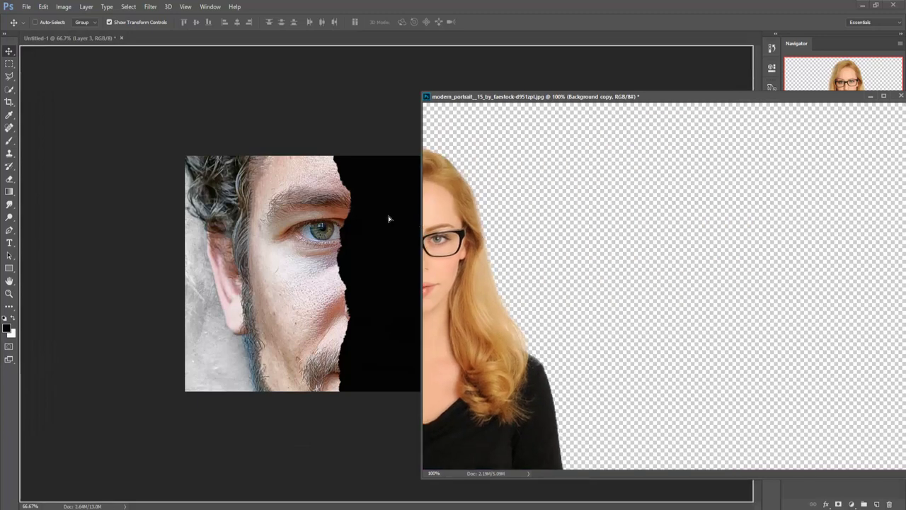
left_click(869, 97)
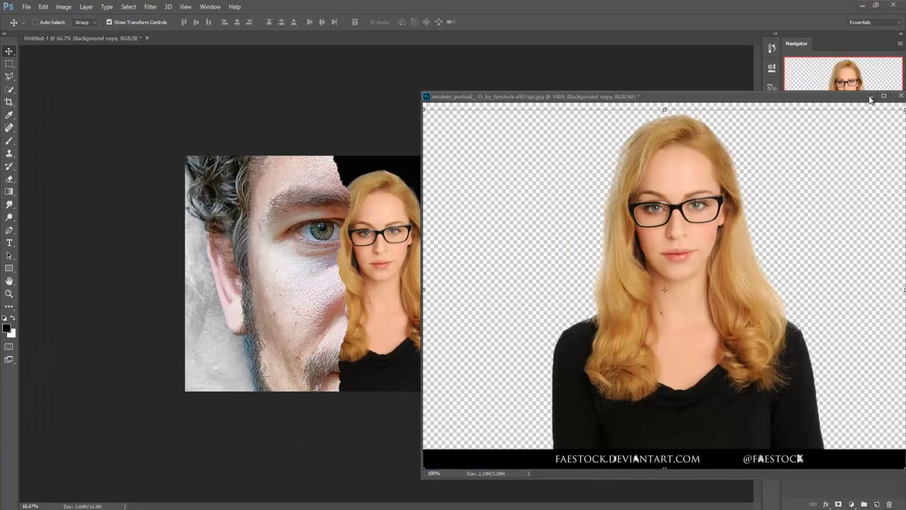
Step: Scale the woman to about 105%, position her in the tear, and commit the transform
left_click_drag(407, 297, 417, 317)
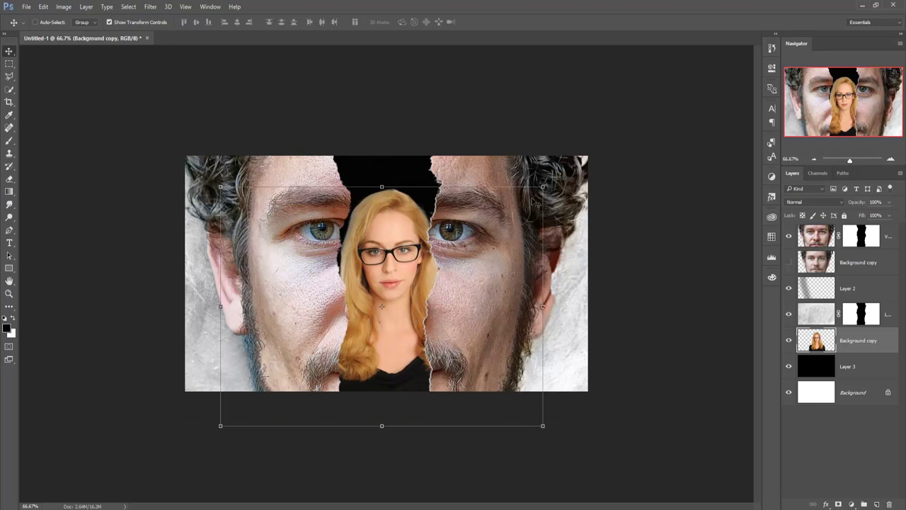
left_click_drag(542, 187, 536, 221)
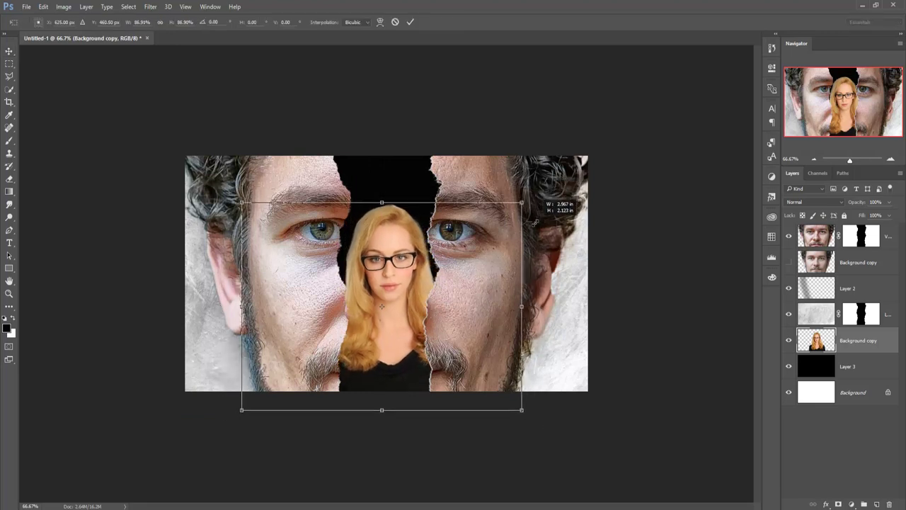
mouse_move(418, 269)
left_mouse_down()
mouse_move(413, 250)
mouse_move(414, 266)
left_mouse_up()
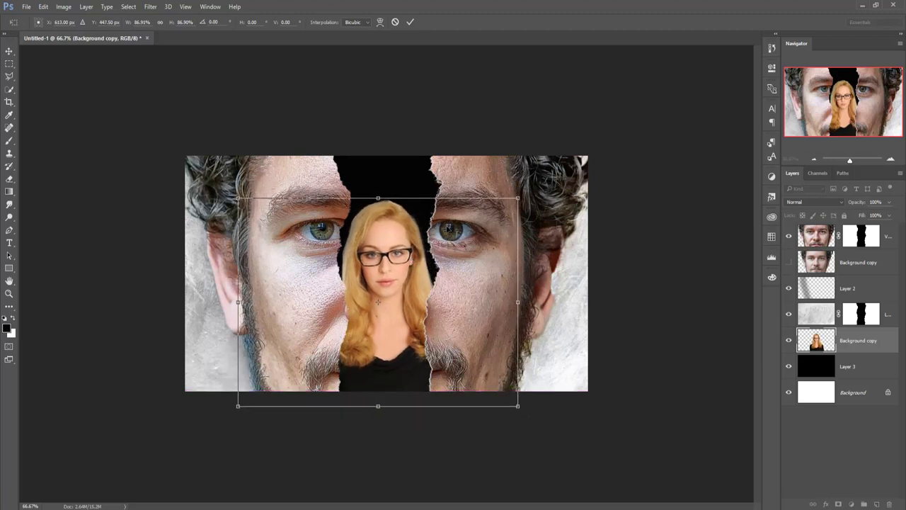
left_click_drag(517, 197, 546, 176)
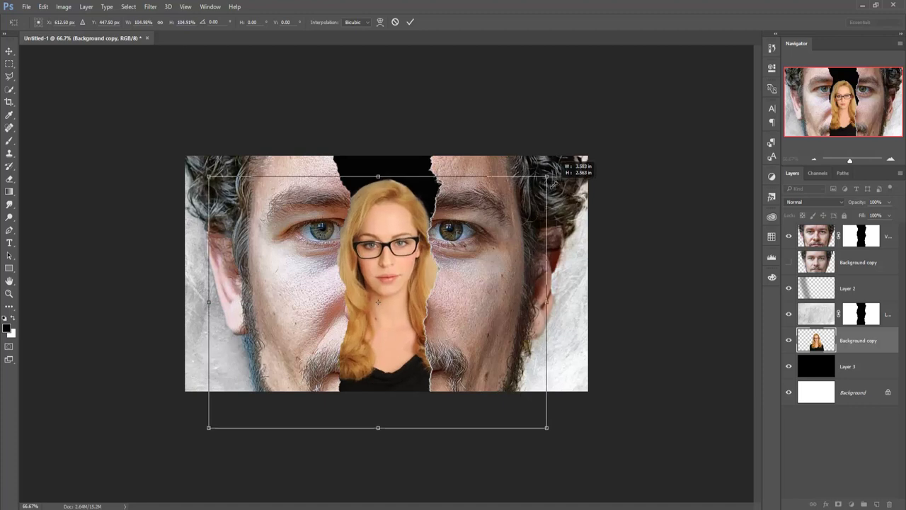
left_click_drag(386, 257, 384, 233)
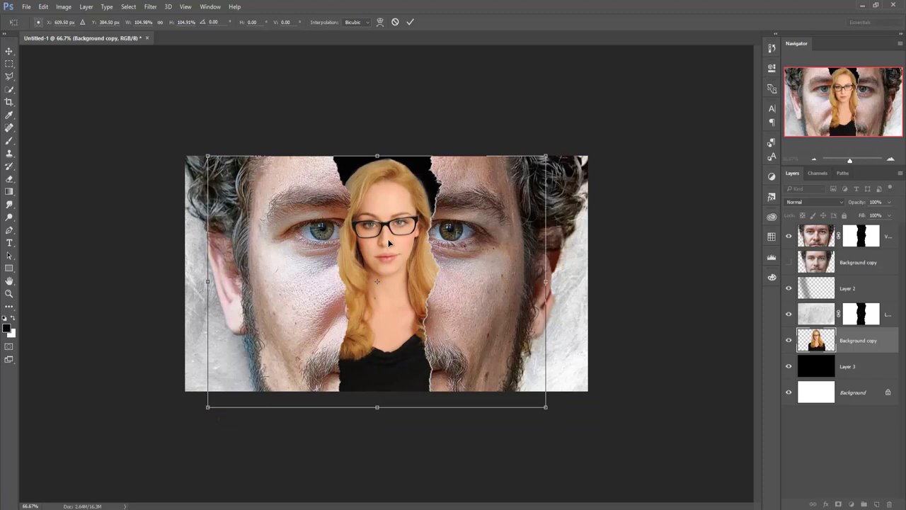
key("Return")
left_click(887, 238)
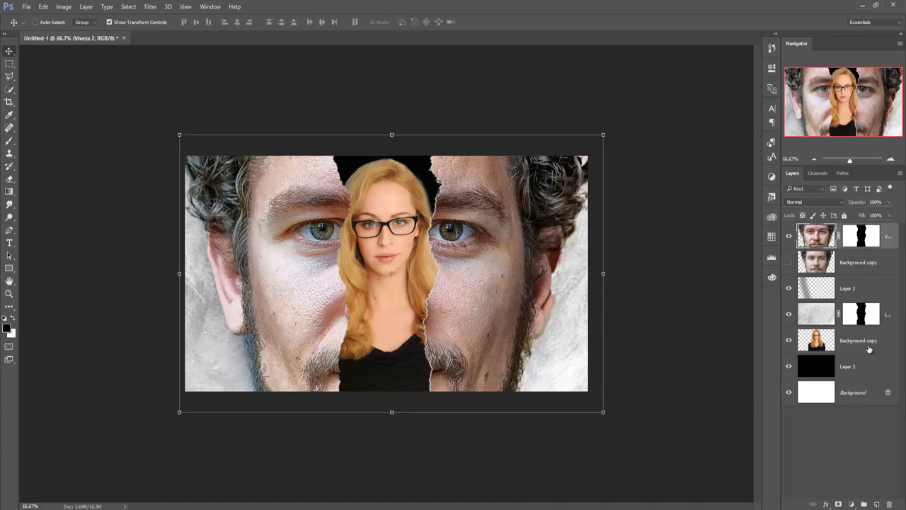
Step: Add a Vibrance adjustment above the woman's Background copy with Vibrance at -40
left_click(819, 345)
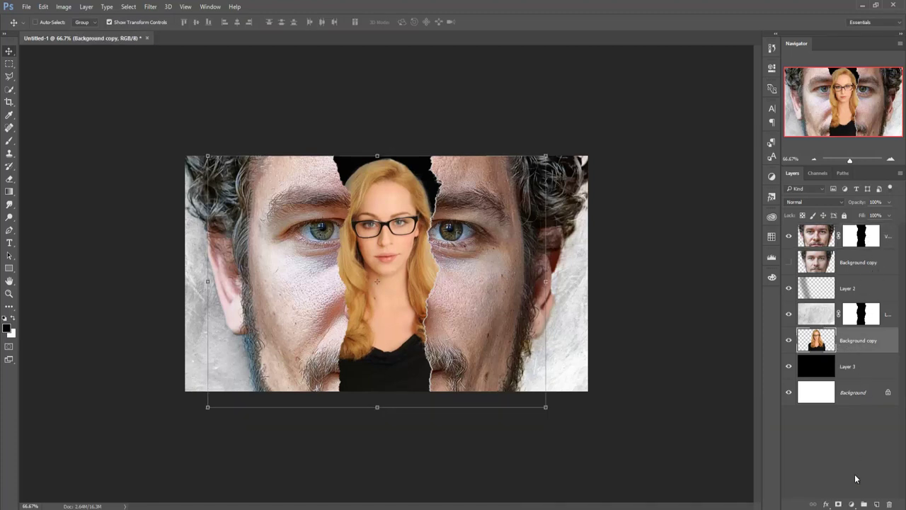
left_click(851, 504)
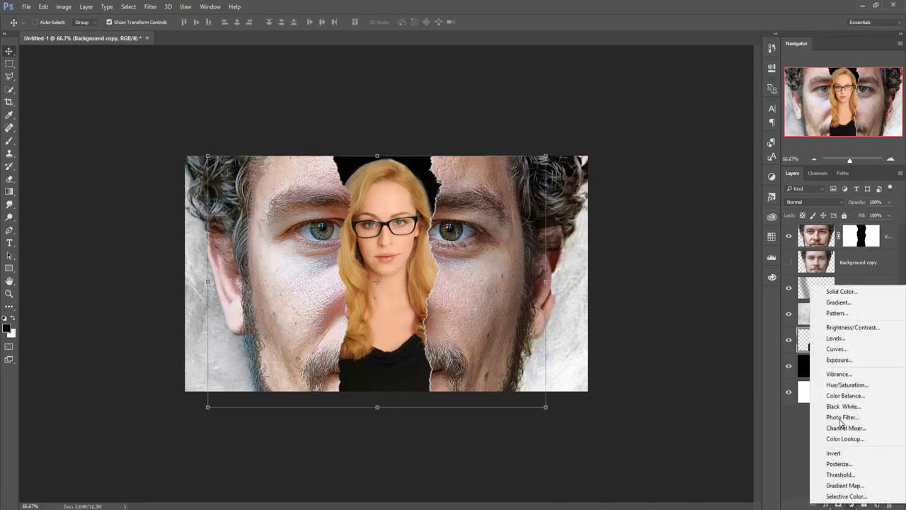
left_click(838, 375)
mouse_move(691, 105)
left_mouse_down()
mouse_move(666, 106)
mouse_move(702, 124)
mouse_move(681, 126)
mouse_move(690, 124)
left_mouse_up()
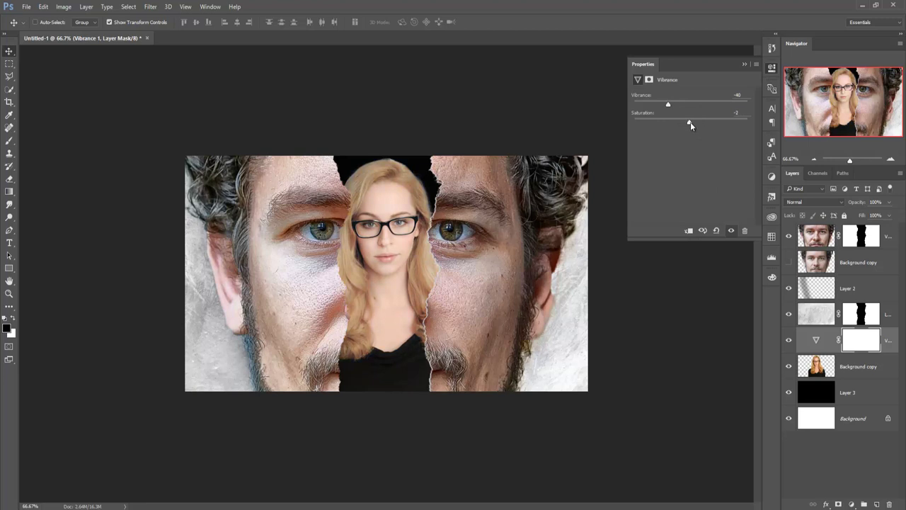
left_click(743, 65)
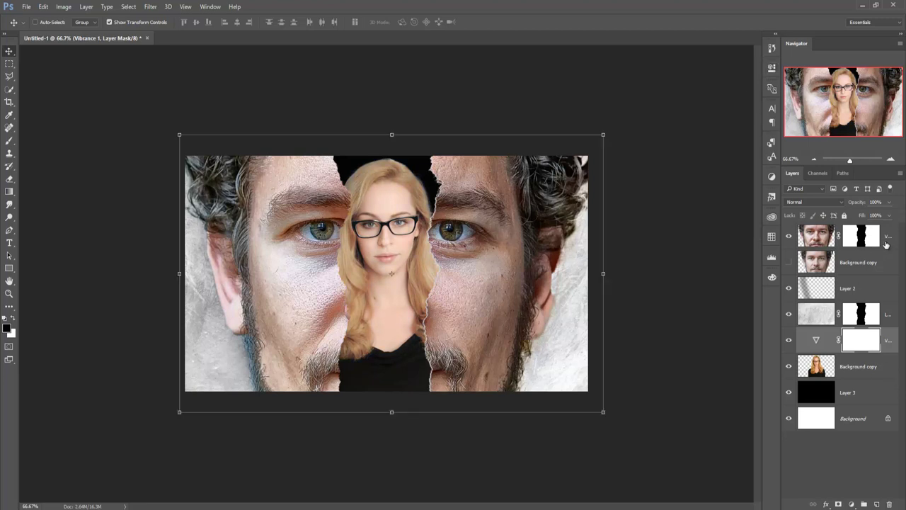
left_click(886, 241)
left_click(852, 504)
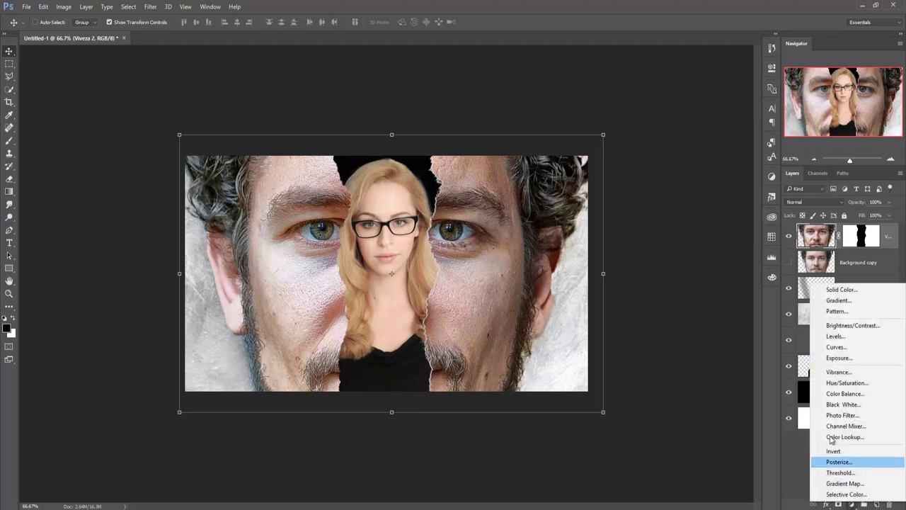
Step: Add a clipped, colorized Hue/Saturation layer tinting the man blue at Hue 207, Saturation 69
left_click(848, 383)
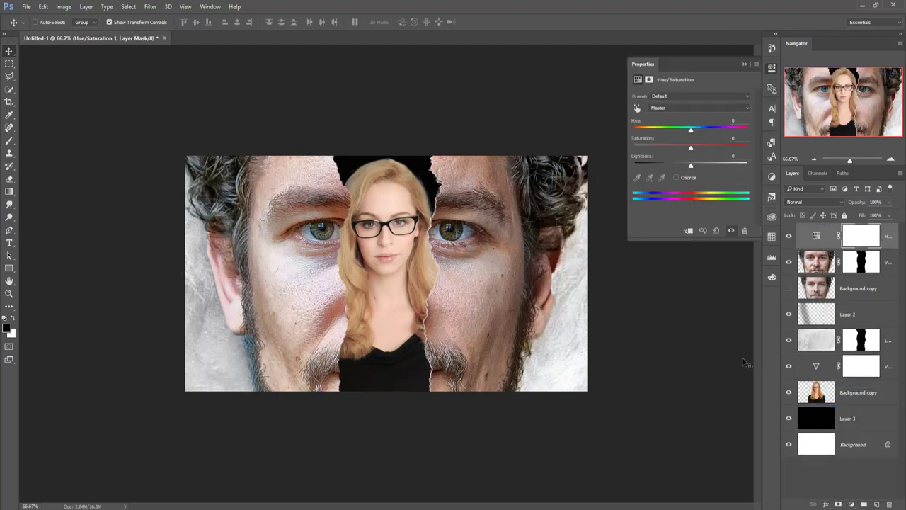
left_click(689, 230)
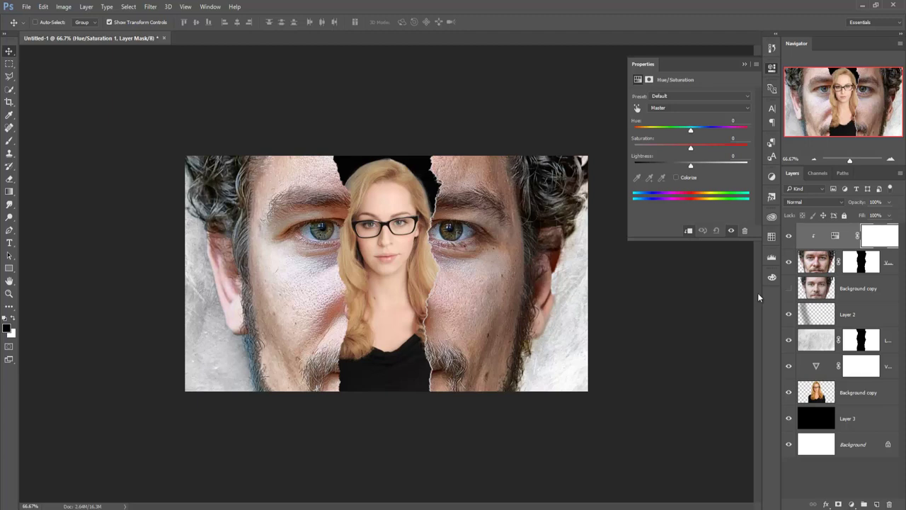
left_click(675, 177)
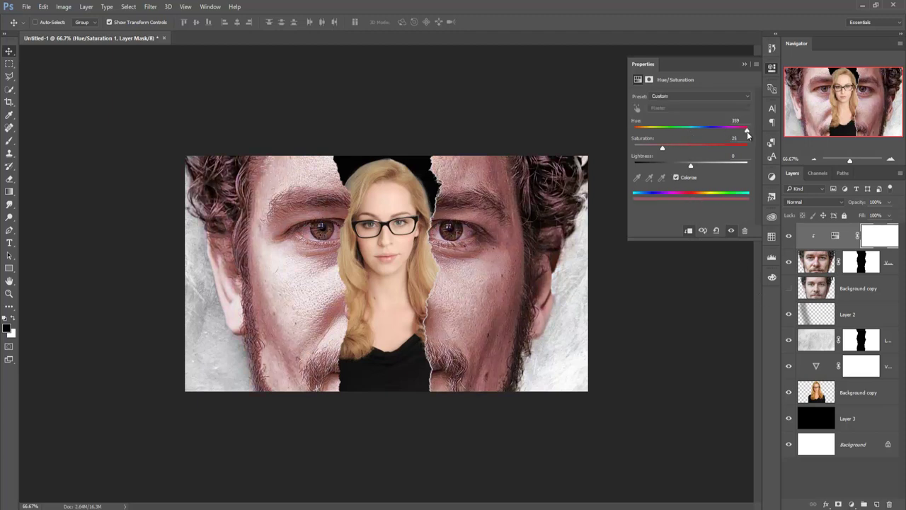
left_click_drag(746, 131, 705, 132)
mouse_move(662, 152)
left_mouse_down()
mouse_move(713, 150)
mouse_move(699, 133)
left_mouse_up()
left_click_drag(712, 151, 717, 154)
left_click(745, 64)
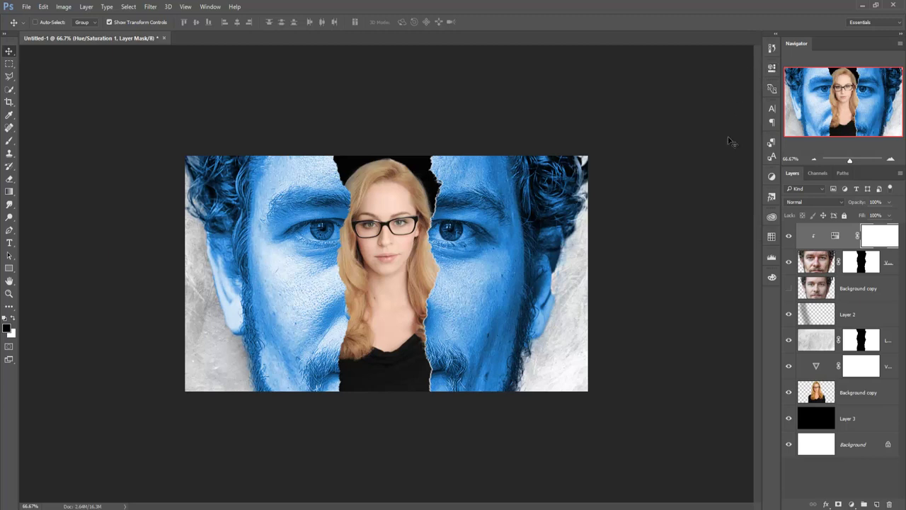
left_click(868, 394)
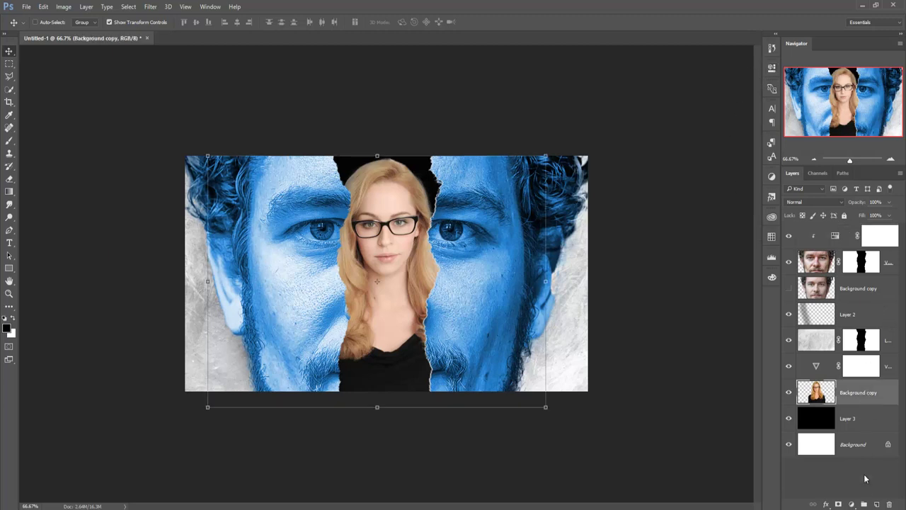
Step: Add a clipped, colorized Hue/Saturation layer above the woman and tint her vivid red
left_click(850, 504)
left_click(846, 383)
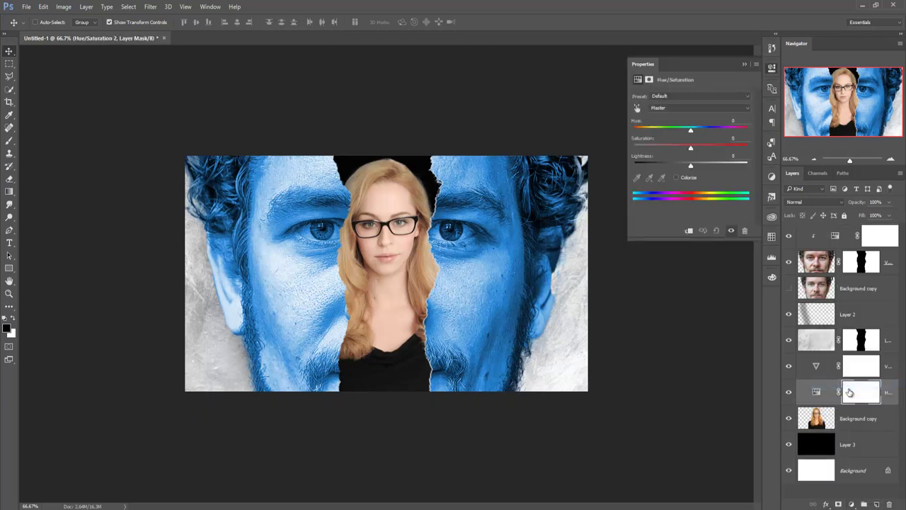
left_click(676, 177)
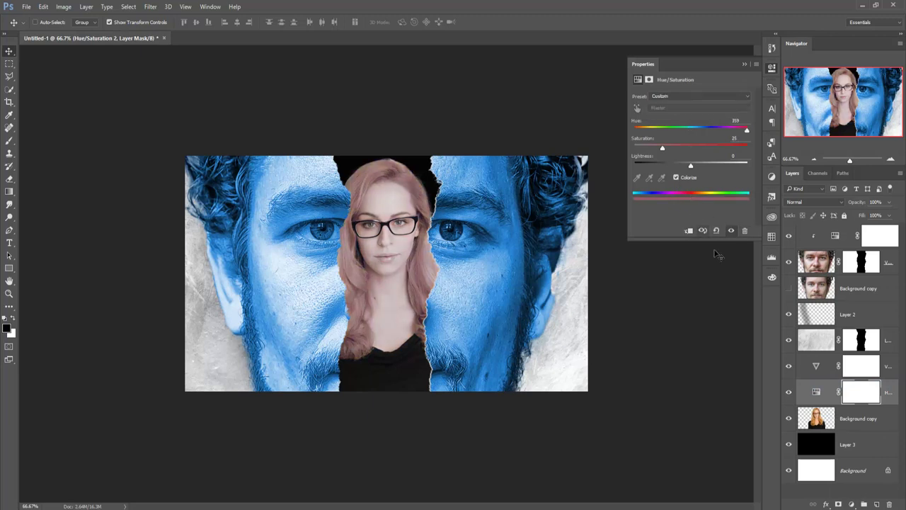
left_click(688, 231)
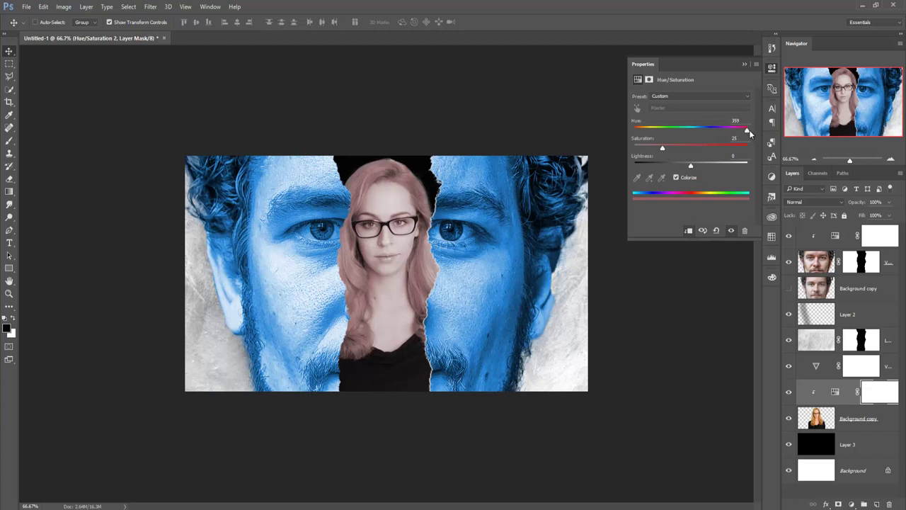
mouse_move(747, 130)
left_mouse_down()
mouse_move(696, 130)
mouse_move(752, 129)
left_mouse_up()
left_click_drag(661, 148, 722, 149)
Step: Fine-tune the woman's tint lightness, saturation and hue to pinkish red (Hue 360, Saturation 82)
left_click_drag(691, 165, 684, 164)
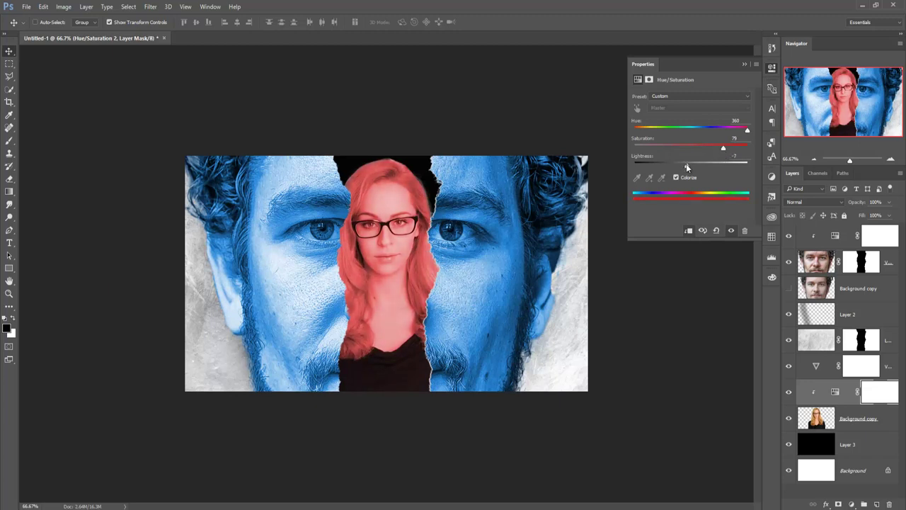
left_click(690, 165)
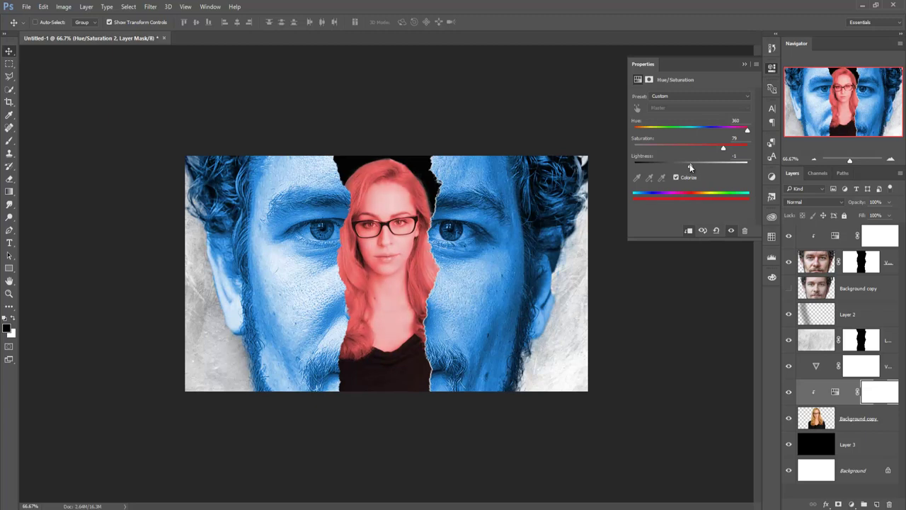
left_click_drag(690, 167, 687, 166)
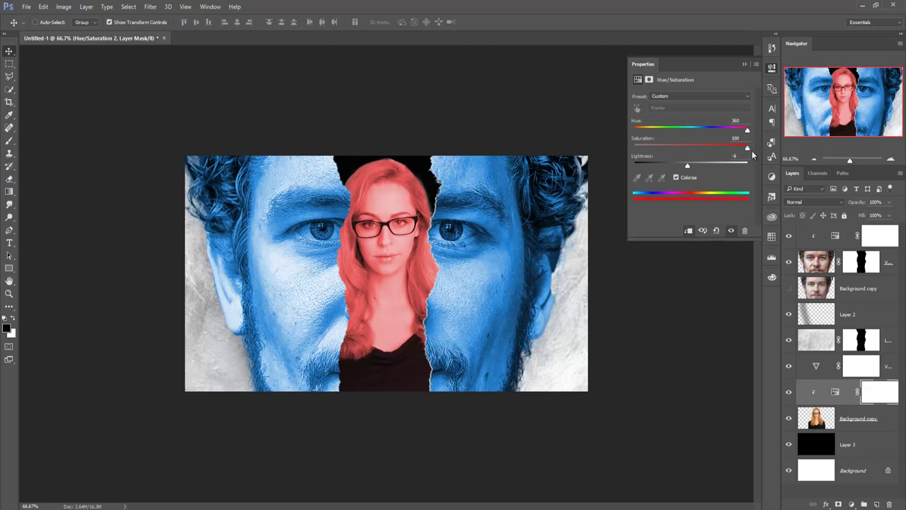
left_click_drag(747, 149, 726, 152)
mouse_move(748, 133)
left_mouse_down()
mouse_move(724, 133)
mouse_move(756, 134)
left_mouse_up()
left_click(744, 64)
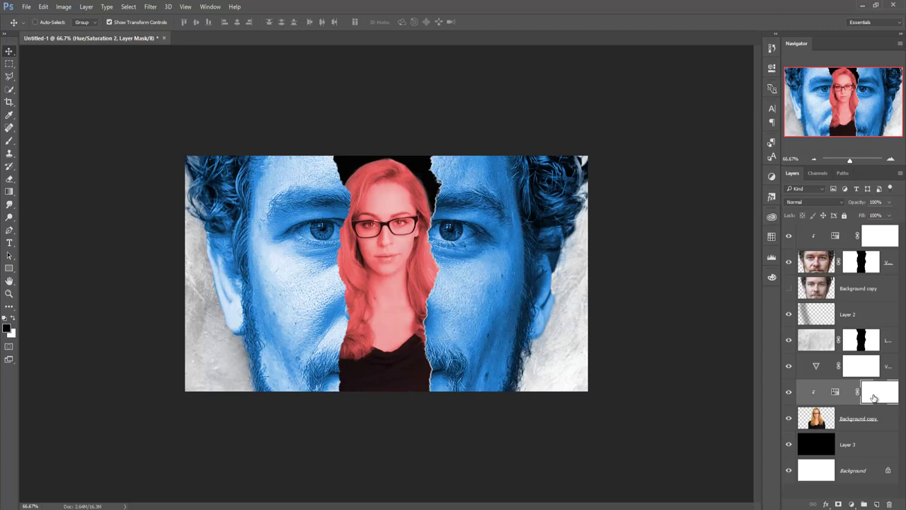
left_click(875, 421)
Step: Merge the woman's Hue/Saturation tint down into her layer
right_click(878, 398)
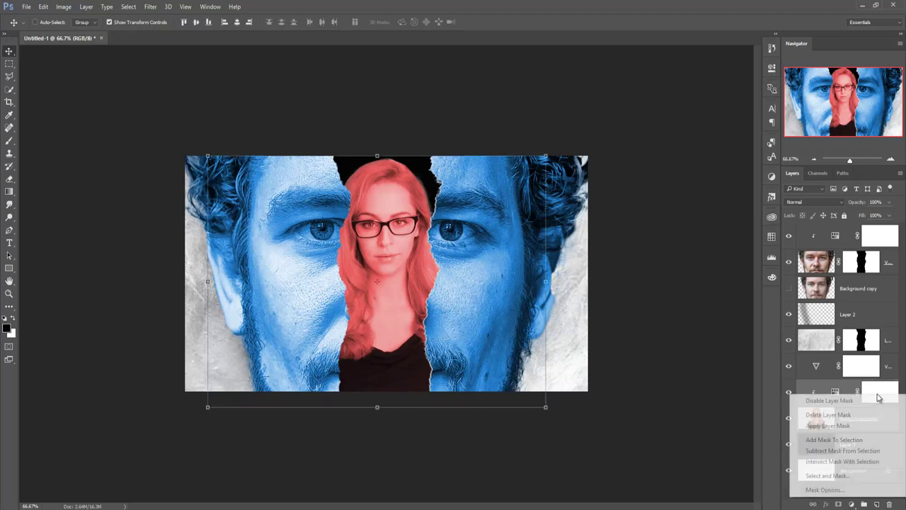
right_click(807, 388)
left_click(729, 356)
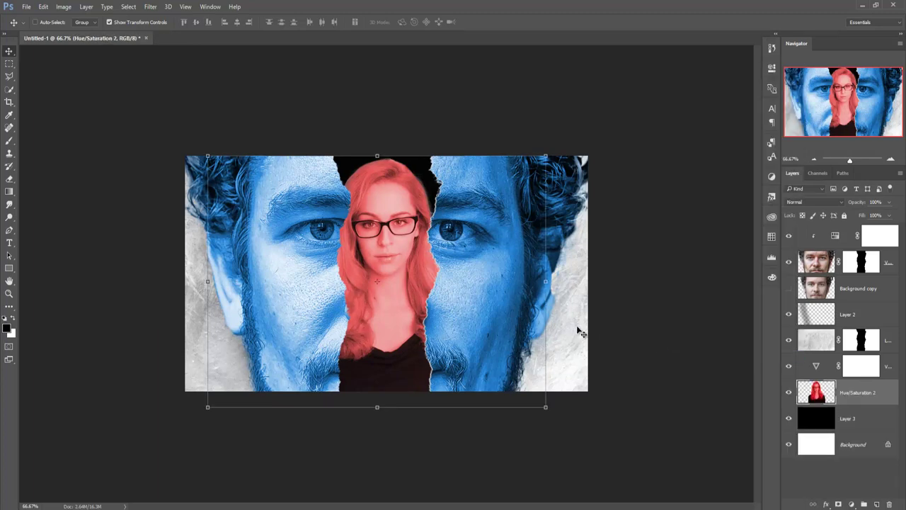
Step: Apply Viveza 2 with 30% saturation, 45% contrast, 100% structure and 11% brightness
left_click(151, 6)
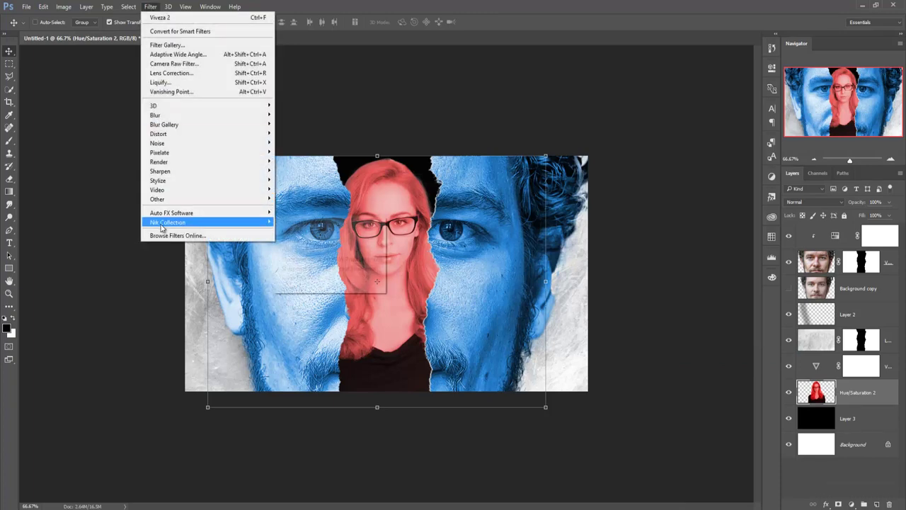
mouse_move(168, 222)
left_click(340, 287)
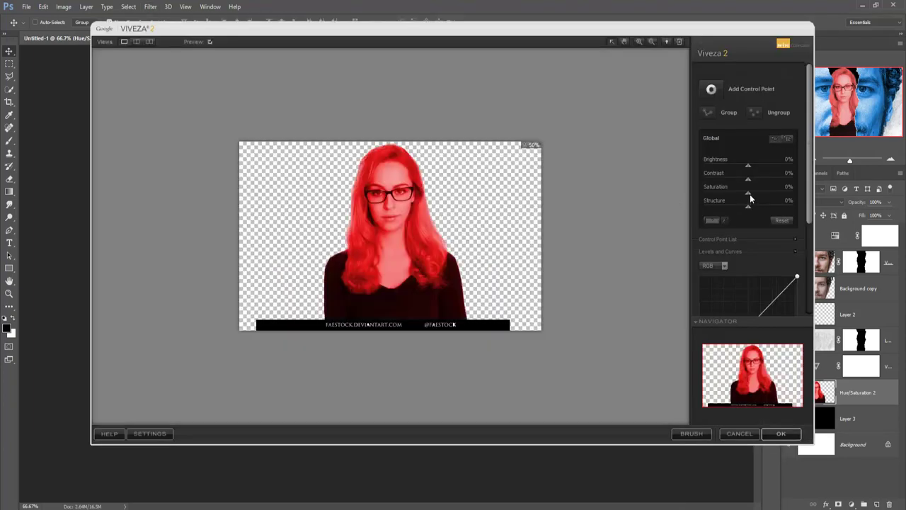
left_click_drag(748, 193, 762, 196)
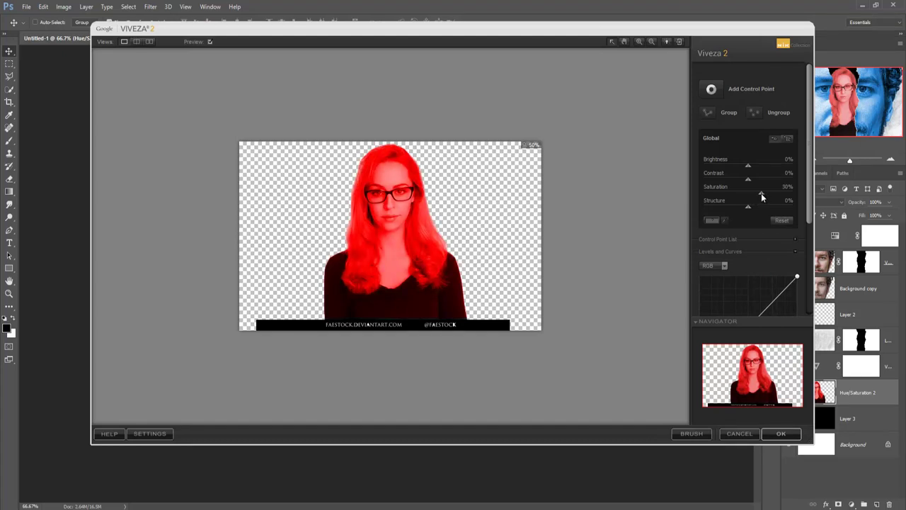
mouse_move(740, 177)
left_mouse_down()
mouse_move(763, 181)
mouse_move(746, 190)
mouse_move(782, 182)
left_mouse_up()
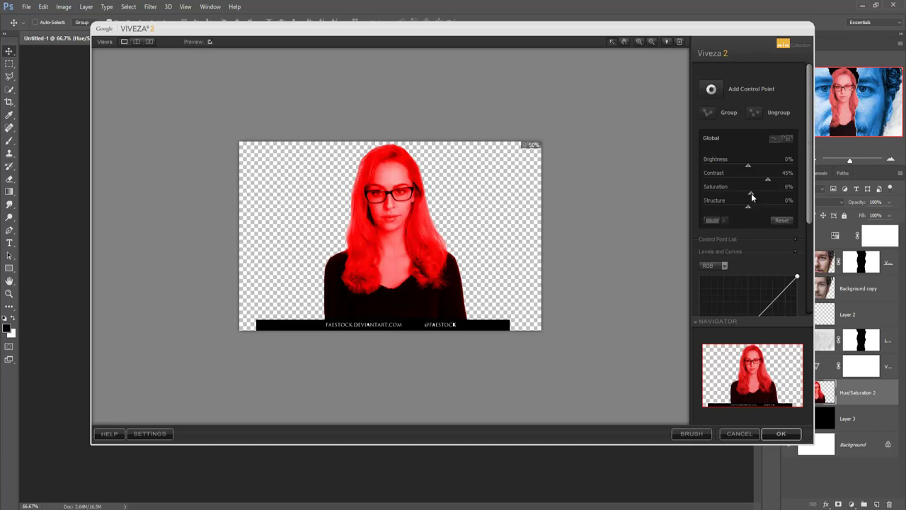
left_click_drag(747, 206, 809, 205)
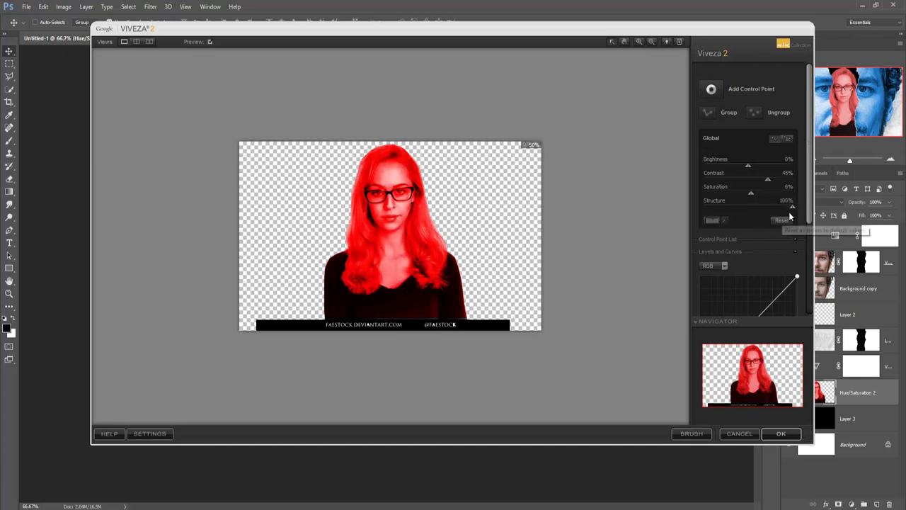
left_click_drag(748, 168, 751, 168)
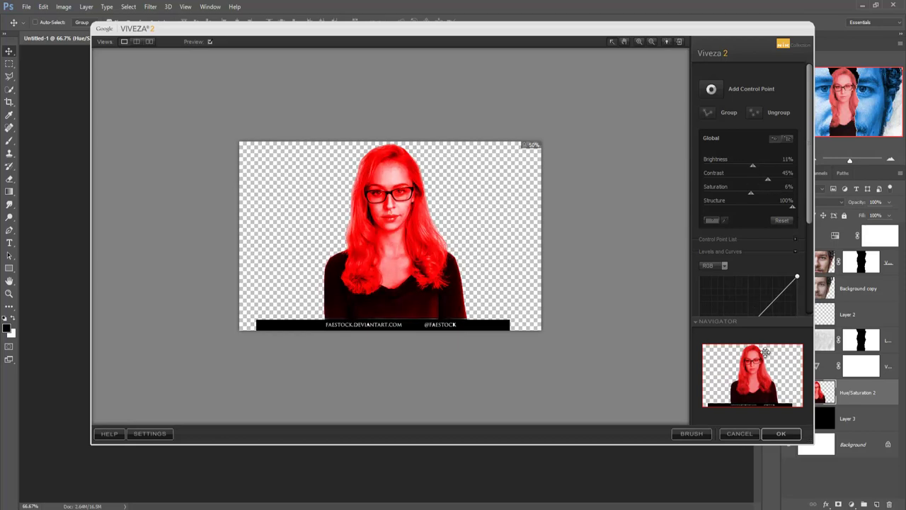
left_click(781, 433)
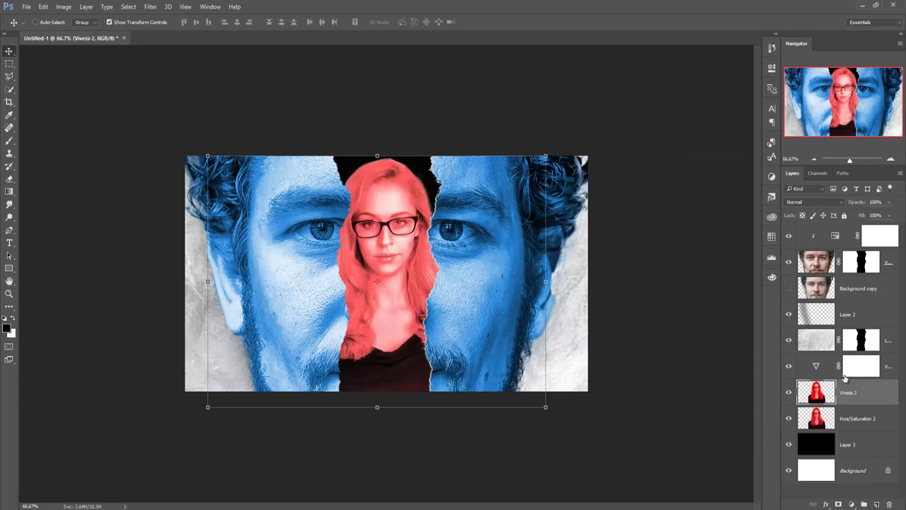
Step: Compare the image with Vibrance 1 on and off, leave it hidden, and target the Vibrance layer
left_click(789, 367)
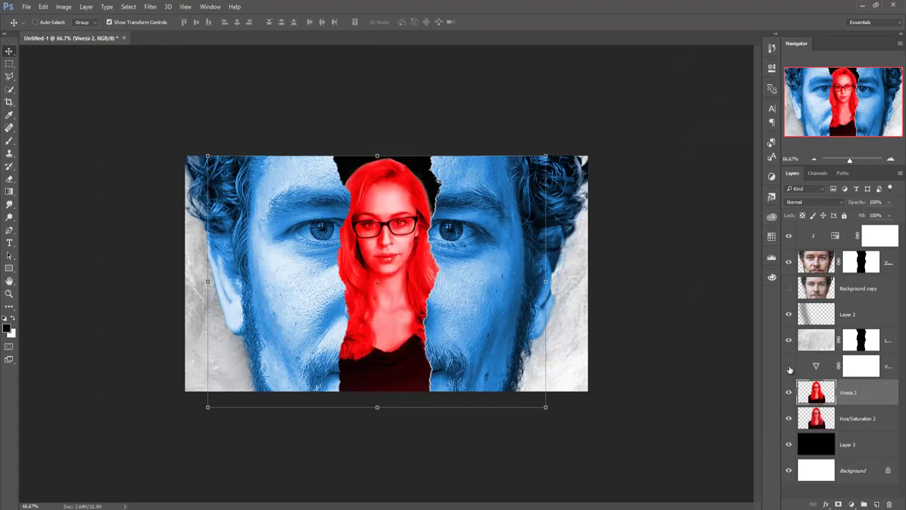
left_click(789, 366)
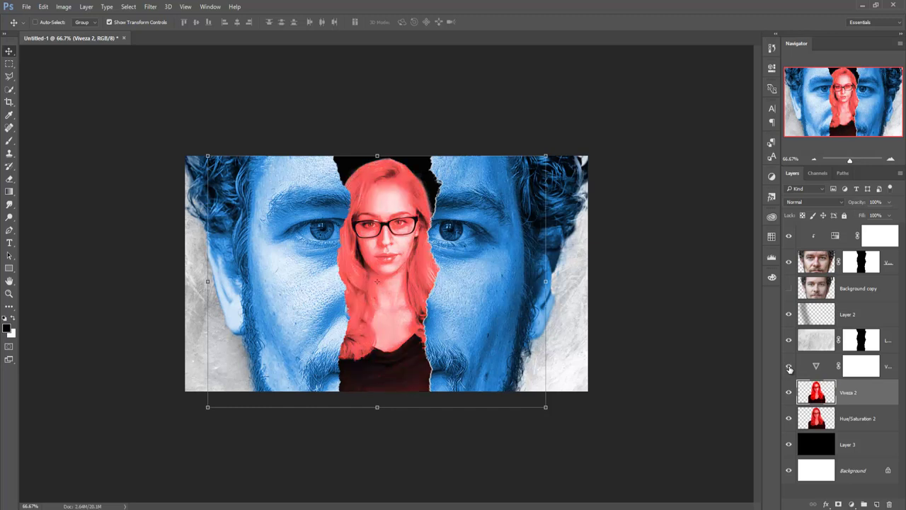
left_click(789, 367)
double_click(817, 366)
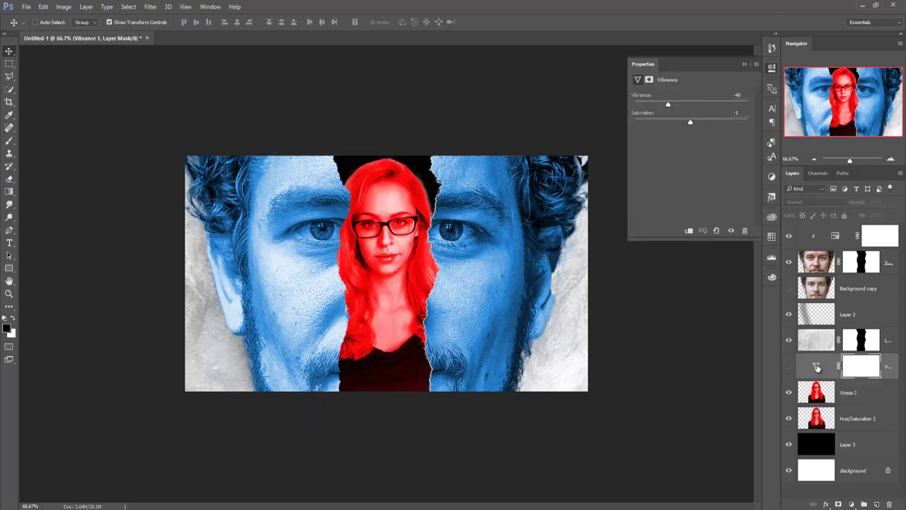
left_click(743, 64)
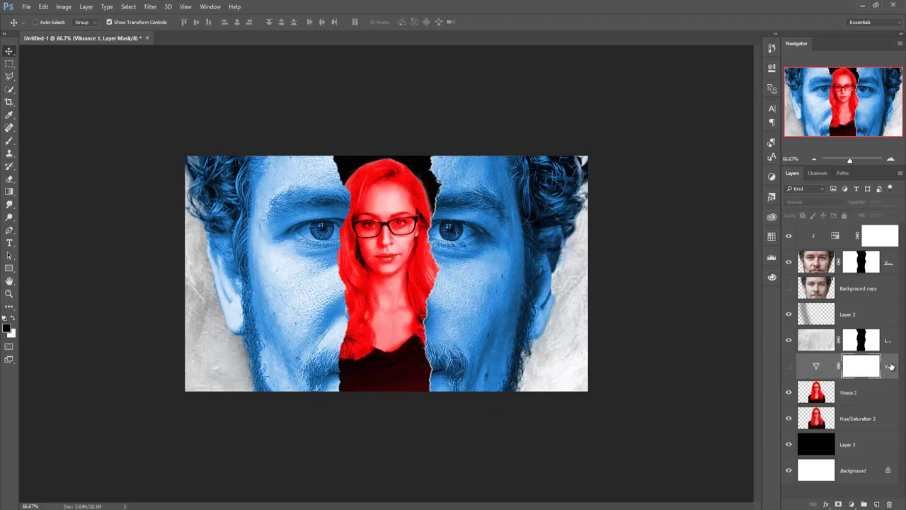
key("ctrl+2")
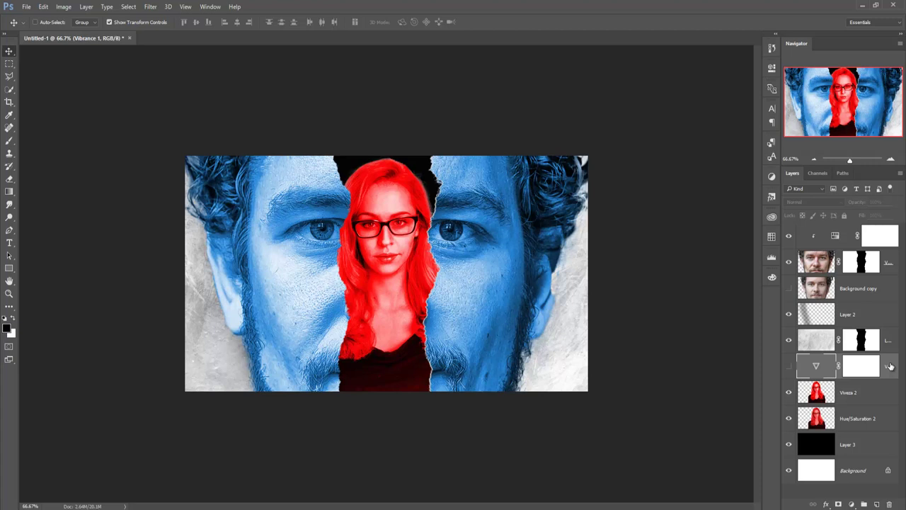
Step: Delete the Vibrance layer and add a Color Balance adjustment at the top of the stack
key("Delete")
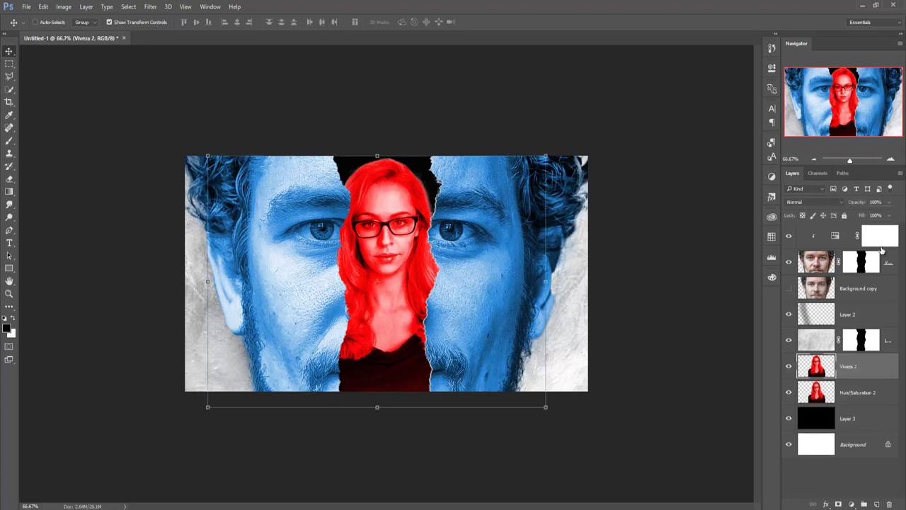
left_click(880, 238)
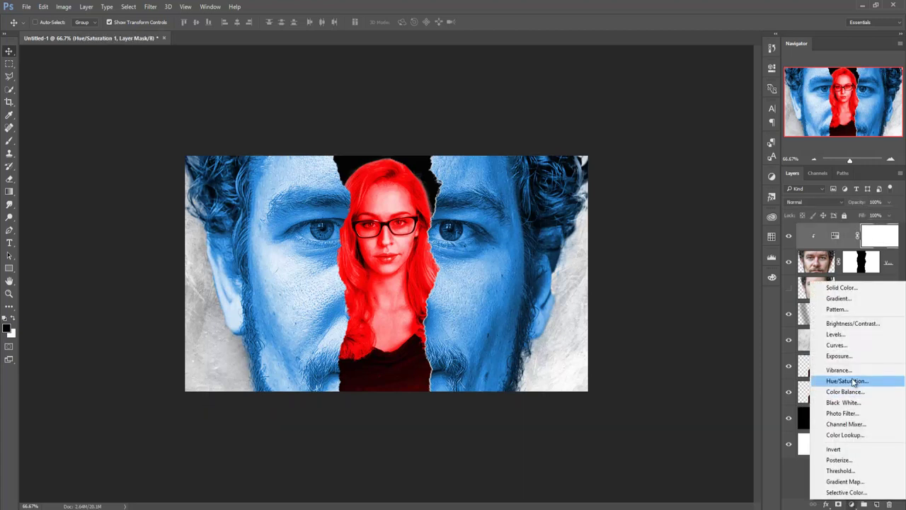
left_click(845, 392)
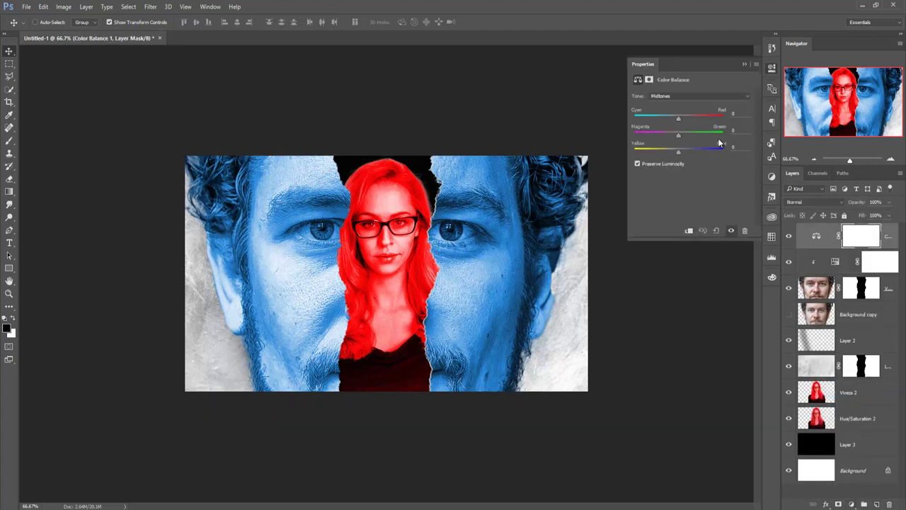
Step: Set the Color Balance midtones to Cyan/Red -6 and Yellow/Blue +14
mouse_move(677, 118)
left_mouse_down()
mouse_move(700, 118)
mouse_move(677, 120)
left_mouse_up()
left_click_drag(678, 152, 670, 155)
left_click_drag(677, 118, 675, 120)
left_click(744, 67)
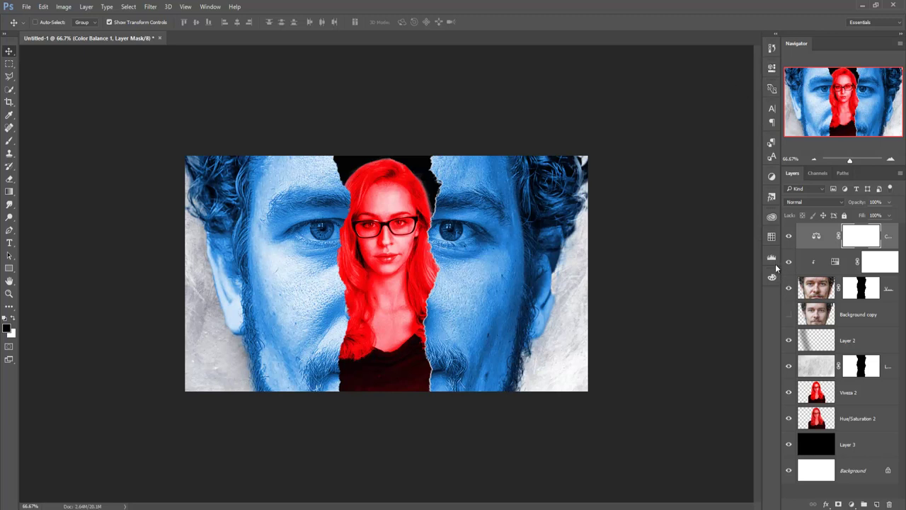
left_click(853, 398)
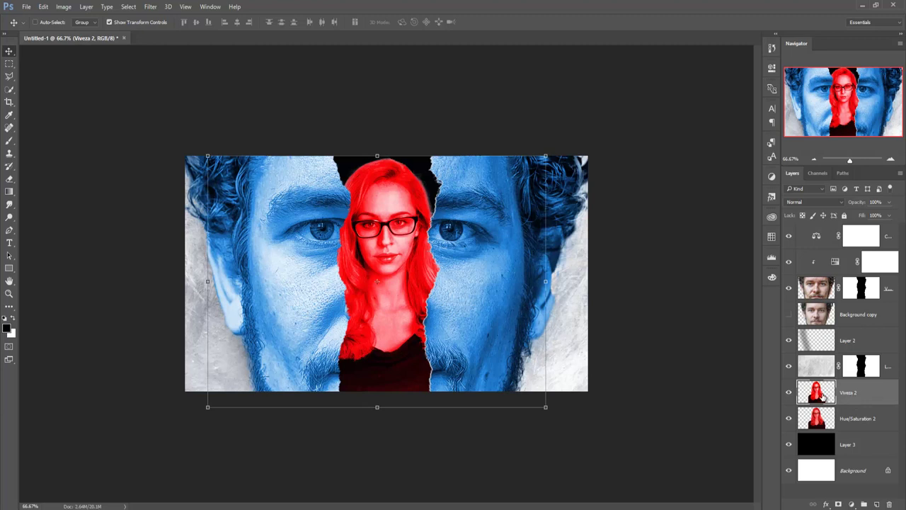
Step: Apply Camera Raw to the woman's layer with Shadows +28, Clarity +55 and Vibrance -14
left_click(150, 8)
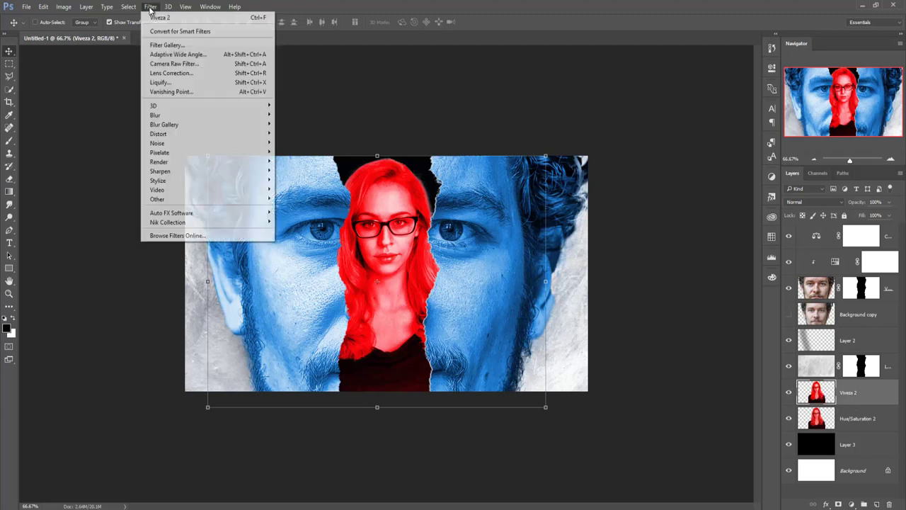
left_click(173, 63)
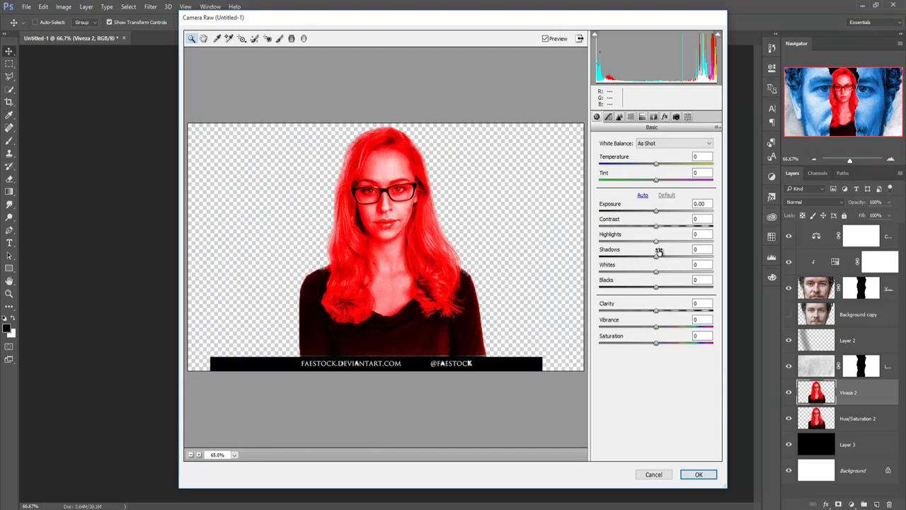
mouse_move(657, 257)
left_mouse_down()
mouse_move(734, 260)
mouse_move(666, 267)
left_mouse_up()
left_click(656, 310)
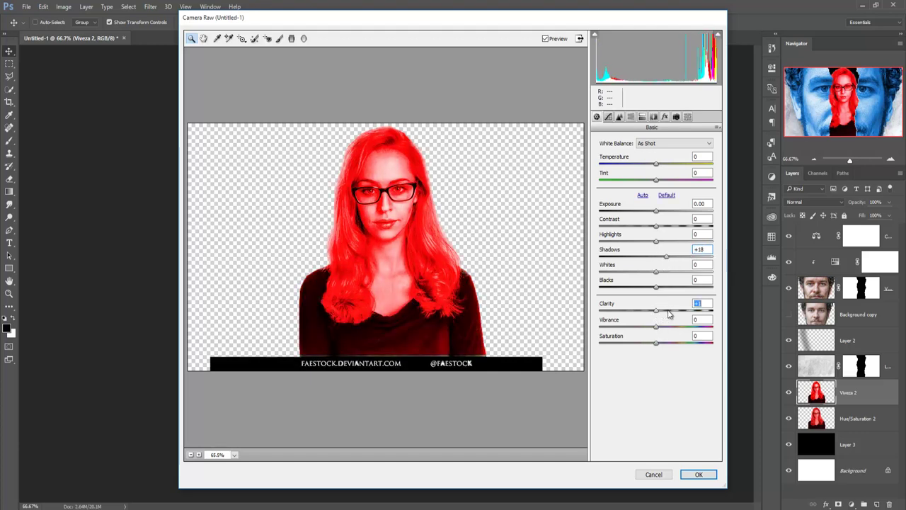
left_click_drag(669, 314, 689, 312)
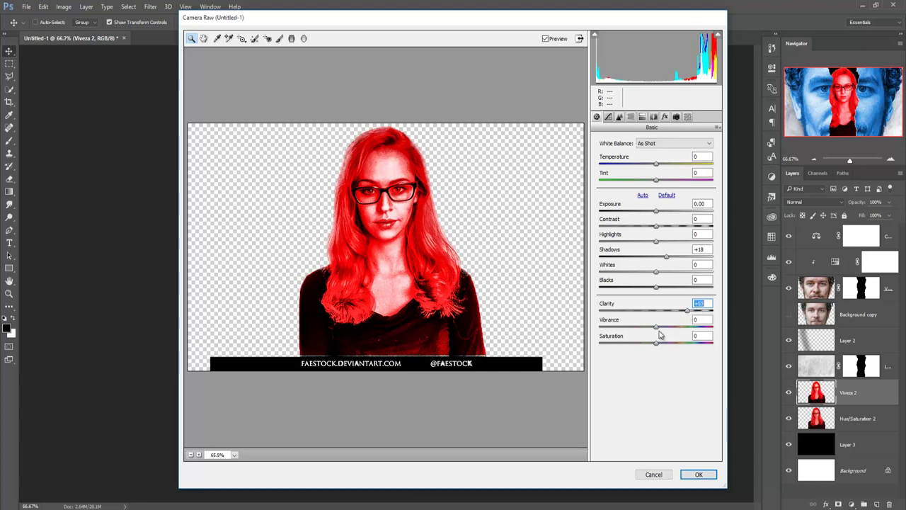
mouse_move(657, 326)
left_mouse_down()
mouse_move(642, 328)
mouse_move(659, 344)
left_mouse_up()
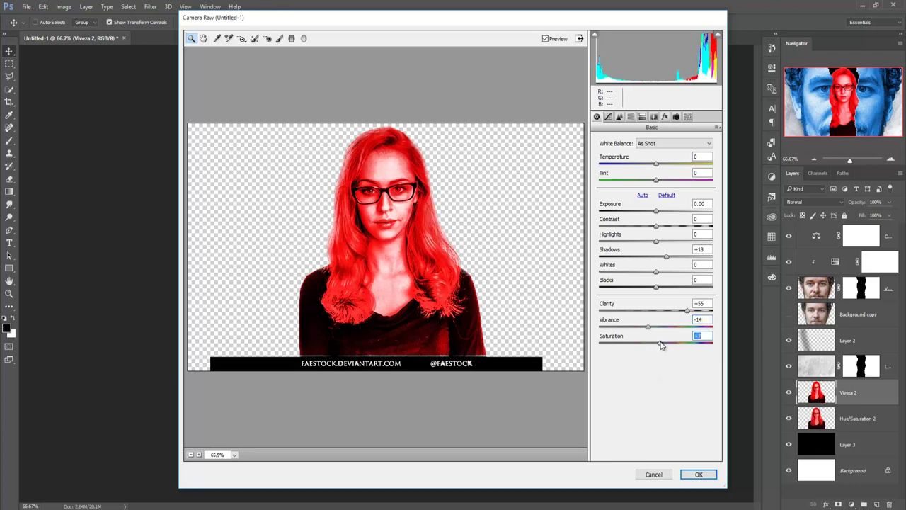
left_click_drag(666, 257, 672, 259)
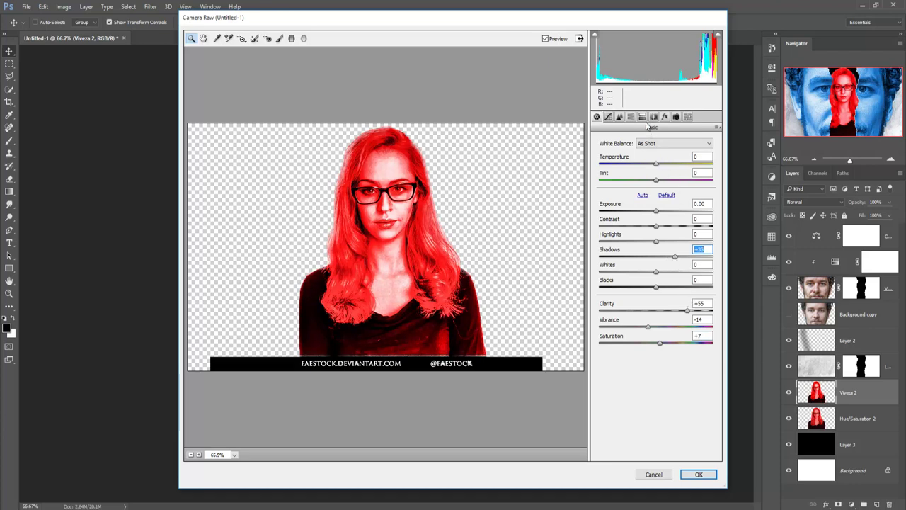
Step: Shift the Reds hue to -6 and nudge the Oranges hue, then apply the Camera Raw filter
left_click(642, 117)
left_click(631, 117)
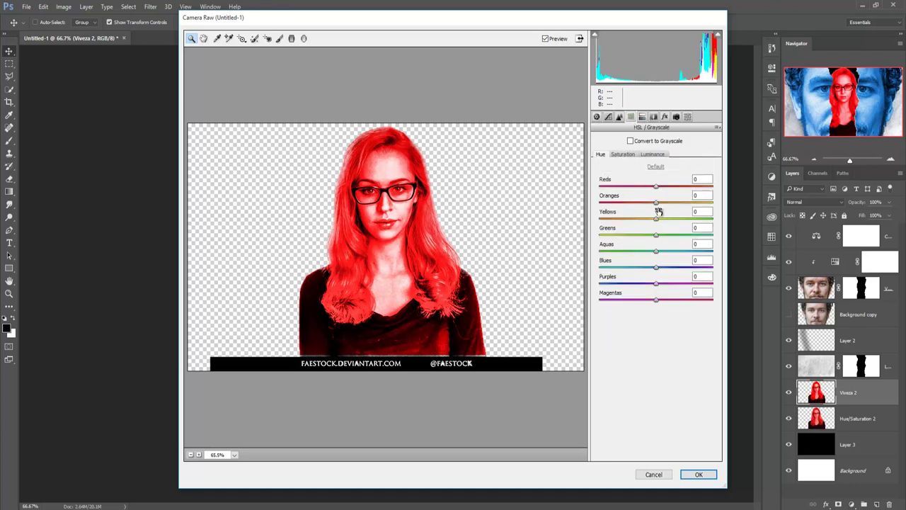
left_click_drag(657, 190, 654, 191)
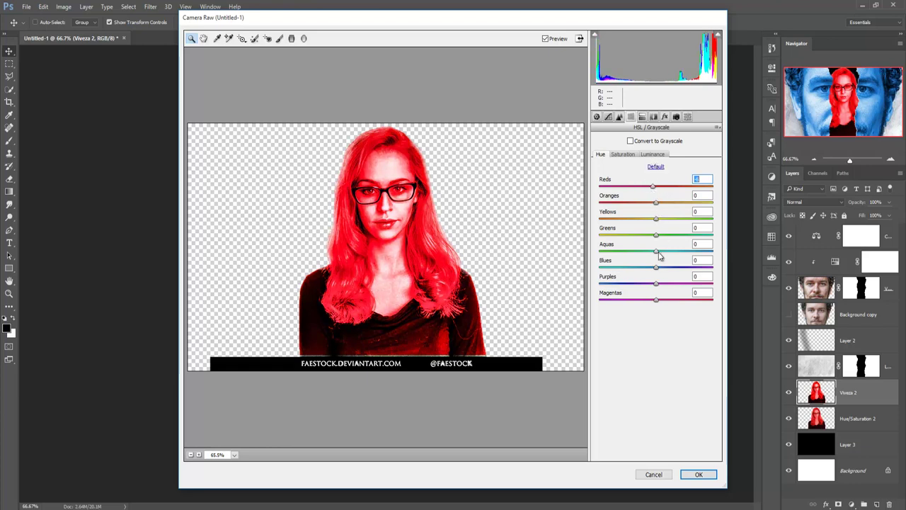
mouse_move(655, 203)
left_mouse_down()
mouse_move(669, 204)
mouse_move(659, 203)
left_mouse_up()
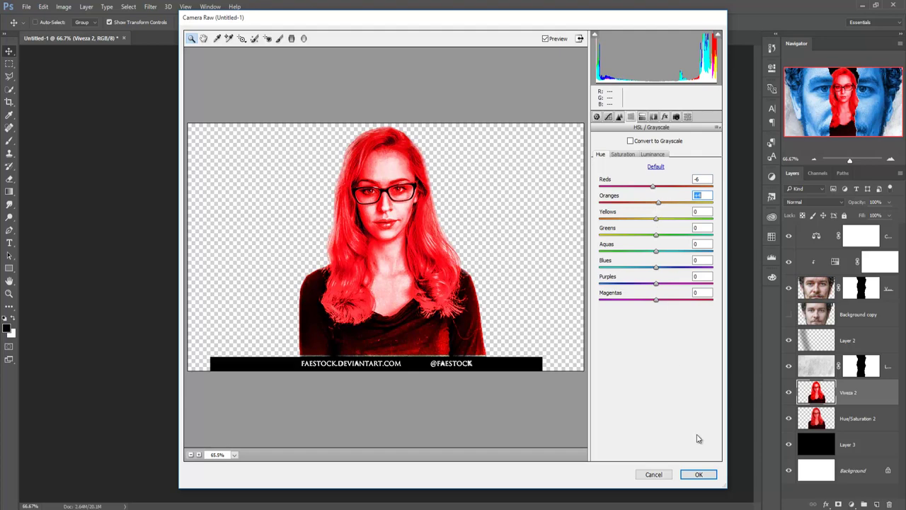
left_click(700, 475)
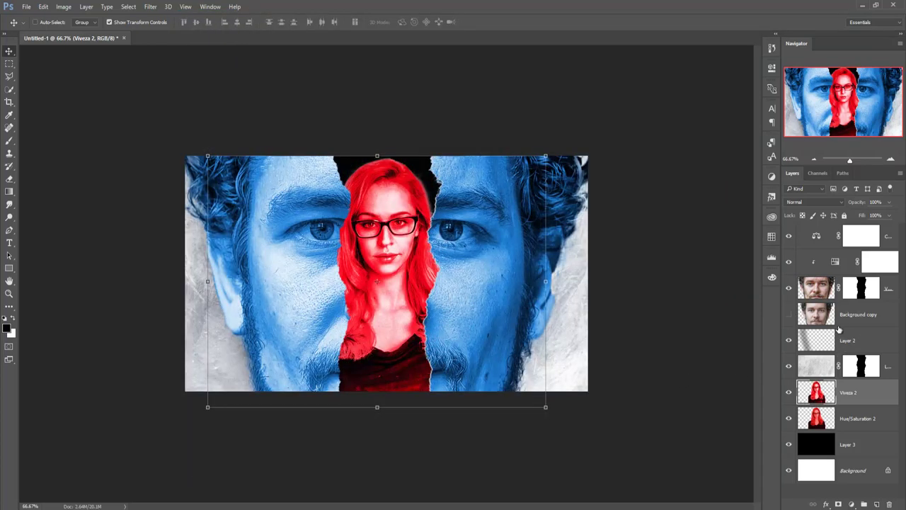
Step: Add a new empty Layer 4 directly above the black Layer 3
left_click(881, 233)
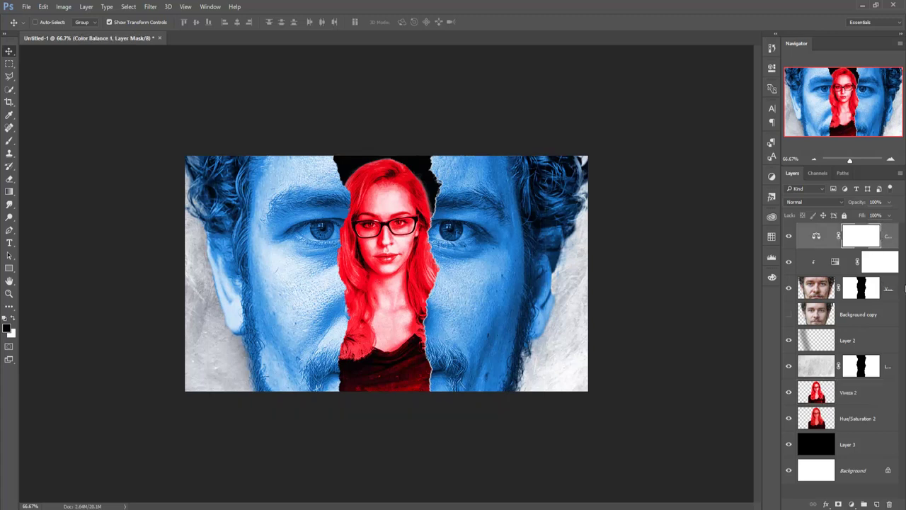
left_click(866, 441)
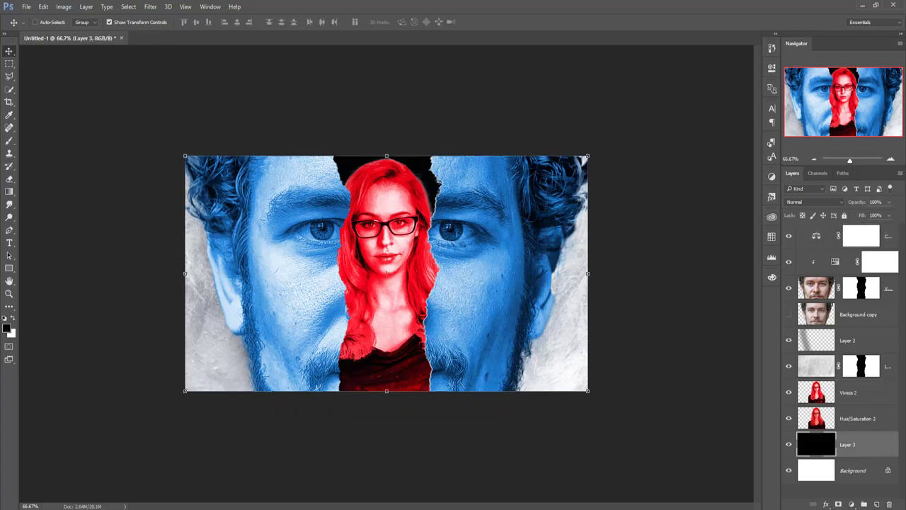
left_click(875, 504)
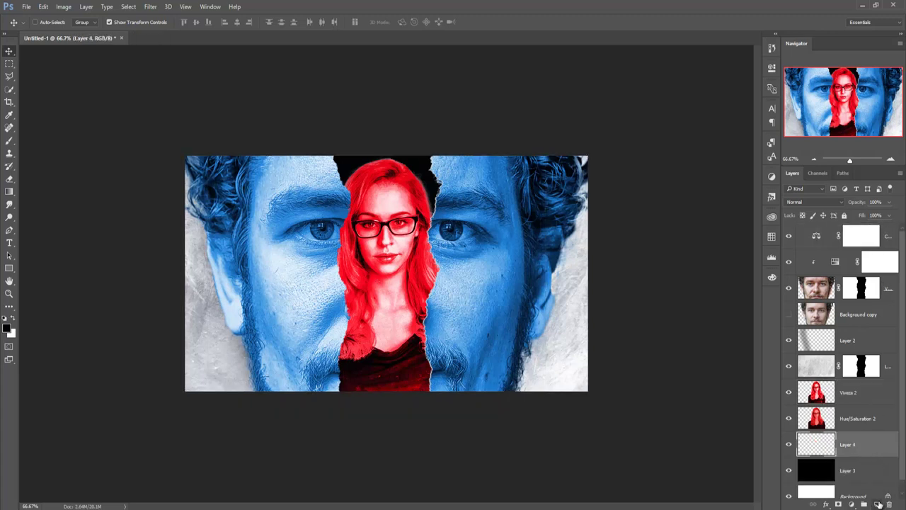
Step: Load a 600 px soft round brush in the Brush tool
left_click(9, 141)
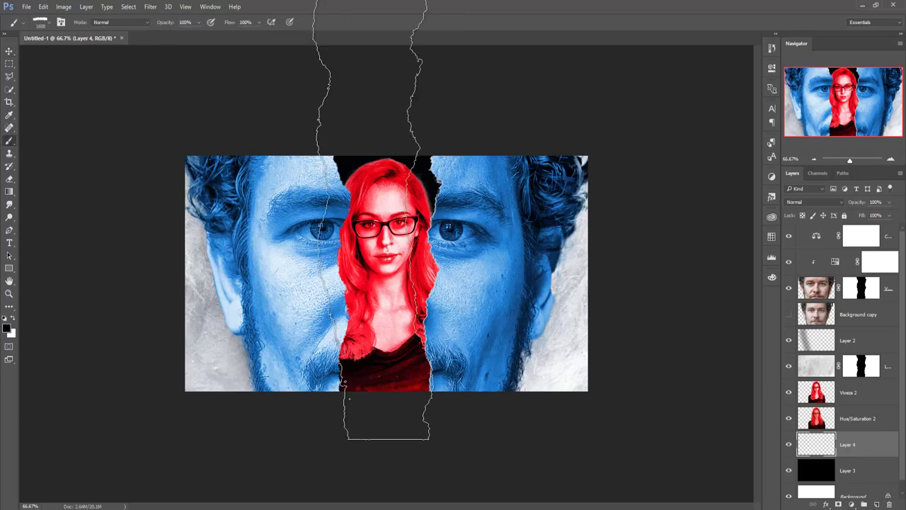
left_click(49, 26)
left_click(432, 33)
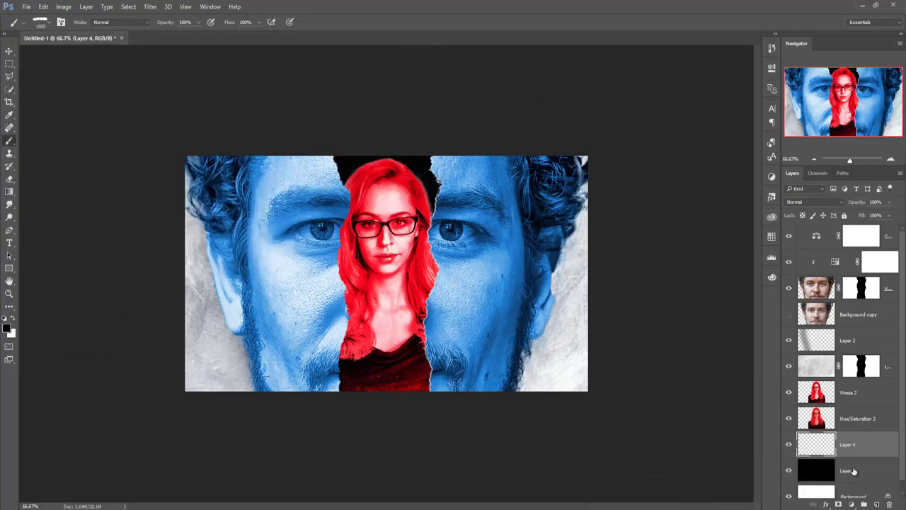
left_click(49, 25)
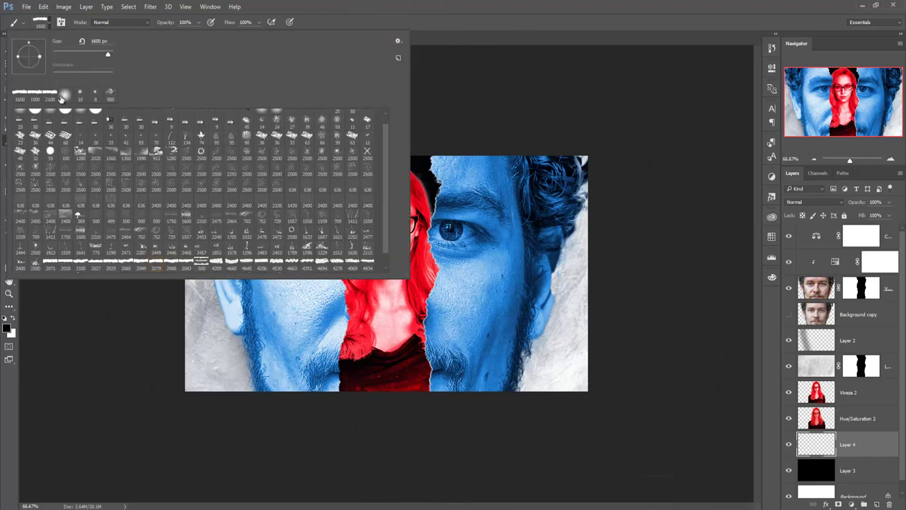
left_click(518, 8)
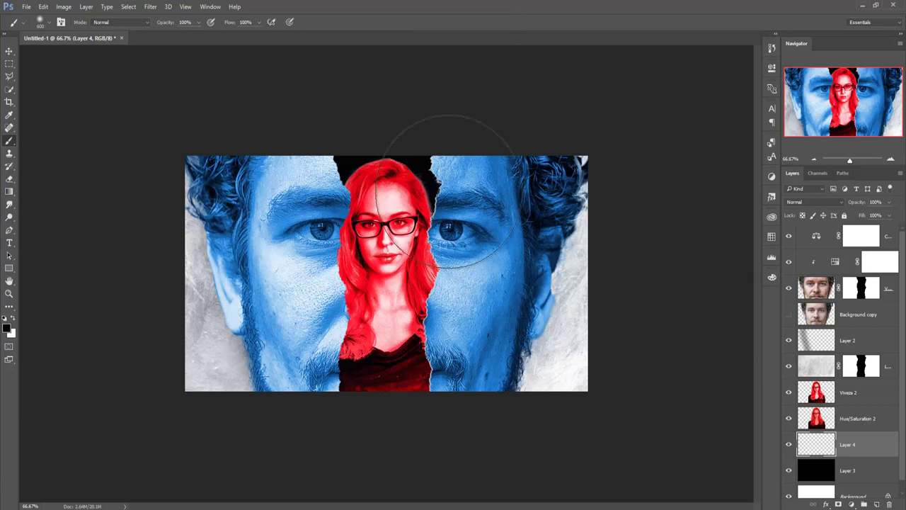
Step: Set the foreground colour to red, after briefly trying a saturated blue
left_click(8, 327)
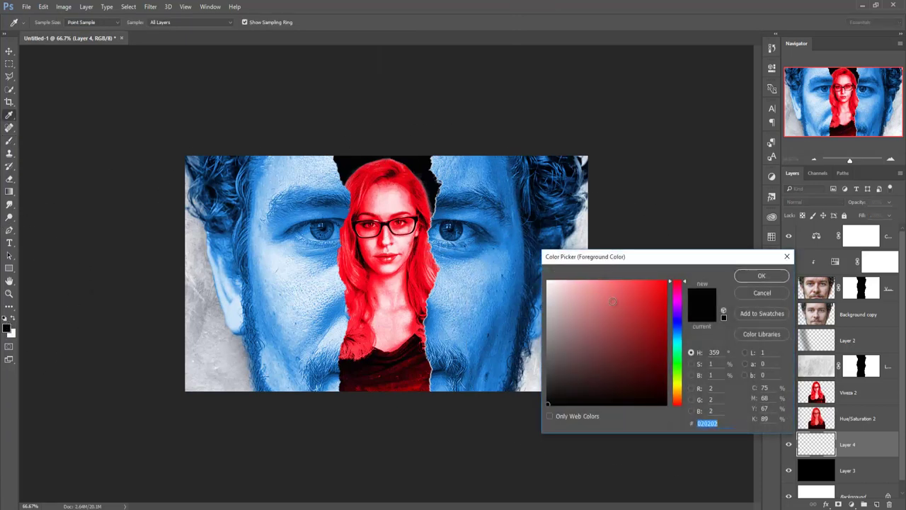
left_click_drag(680, 329, 680, 331)
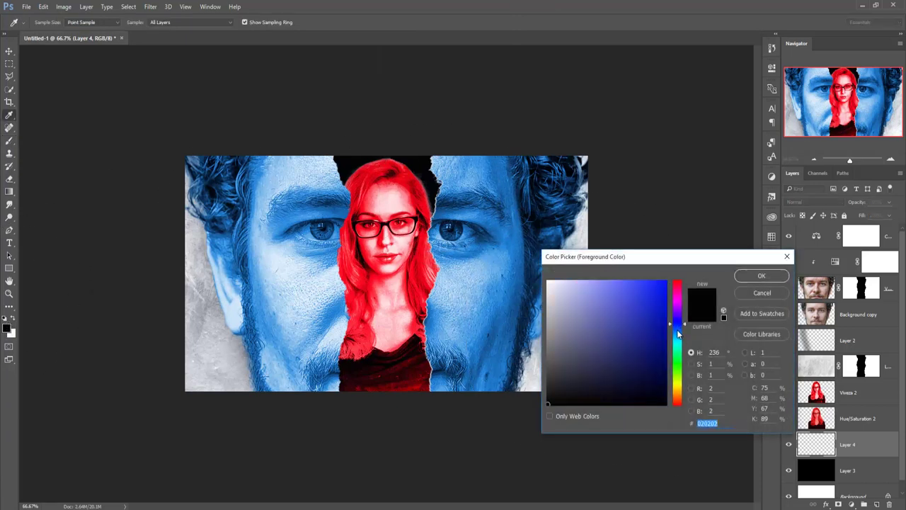
left_click(666, 282)
left_click(760, 277)
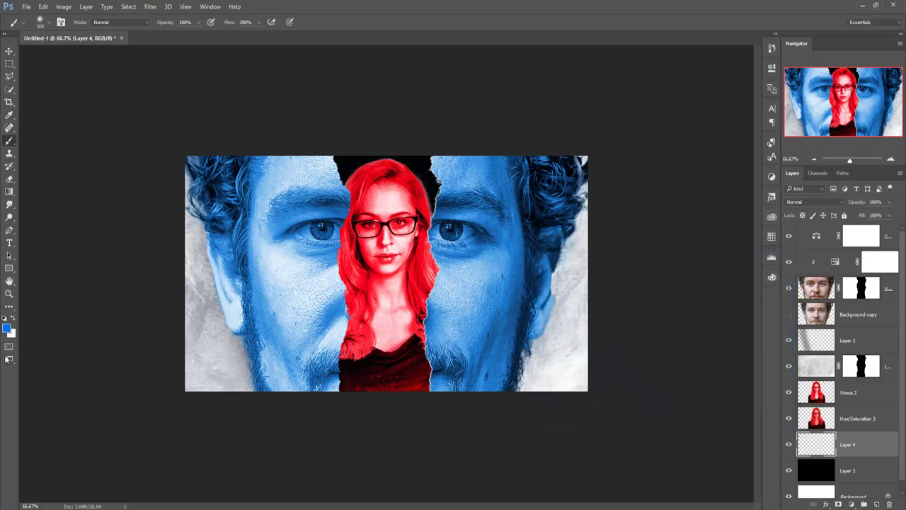
left_click(7, 329)
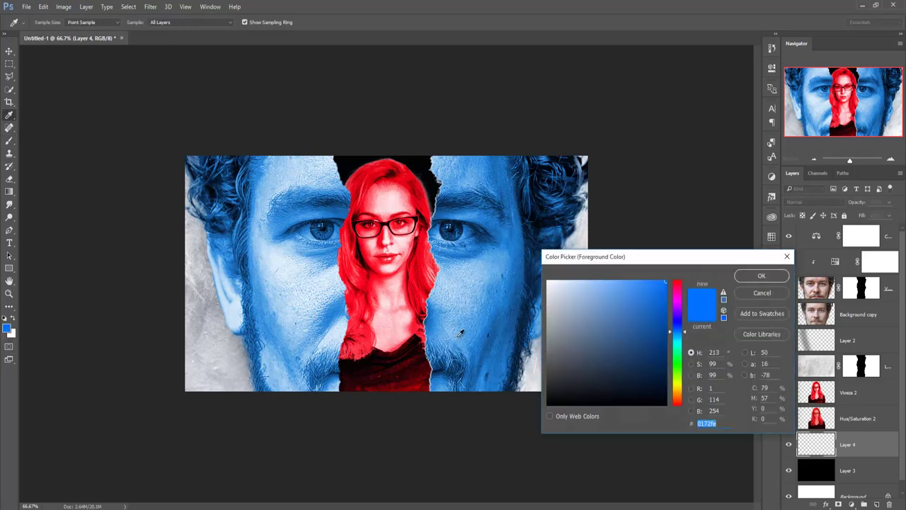
left_click(677, 283)
left_click(761, 276)
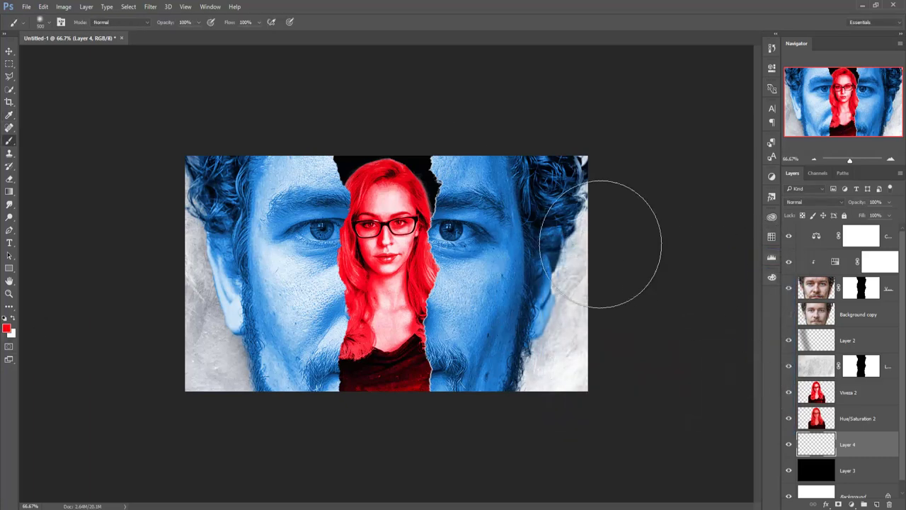
Step: Paint red over the black gap atop the strip on Layer 4 and set its opacity to 66%
left_click_drag(401, 166, 331, 193)
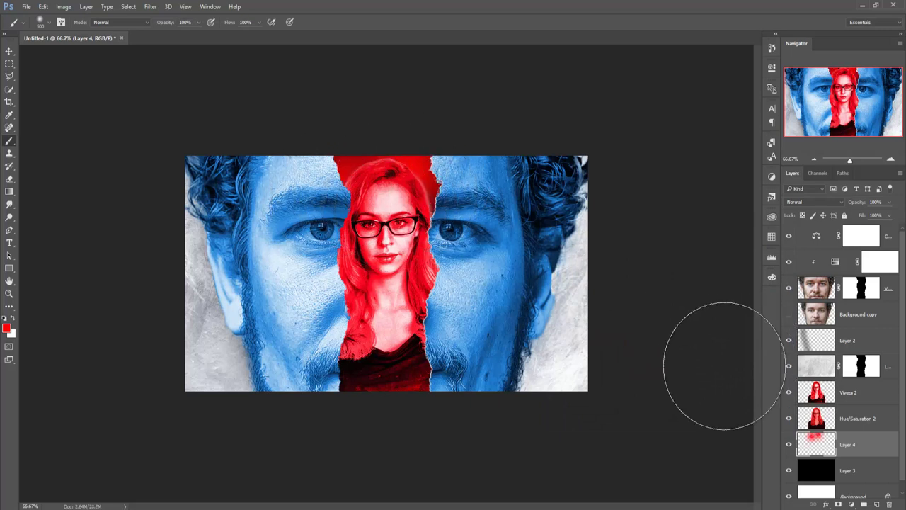
left_click(9, 52)
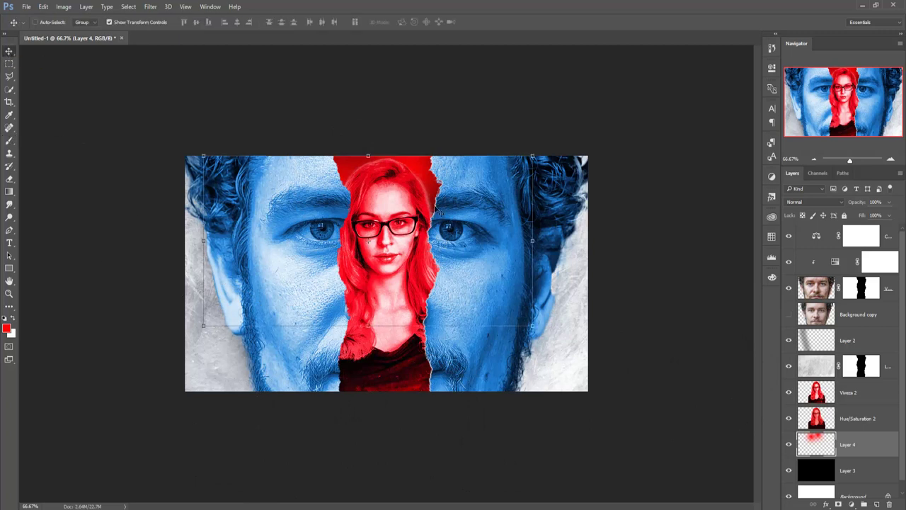
left_click(888, 203)
left_click_drag(890, 215, 877, 216)
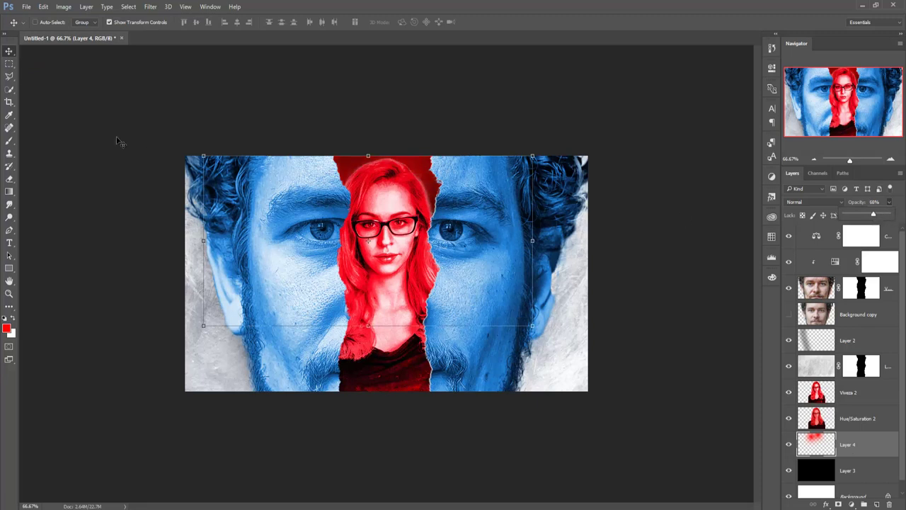
left_click(29, 74)
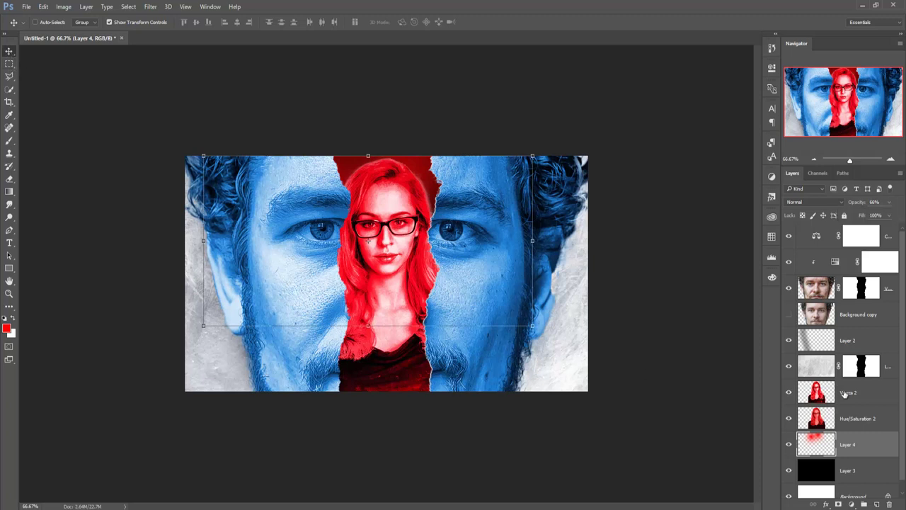
Step: Select the Background copy layer with the Brush tool and review the brush presets
left_click(870, 317)
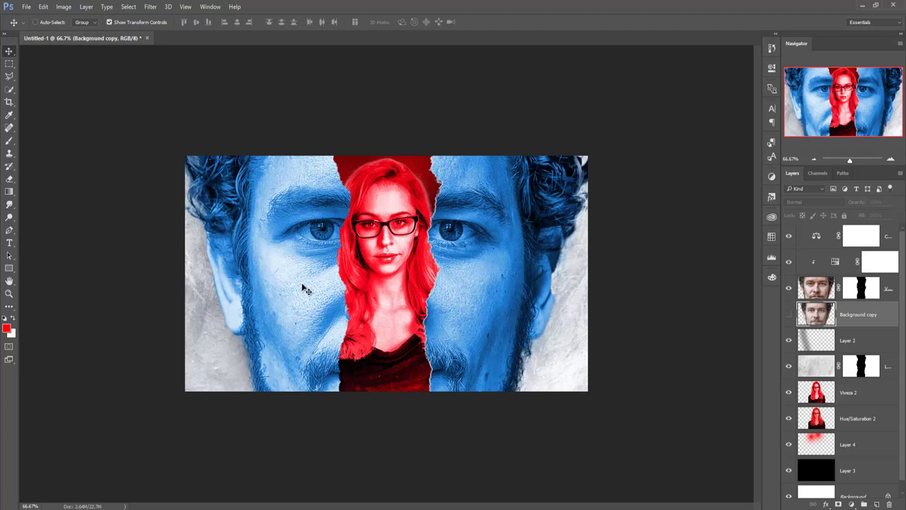
key("b")
left_click(49, 25)
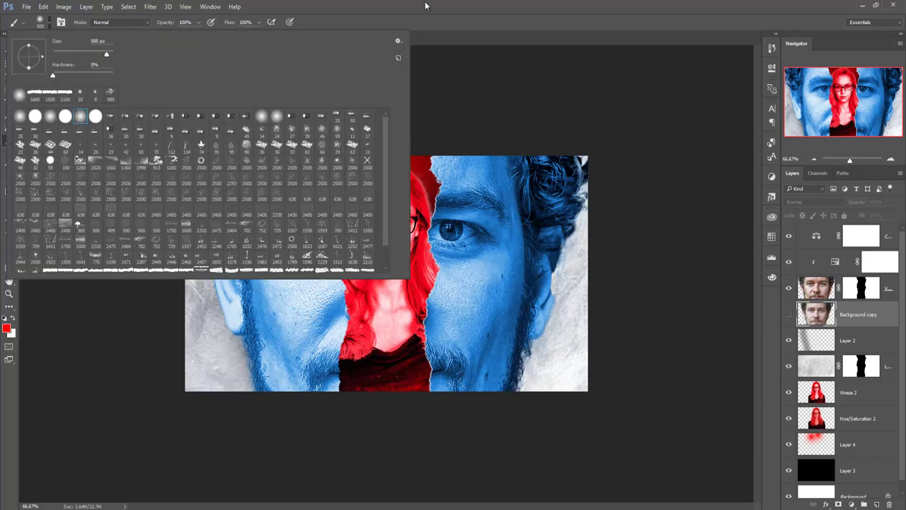
left_click(438, 20)
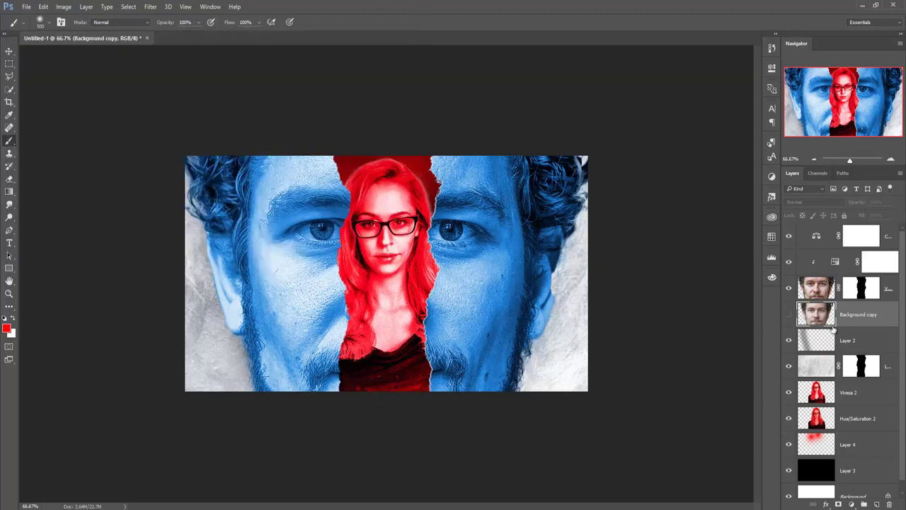
Step: Duplicate the masked Viveza 2 face layer
left_click(885, 292)
right_click(886, 292)
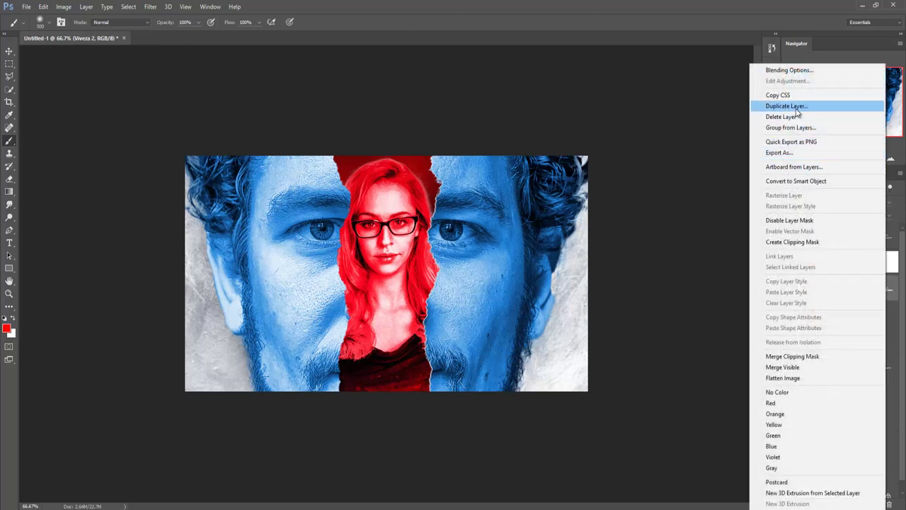
left_click(787, 105)
left_click(535, 158)
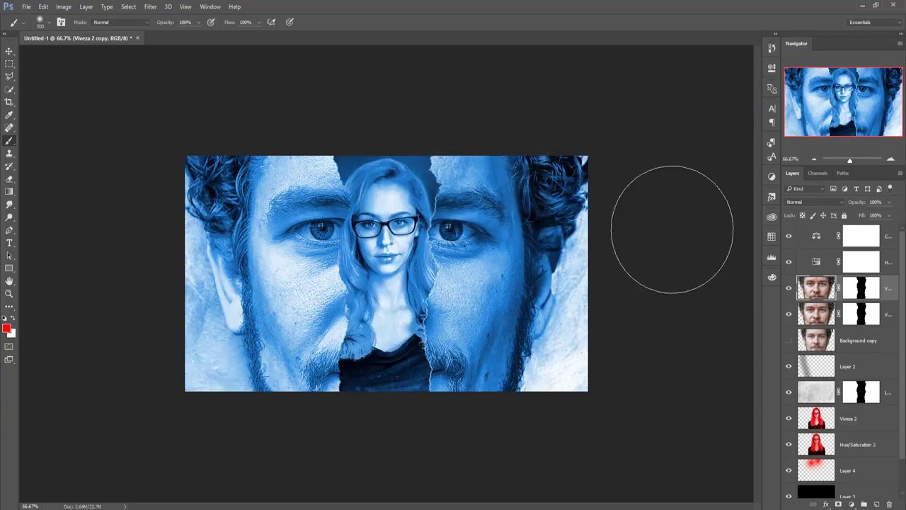
Step: Clip the Hue/Saturation 1 adjustment to the layer below so the blue tint stays on the face
left_click(891, 265)
right_click(891, 265)
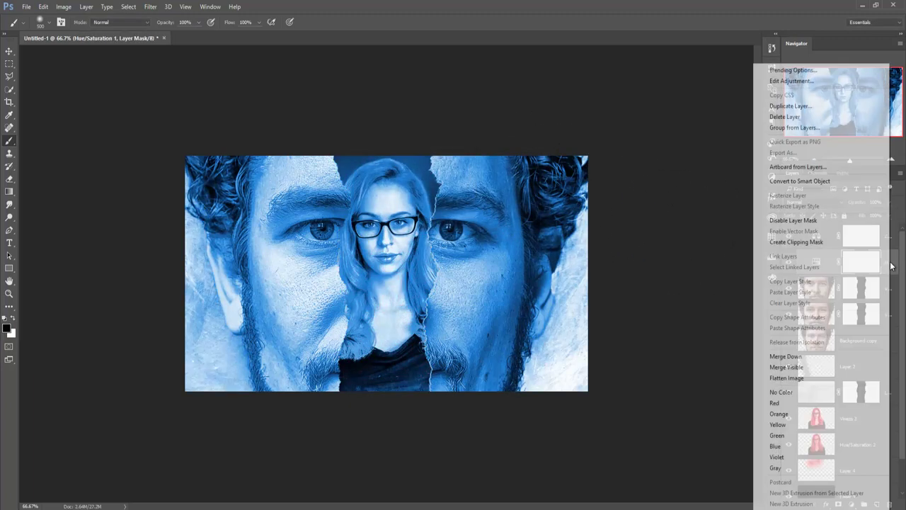
left_click(830, 243)
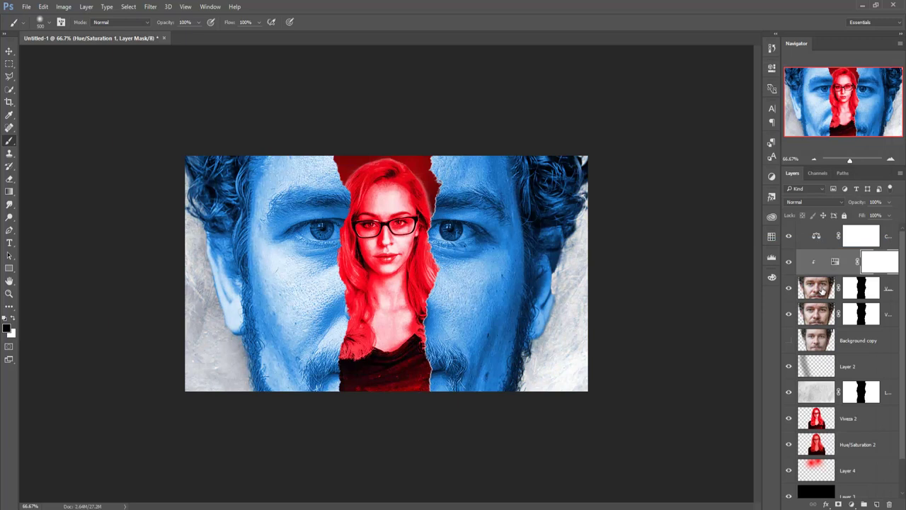
left_click(822, 290)
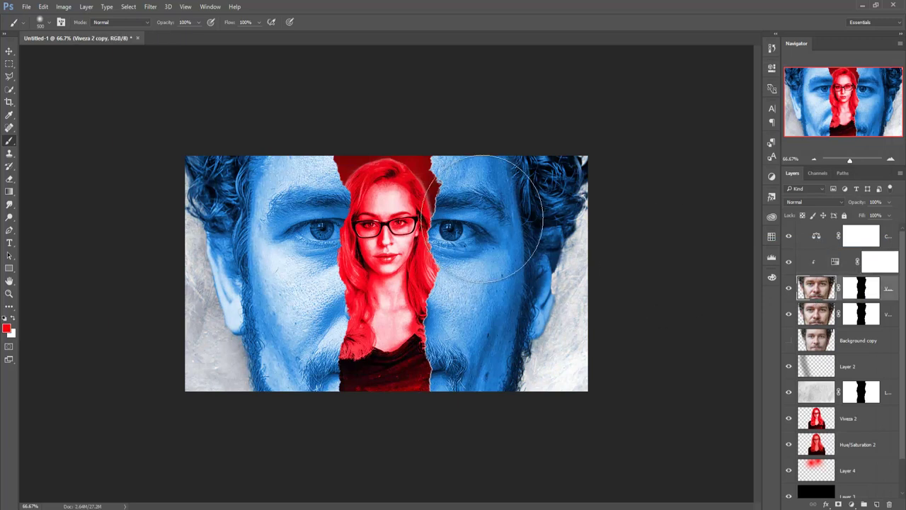
Step: Narrow the duplicate face layer slightly from its left edge
left_click(9, 53)
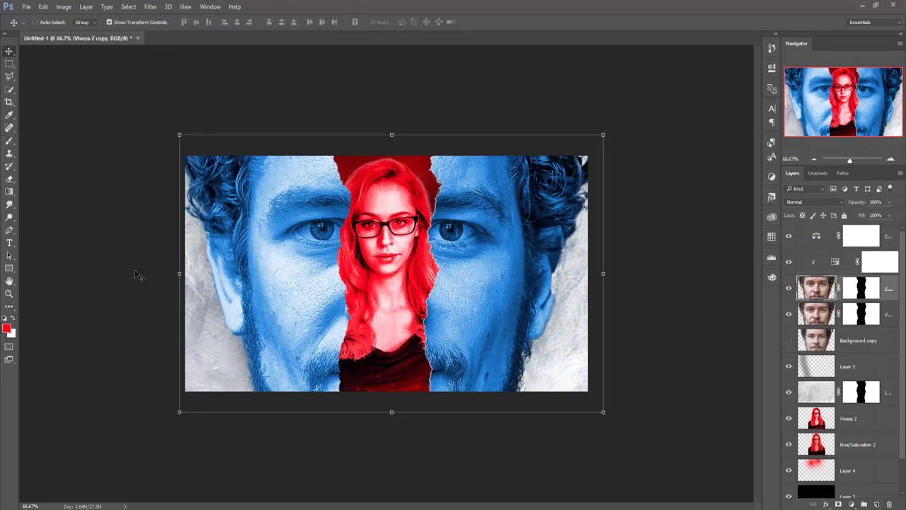
left_click(179, 274)
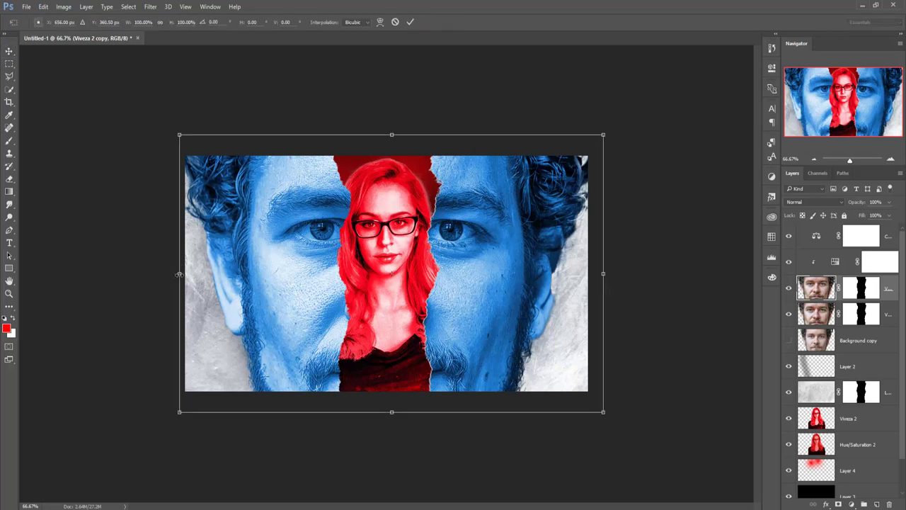
left_click_drag(180, 274, 180, 274)
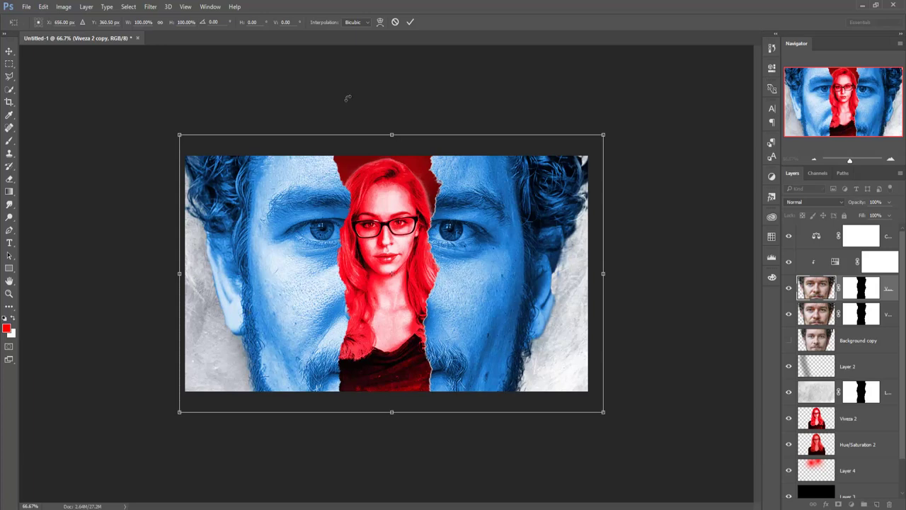
left_click(410, 22)
Step: Narrow the lower Viveza 2 face layer from both sides to about 98% width
left_click(861, 314)
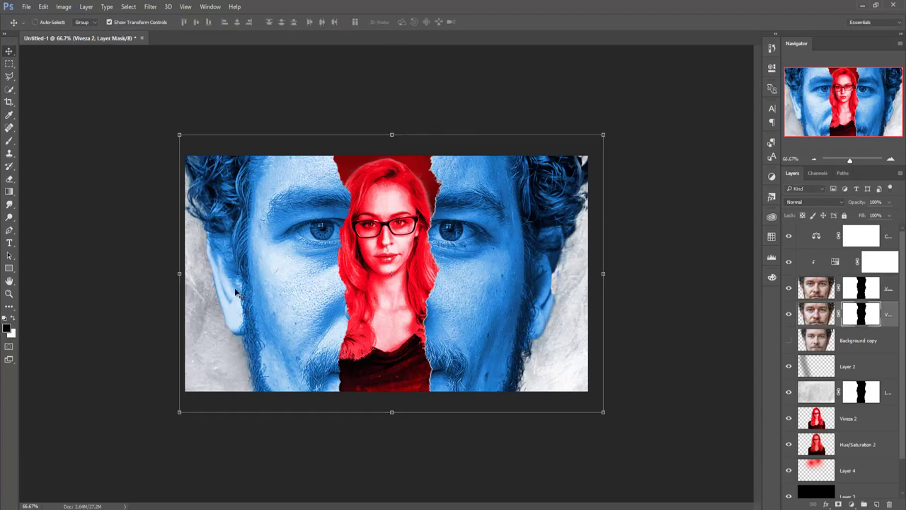
key("ctrl+plus")
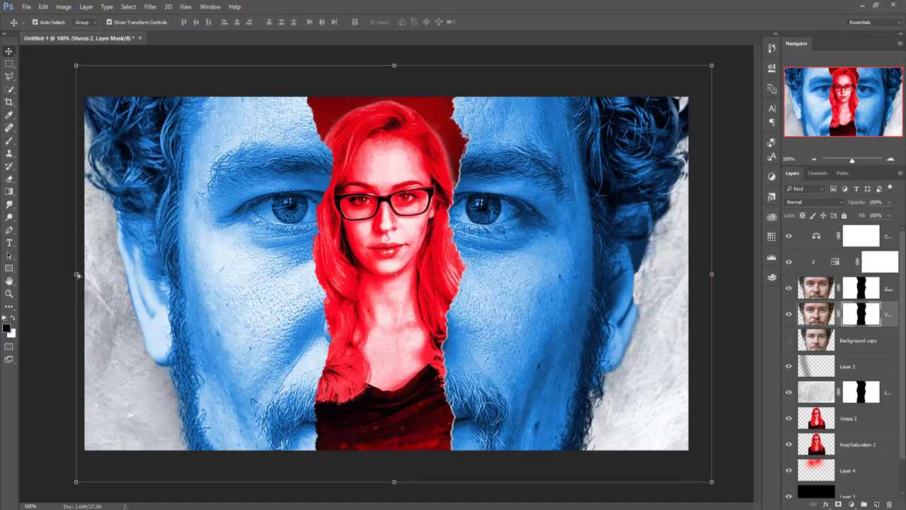
left_click(77, 275)
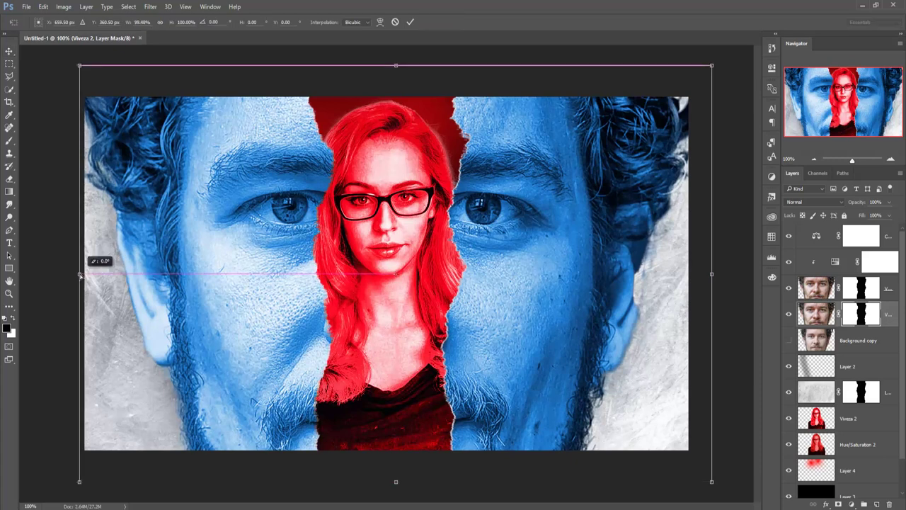
left_click_drag(77, 276, 81, 275)
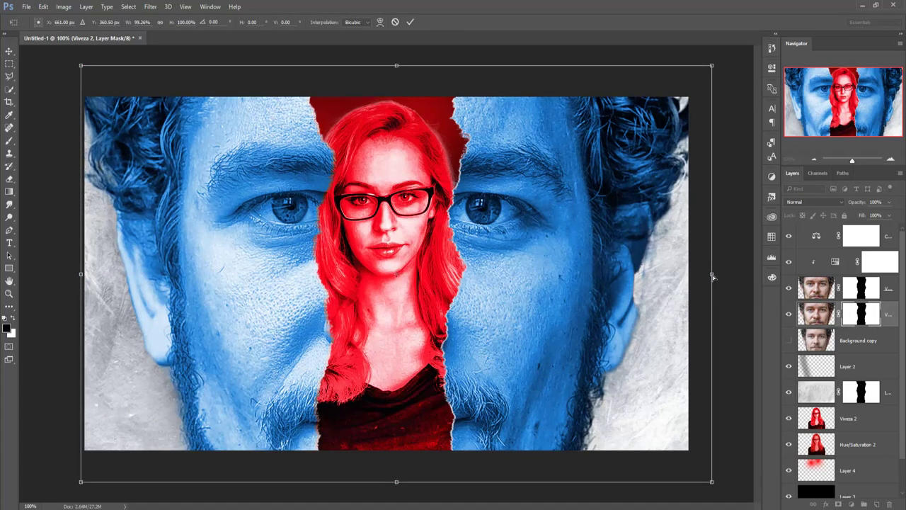
left_click_drag(712, 277, 706, 278)
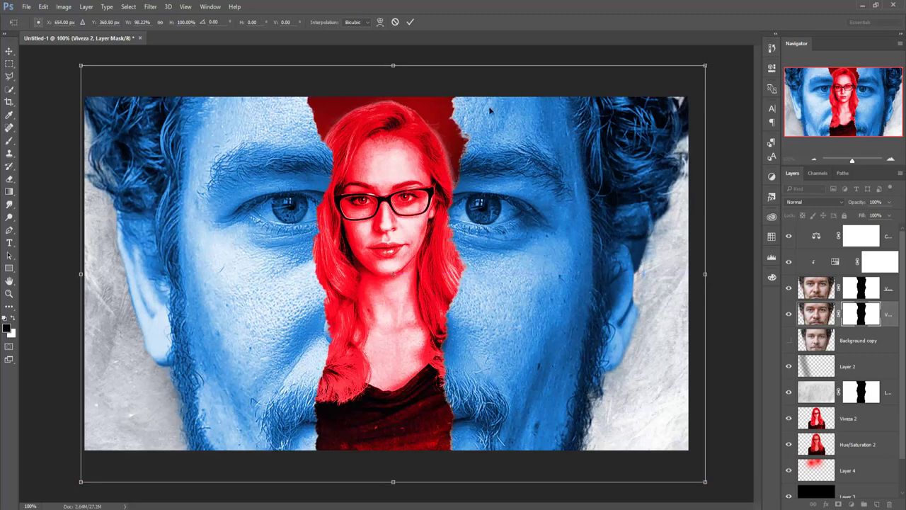
left_click(410, 22)
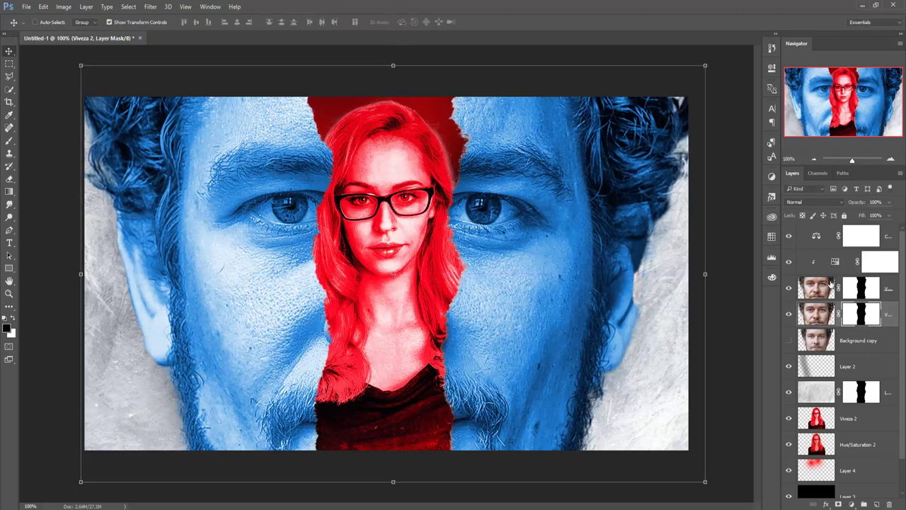
Step: Give the face layer copy a black Color Overlay effect
left_click(826, 504)
left_click(855, 455)
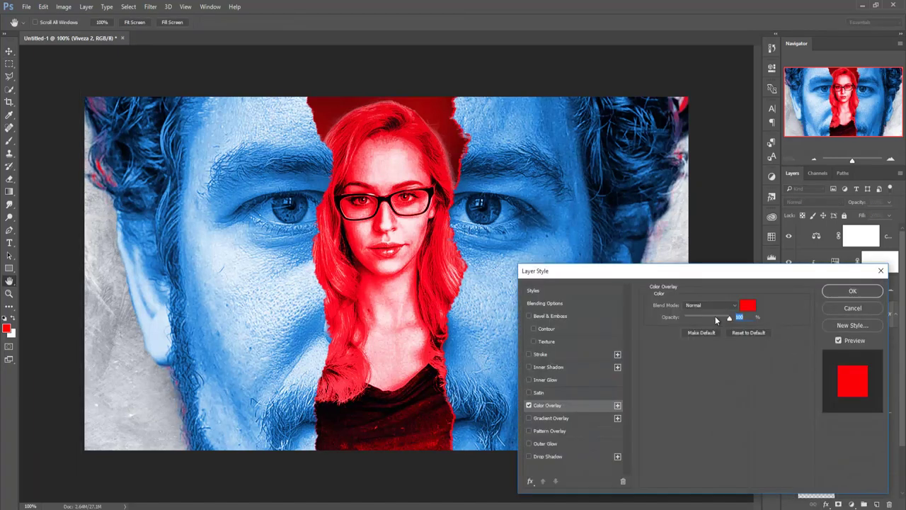
left_click(740, 306)
left_click(549, 403)
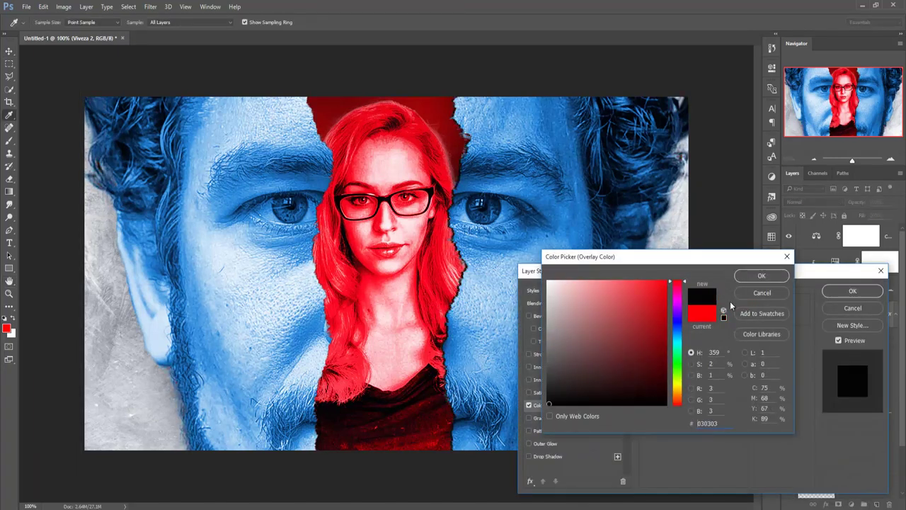
left_click(752, 278)
left_click(863, 291)
Step: Narrow the black-overlaid layer from both sides to about 96%, leaving thin black torn edges
key("ctrl+t")
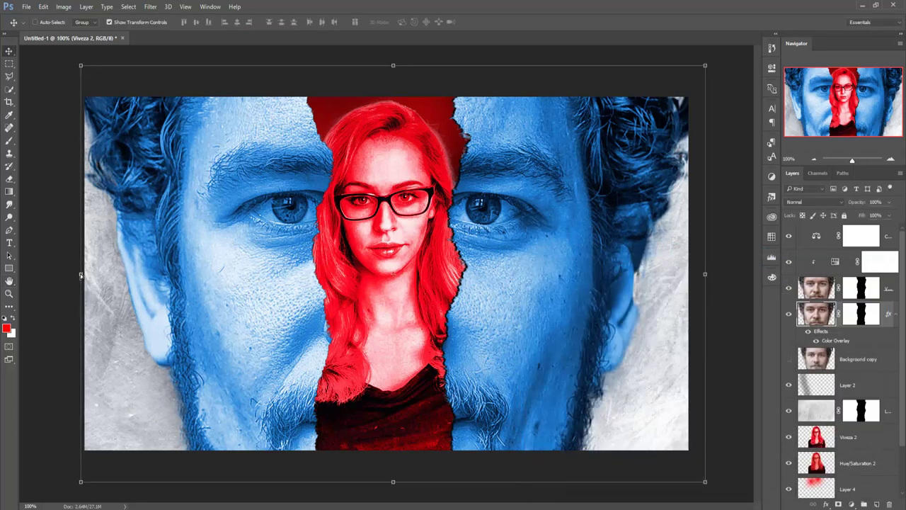
left_click_drag(81, 276, 86, 276)
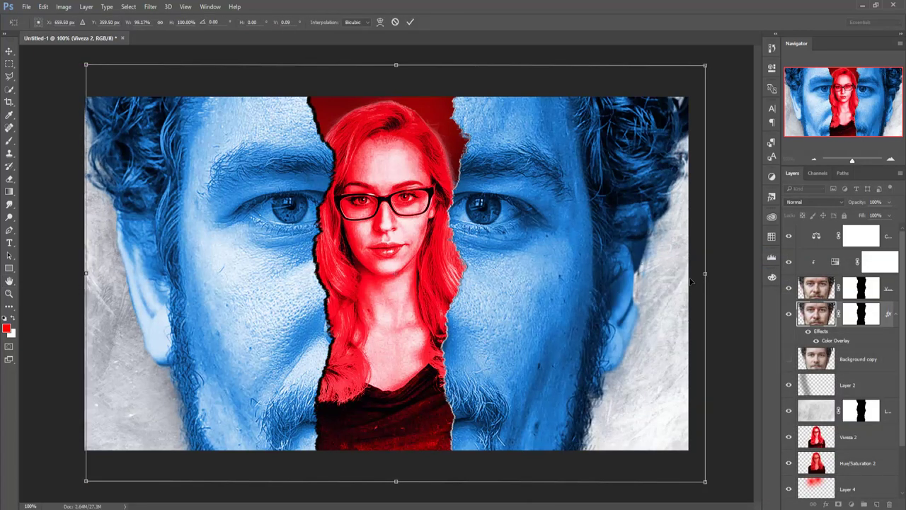
left_click_drag(705, 275, 701, 275)
left_click_drag(86, 273, 89, 272)
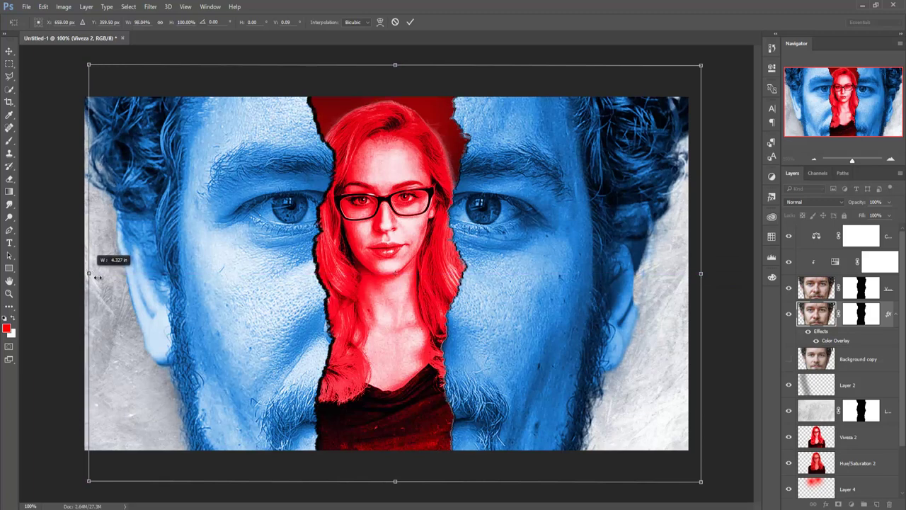
left_click_drag(699, 274, 697, 274)
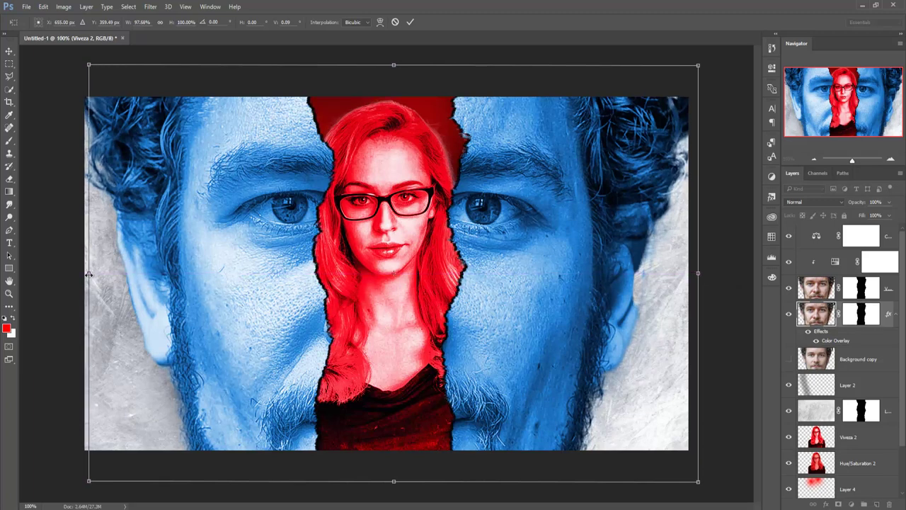
left_click_drag(89, 273, 95, 275)
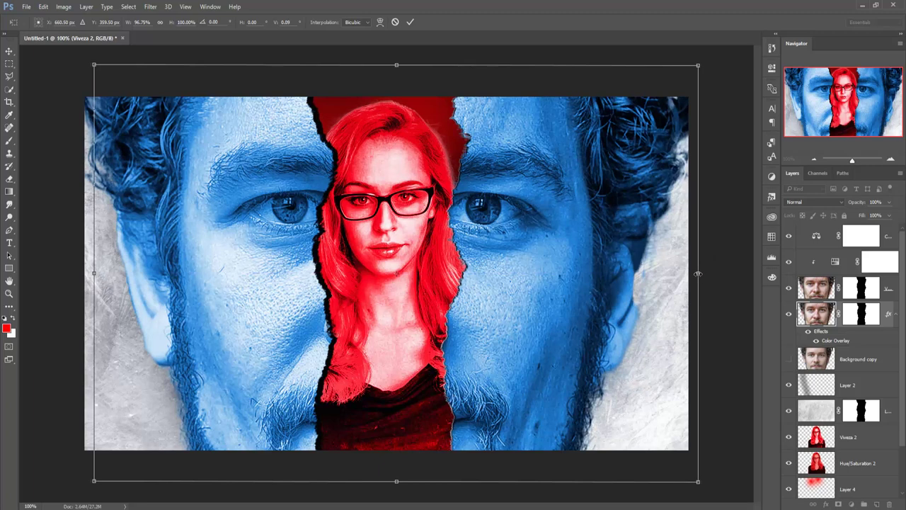
left_click_drag(698, 274, 695, 273)
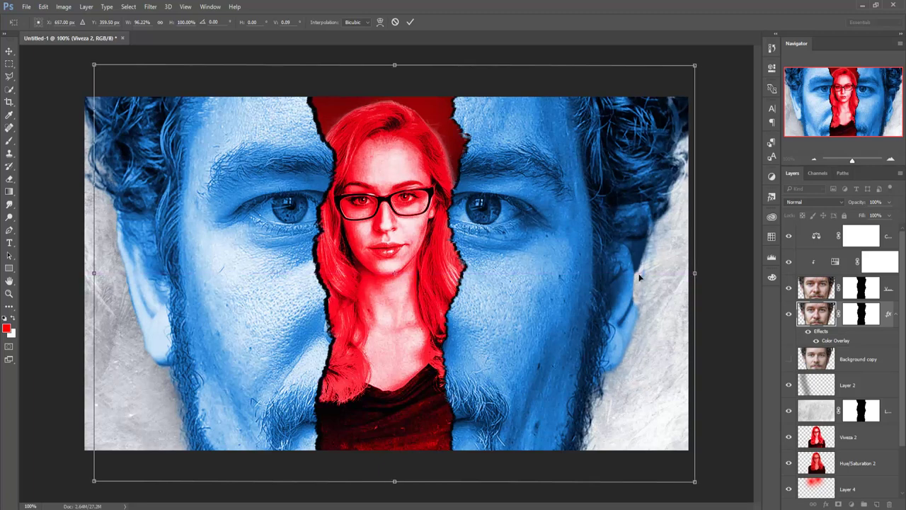
left_click(408, 21)
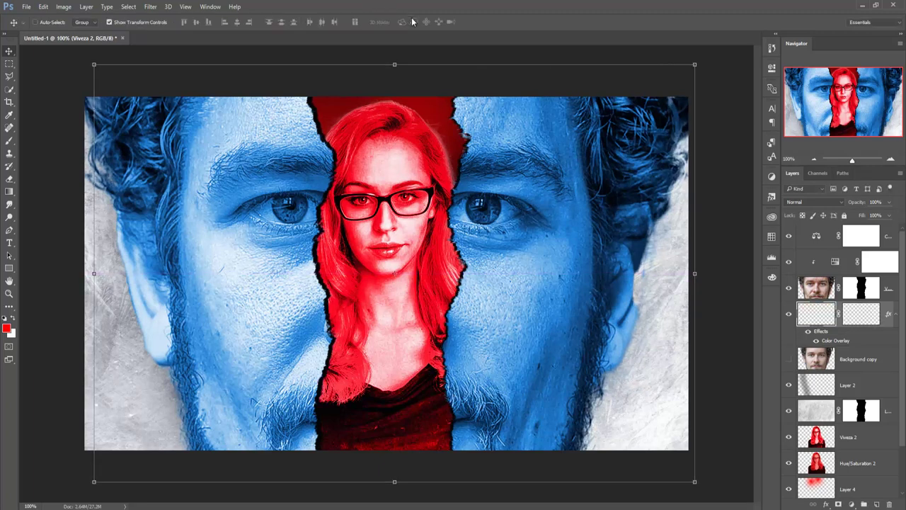
Step: Type a widely spaced 'FACE OFF' title above Color Balance 1 in the image's lower middle
left_click(860, 235)
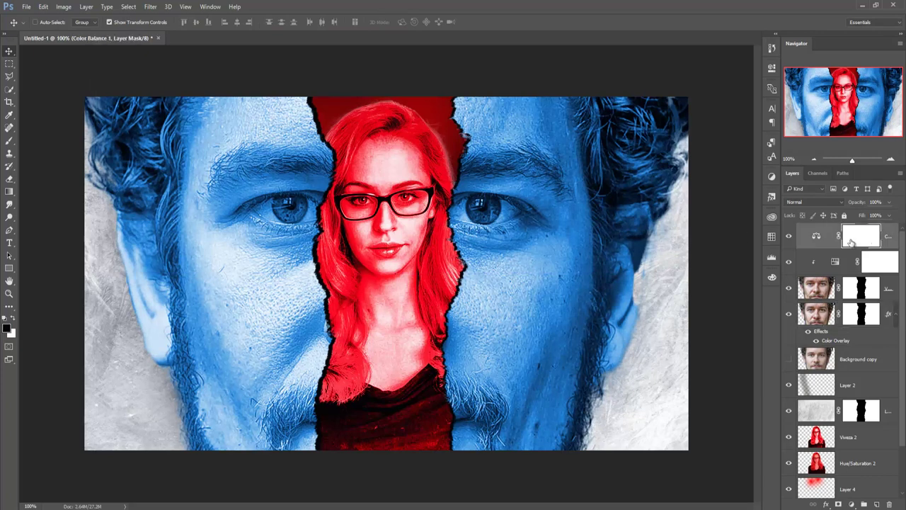
left_click(9, 243)
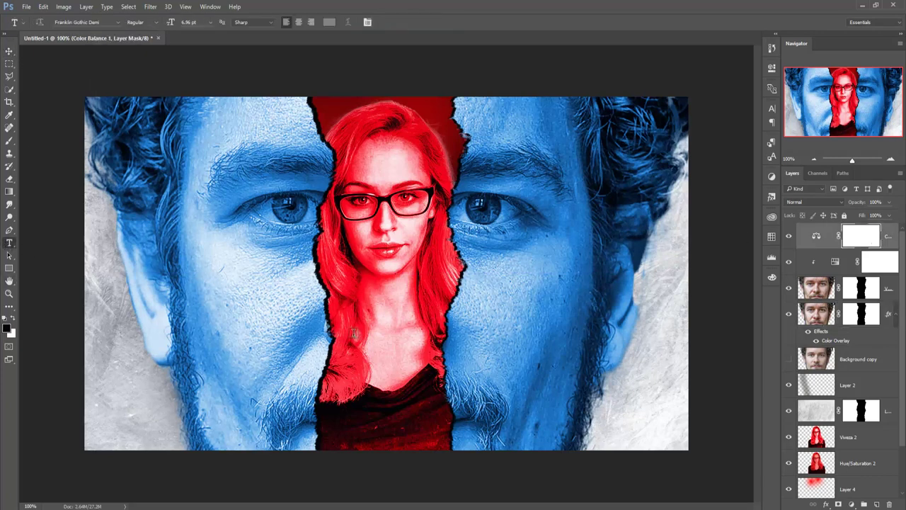
left_click(301, 382)
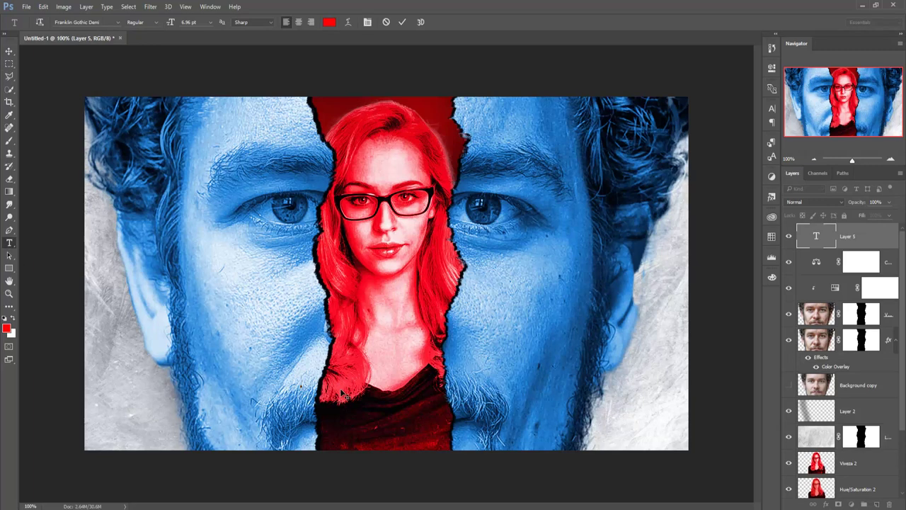
type("F")
type("A")
type("CE  O")
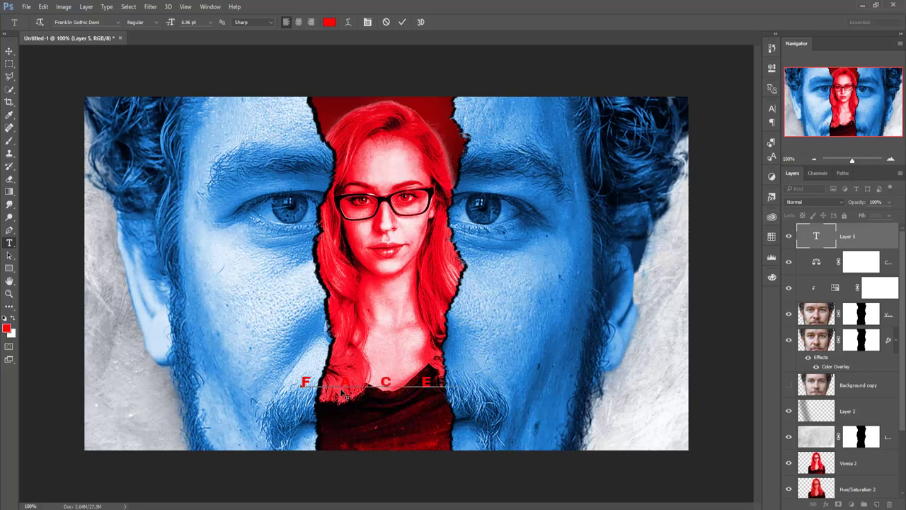
type("FF")
key("BackSpace")
key("BackSpace")
key("BackSpace")
key("BackSpace")
key("BackSpace")
type("FF")
left_click(401, 23)
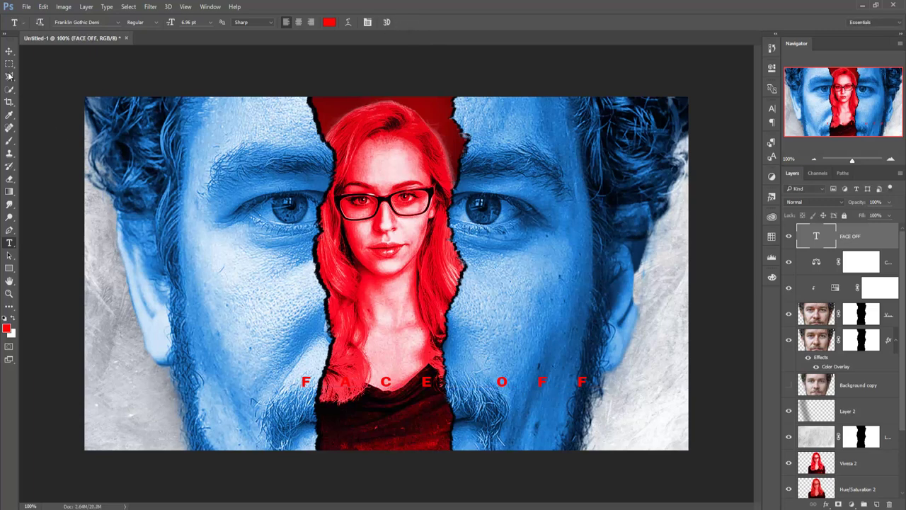
Step: Scale the FACE OFF title to about 112% width and 194% height, placing it lower across both face halves
left_click(10, 51)
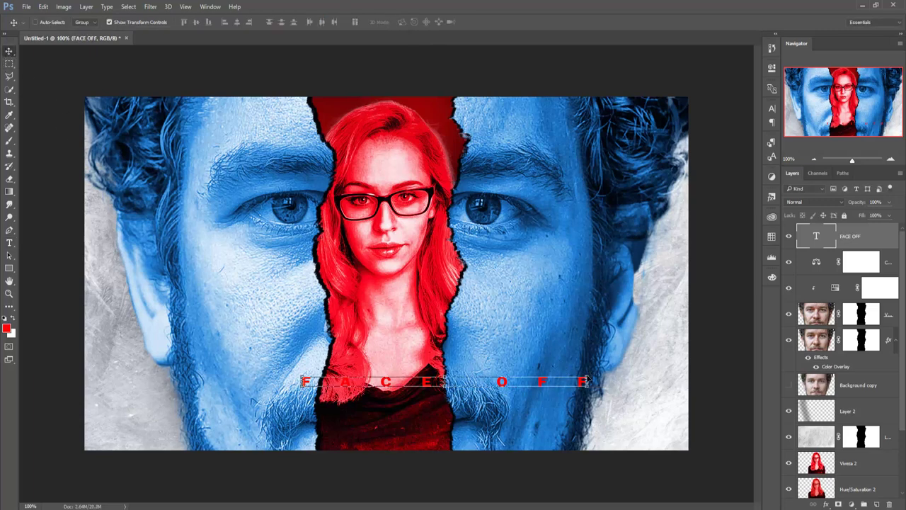
key("ctrl+t")
left_click_drag(618, 369, 651, 357)
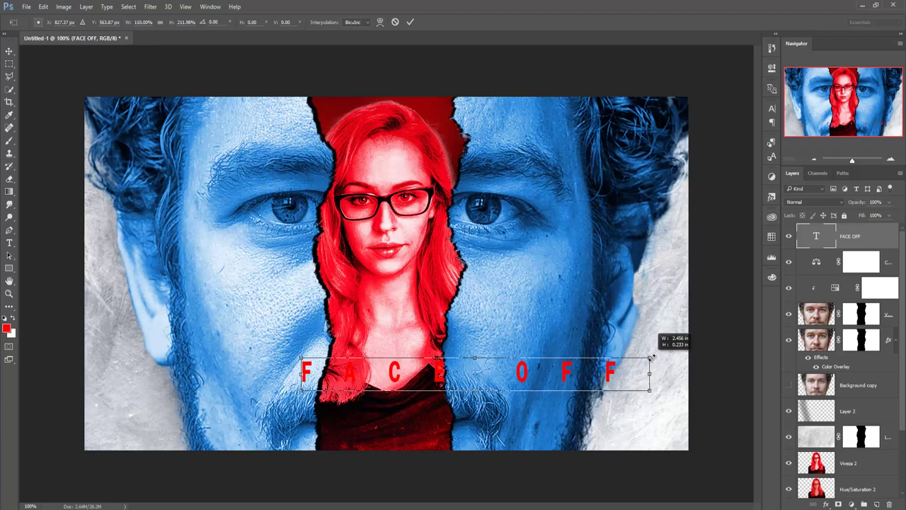
left_click(410, 22)
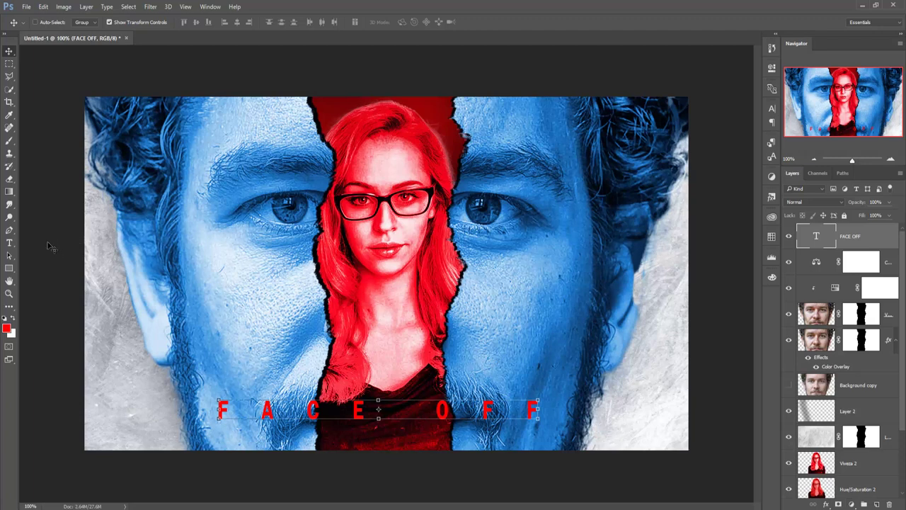
left_click(8, 244)
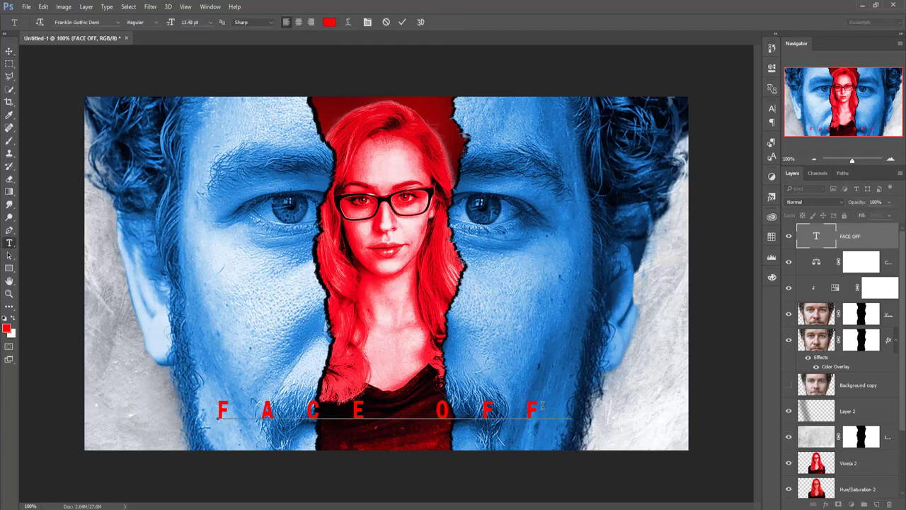
Step: Recolor the FACE OFF title white (#fcfcfc), commit it, and duplicate its text layer with Ctrl+J
left_click_drag(523, 410, 205, 407)
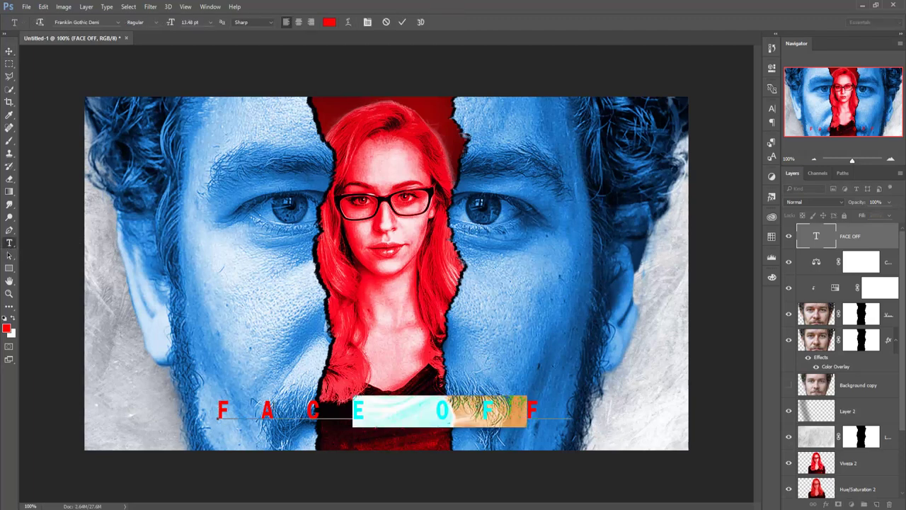
left_click(545, 409)
left_click_drag(572, 411, 216, 410)
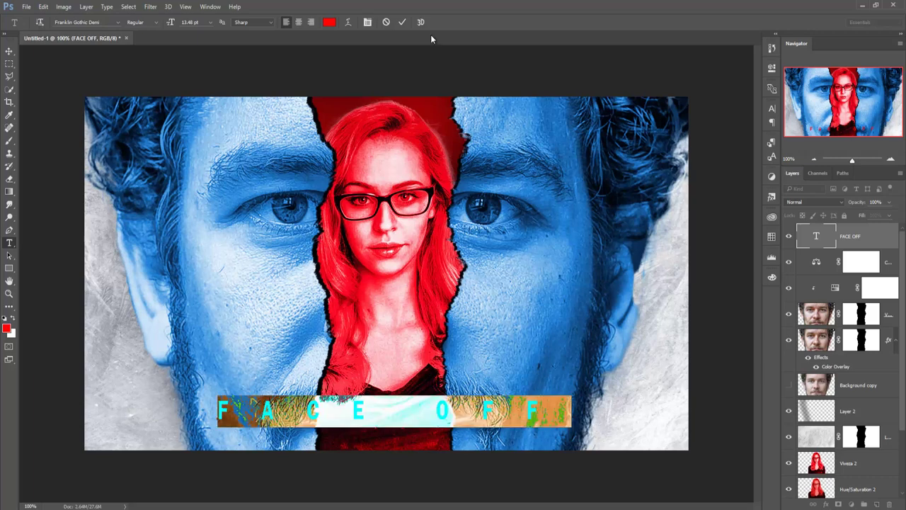
left_click(329, 22)
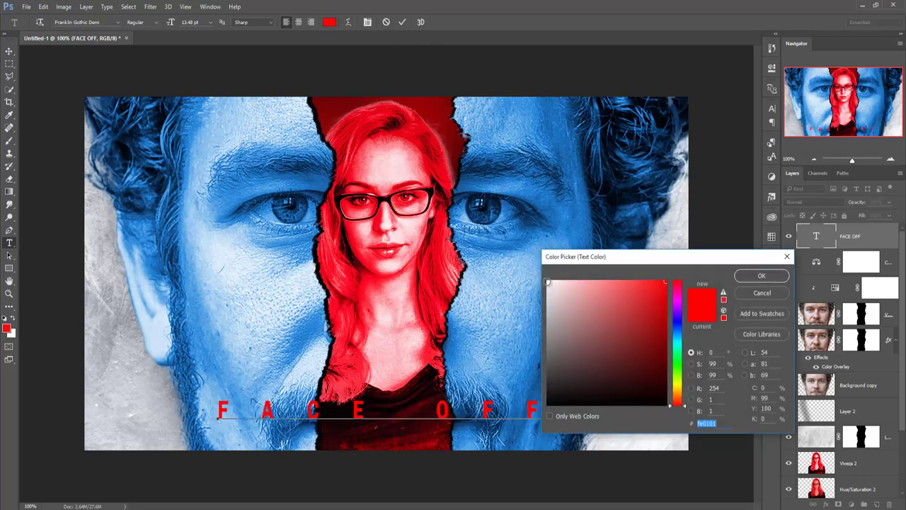
left_click(547, 282)
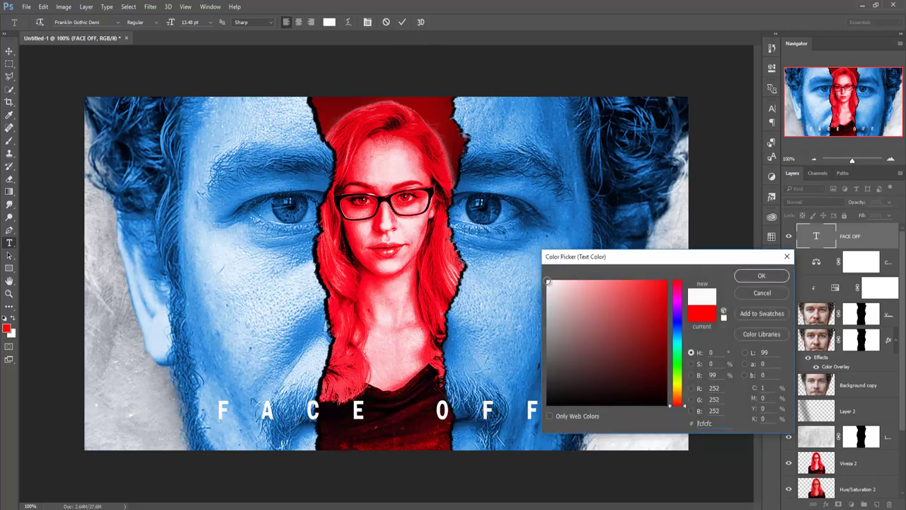
left_click(756, 277)
left_click(400, 22)
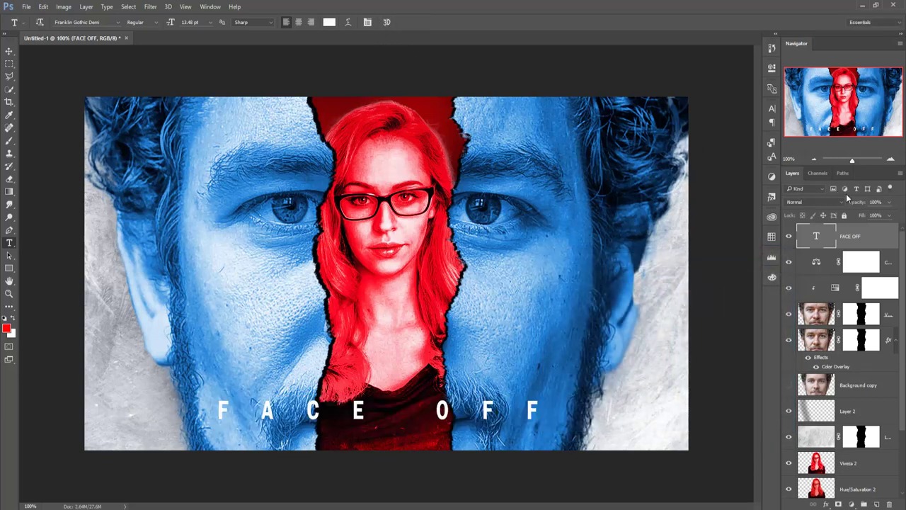
key("ctrl+j")
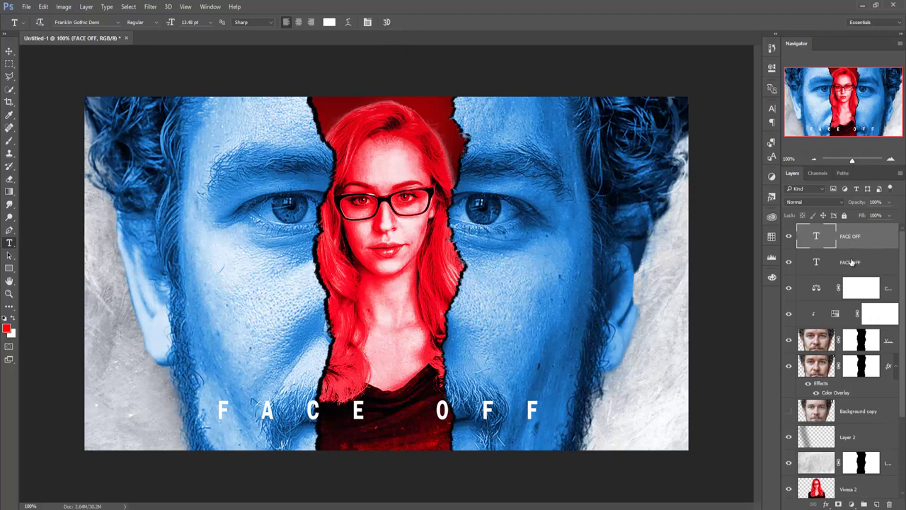
Step: Nudge the FACE OFF title slightly and delete the duplicate title layer
left_click(852, 262)
left_click(852, 241)
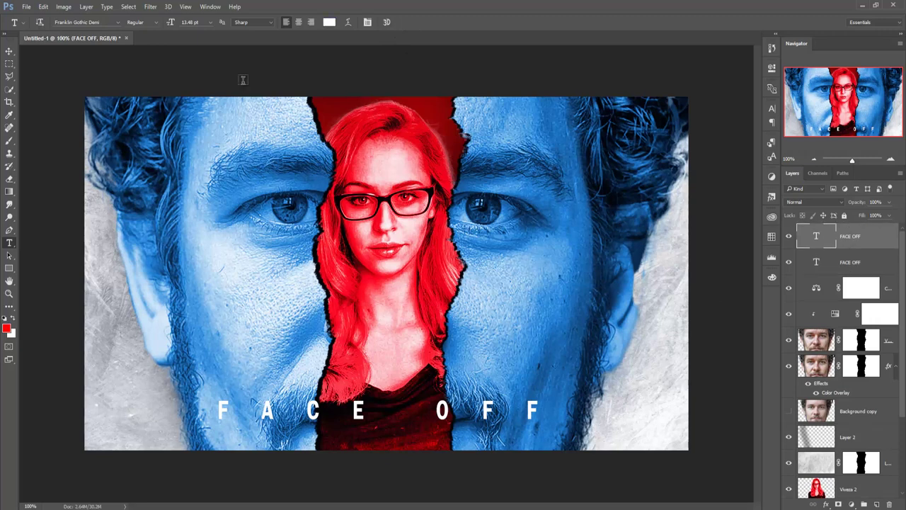
left_click(9, 51)
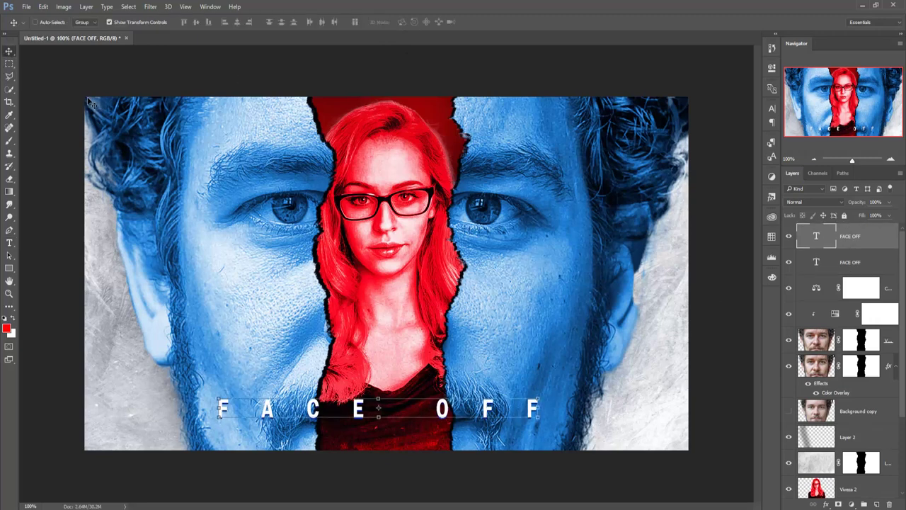
key("Right")
key("Right")
key("Right")
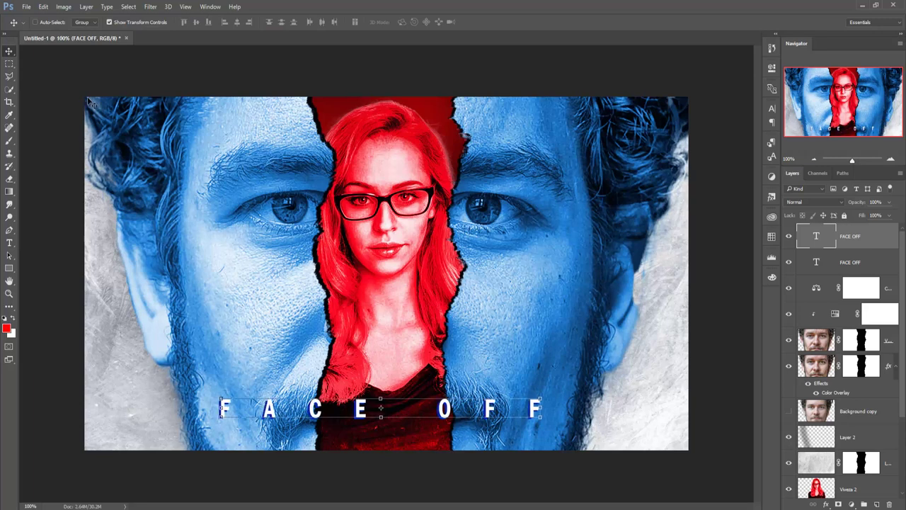
key("Right")
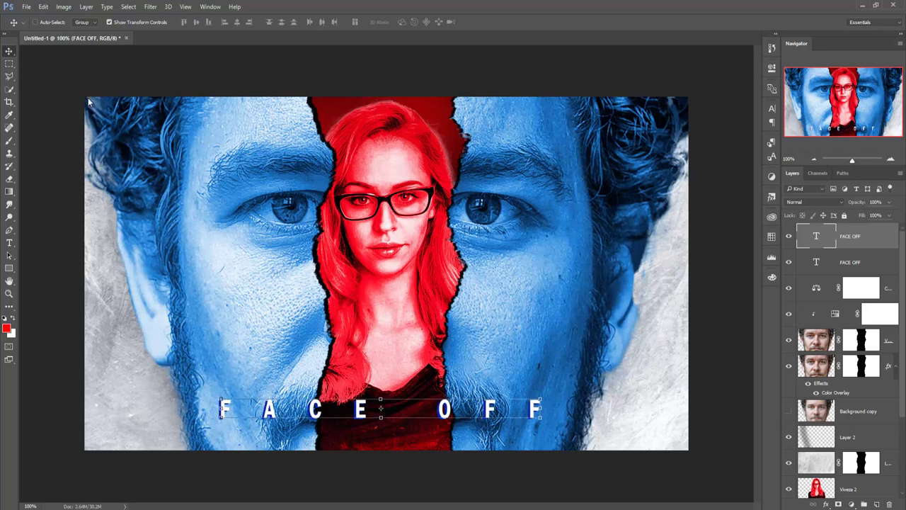
key("Left")
key("Left")
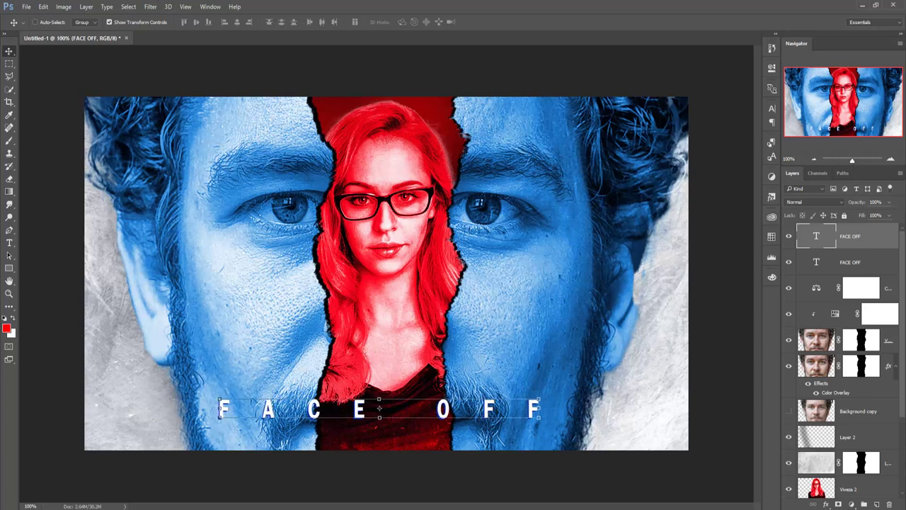
left_click(851, 262)
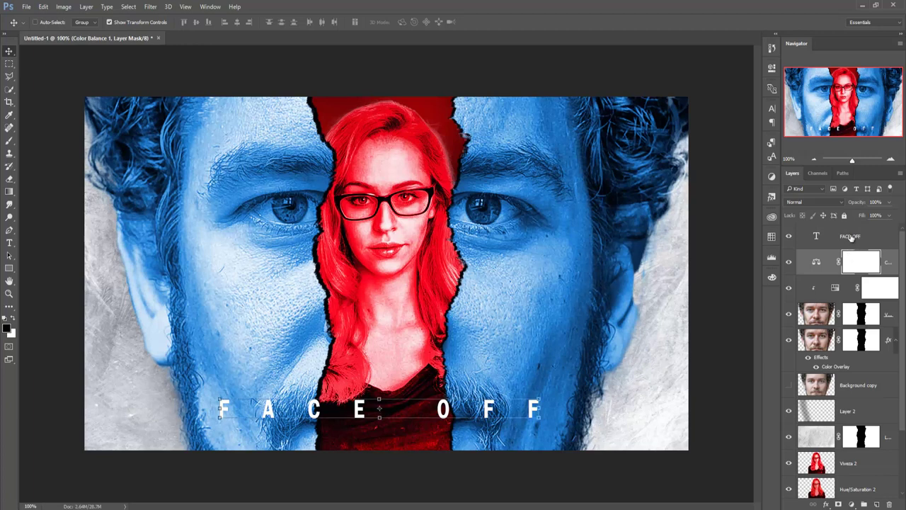
key("Delete")
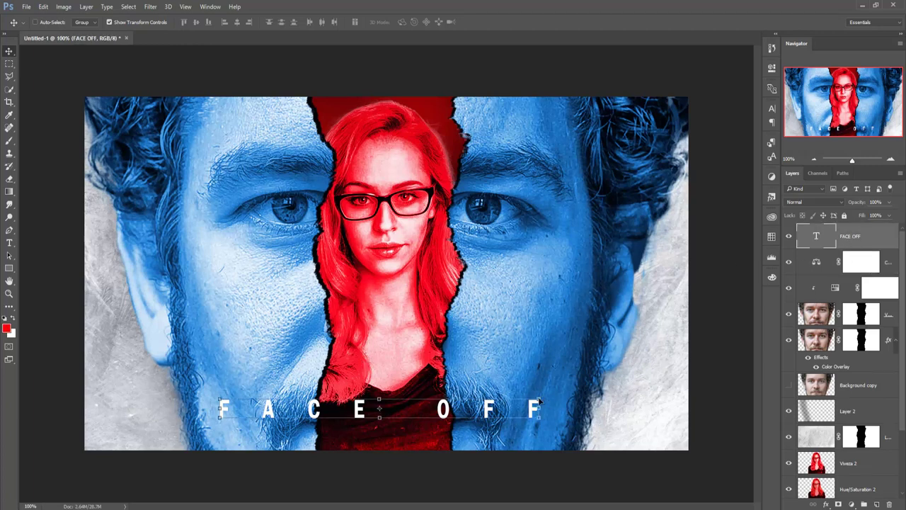
Step: Scale FACE OFF to about 119% width and 153% height, positioned higher across the faces
mouse_move(539, 402)
left_mouse_down()
mouse_move(581, 371)
mouse_move(649, 347)
left_mouse_up()
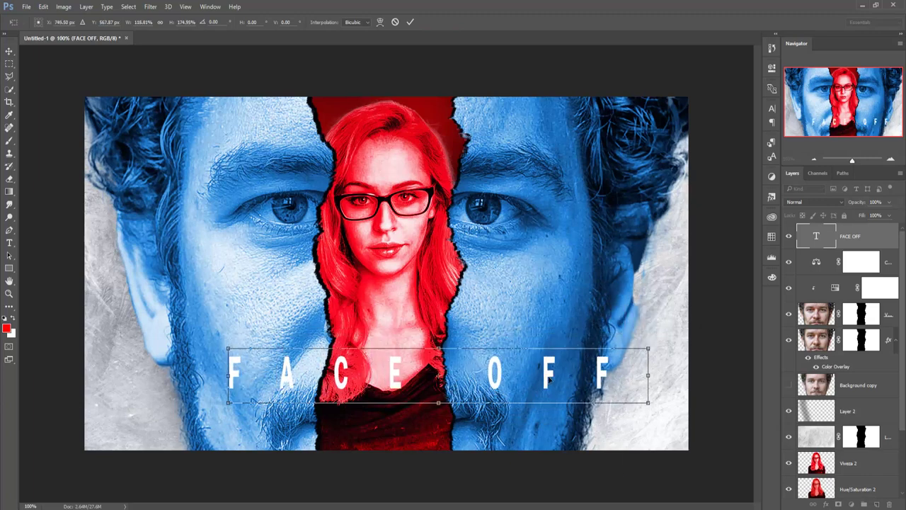
mouse_move(555, 359)
left_mouse_down()
mouse_move(497, 388)
mouse_move(494, 409)
mouse_move(509, 402)
left_mouse_up()
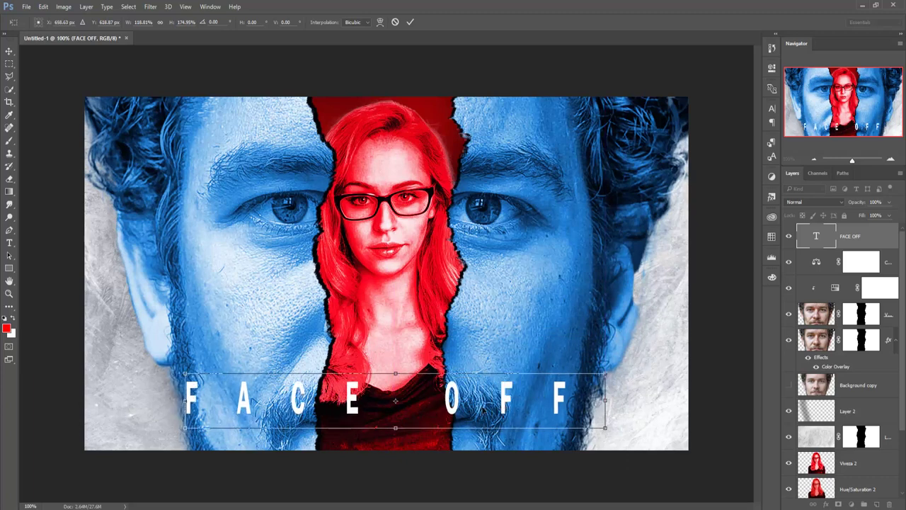
left_click_drag(396, 429, 395, 424)
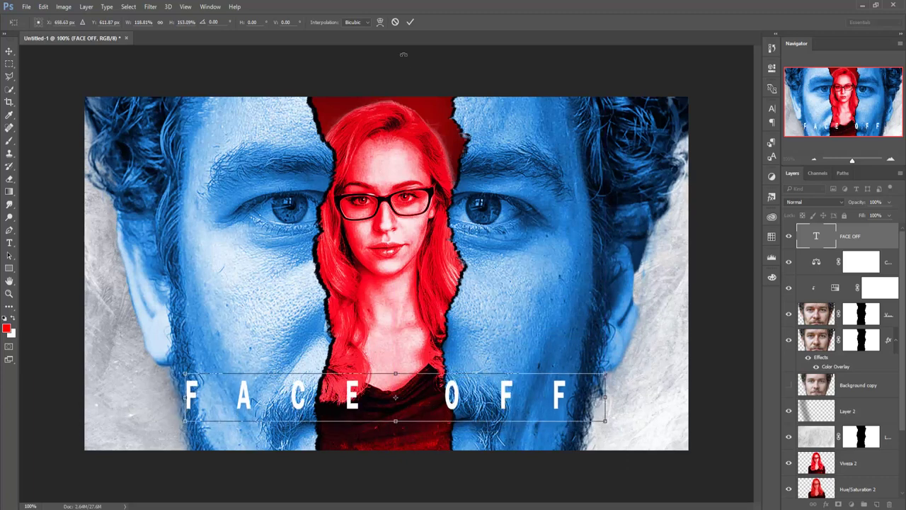
left_click(410, 22)
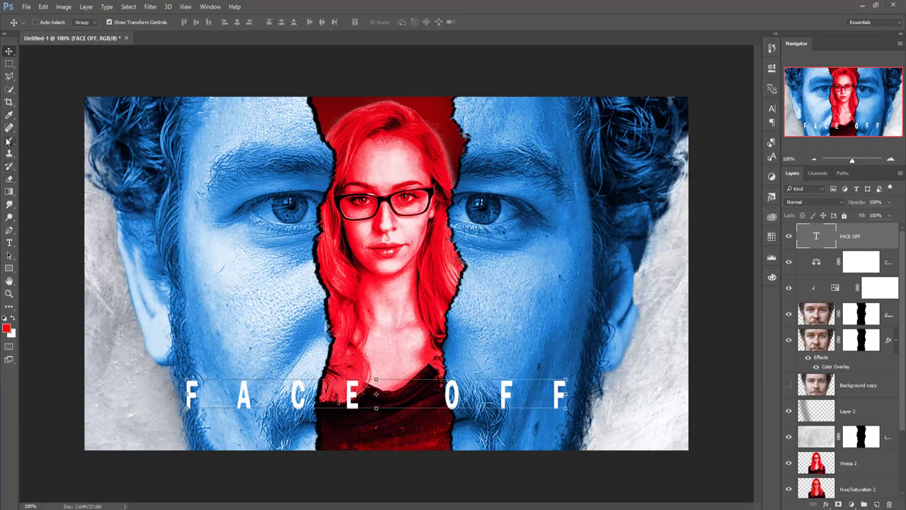
Step: Select all the FACE OFF letters and change their font to Franklin Gothic Heavy
left_click(9, 243)
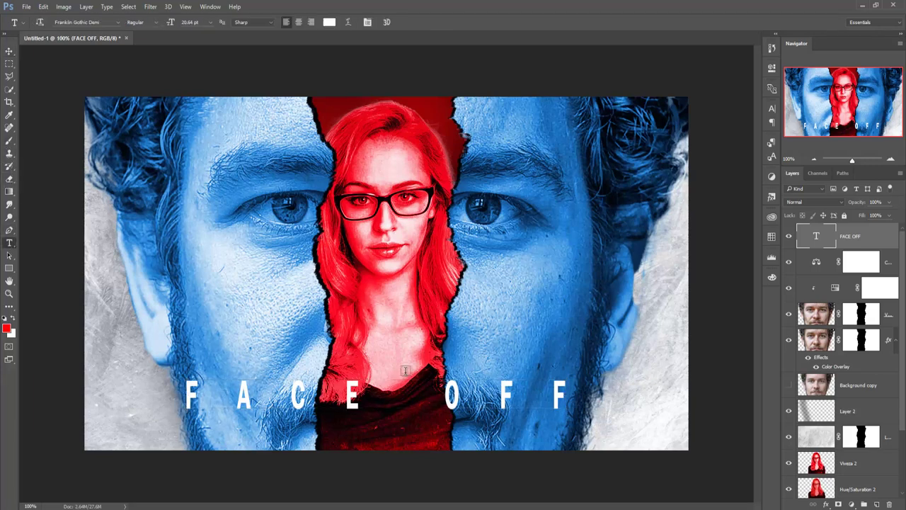
left_click_drag(557, 396, 184, 398)
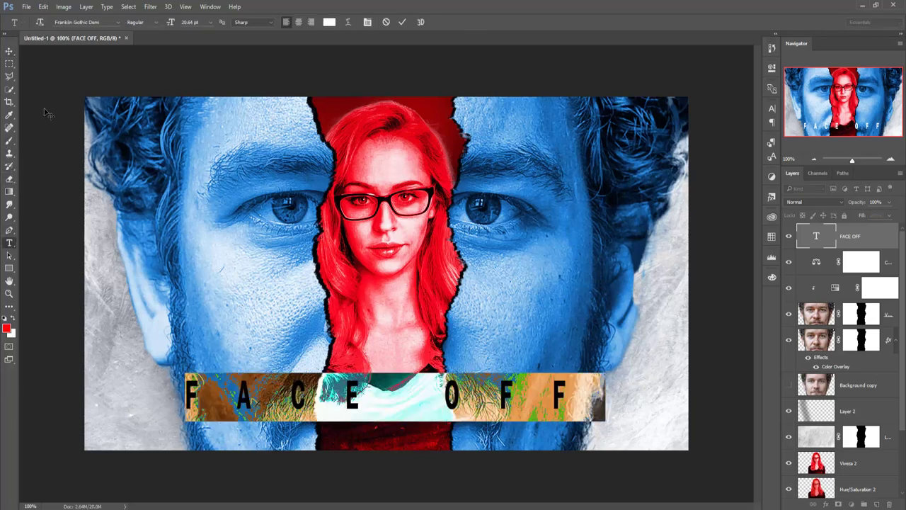
left_click(87, 22)
key("Down")
key("Down")
key("Down")
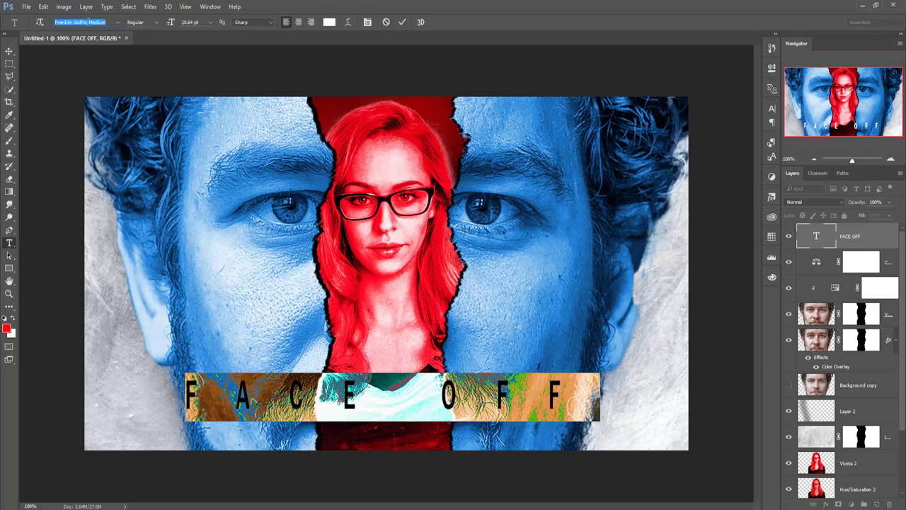
Step: Preview other typefaces on the title, return to Franklin Gothic Heavy, and commit
key("Down")
key("Down")
key("Down")
key("Down")
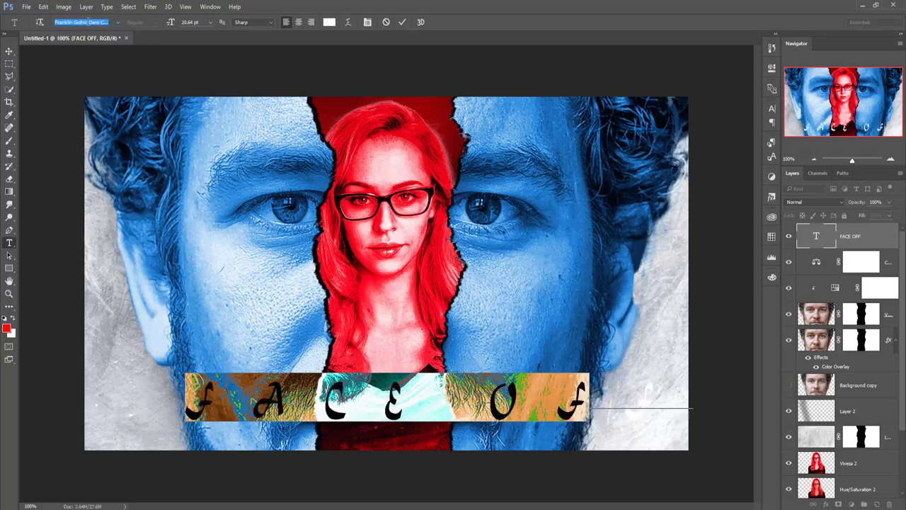
key("Down")
key("Down")
key("Down")
key("Down")
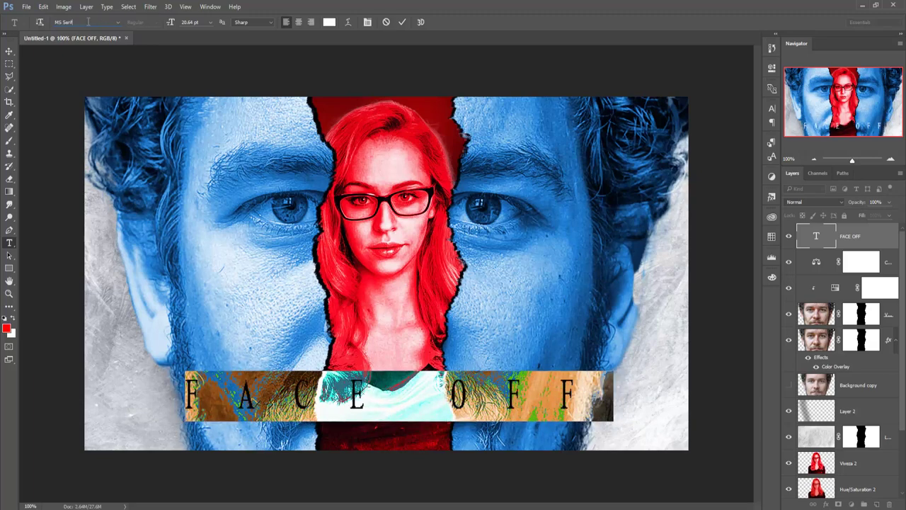
key("Down")
key("Down")
key("Down")
key("Down")
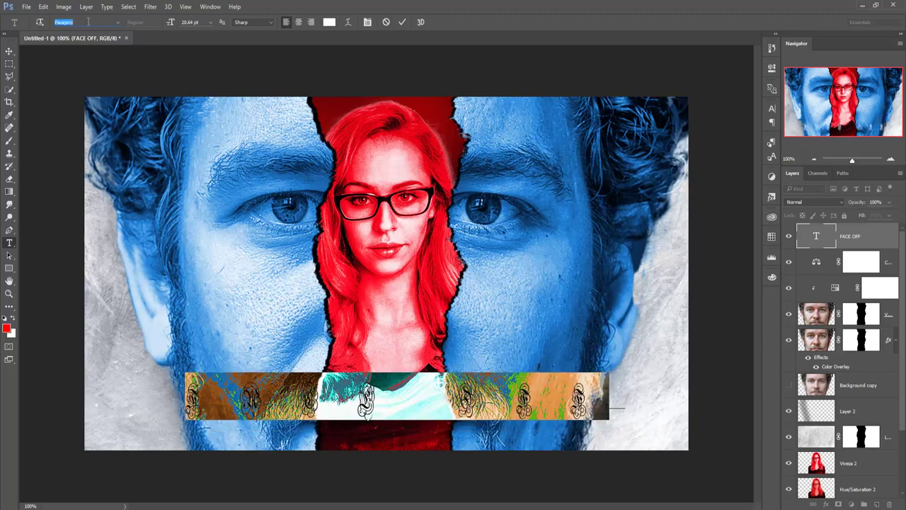
key("Down")
key("Down")
key("Down")
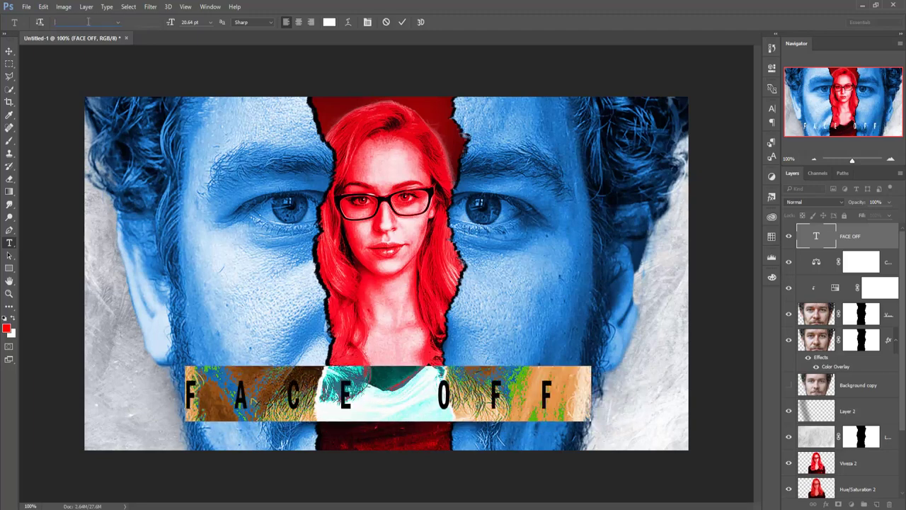
key("Down")
key("Down")
key("Down")
key("Down")
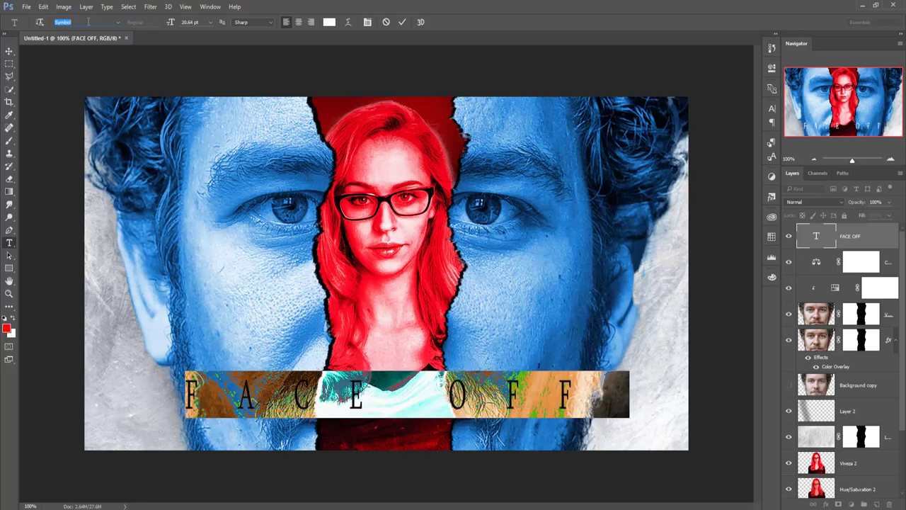
key("Down")
key("Down")
key("Down")
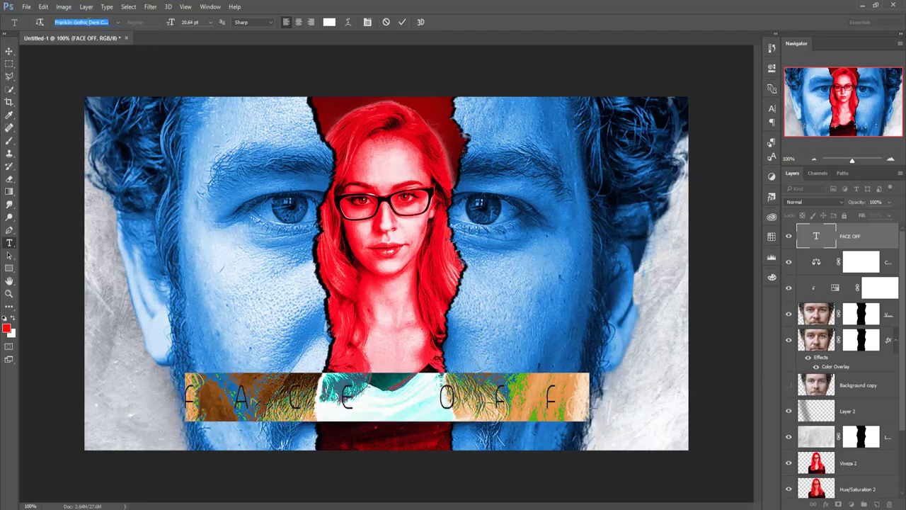
key("Down")
key("Down")
key("Down")
key("Down")
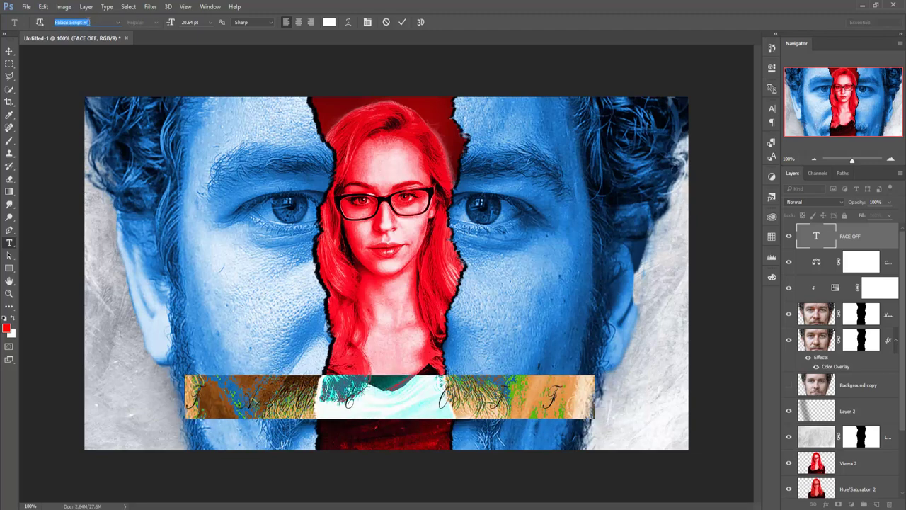
key("Down")
key("Down")
key("Down")
key("Down")
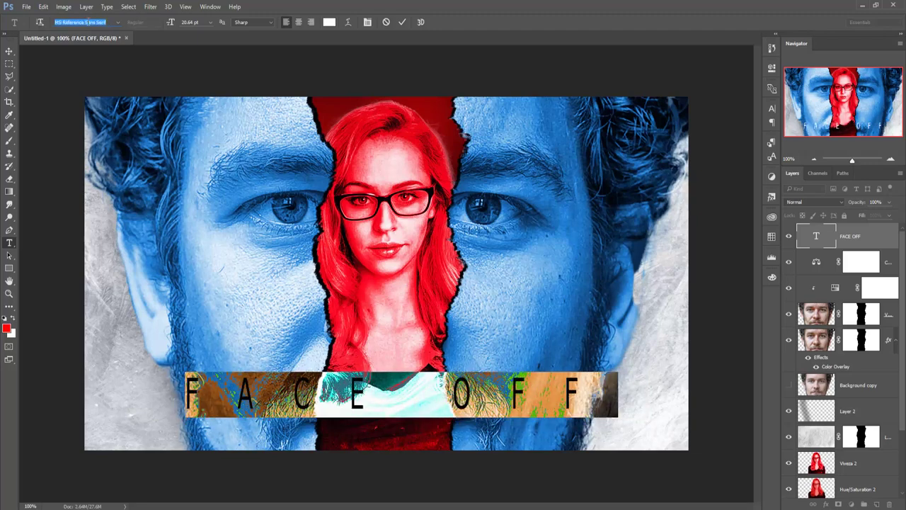
key("Down")
key("Down")
key("Down")
key("Down")
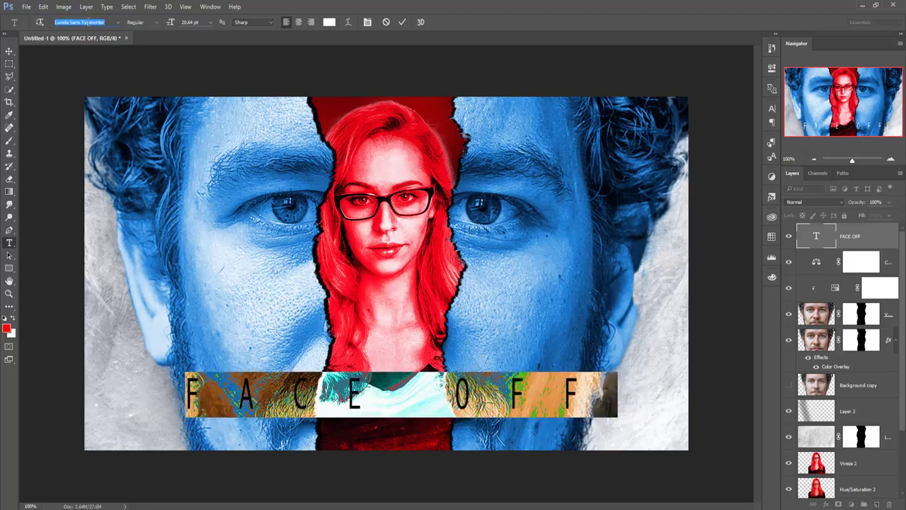
key("Up")
key("Up")
key("Up")
key("Up")
key("Up")
key("Up")
key("Up")
key("Up")
key("Up")
key("Up")
key("Up")
key("Up")
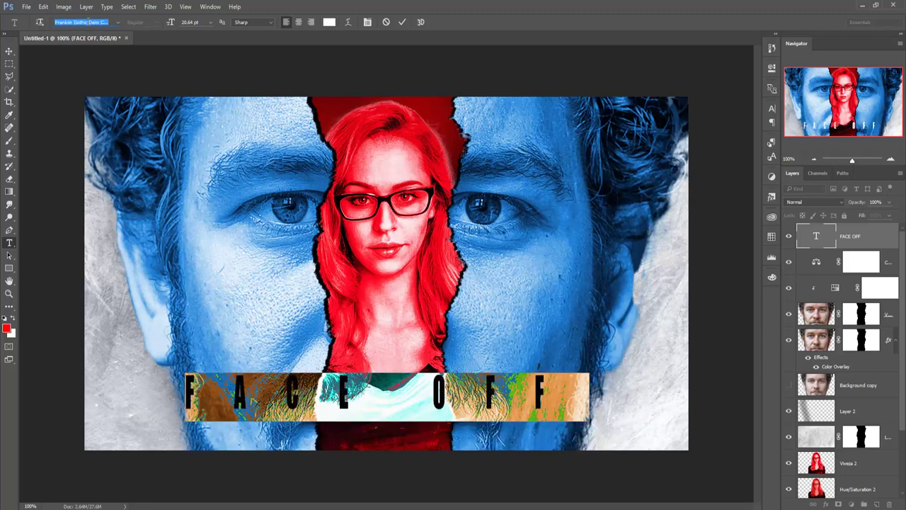
key("Down")
key("Down")
key("Down")
key("Down")
key("Down")
key("Down")
key("Down")
key("Down")
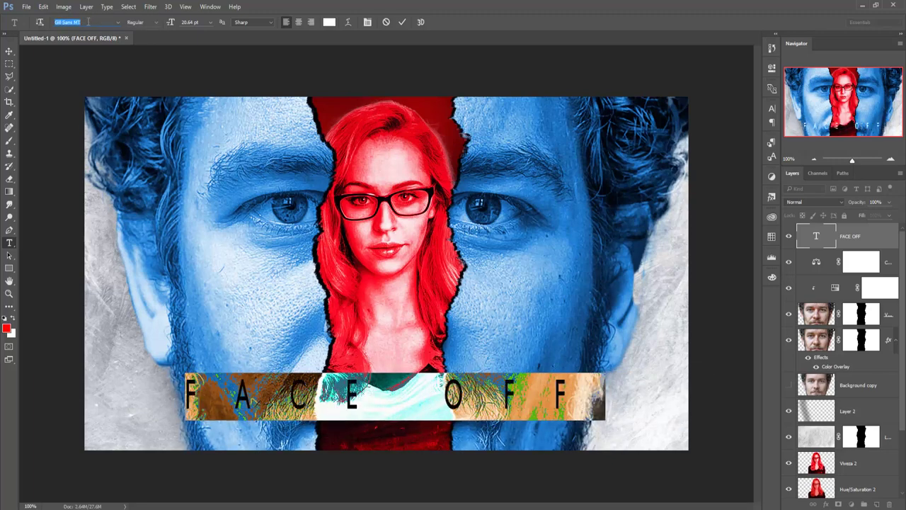
key("Up")
key("Up")
key("Up")
key("Up")
key("Up")
key("Up")
key("Up")
key("Up")
key("Up")
key("Up")
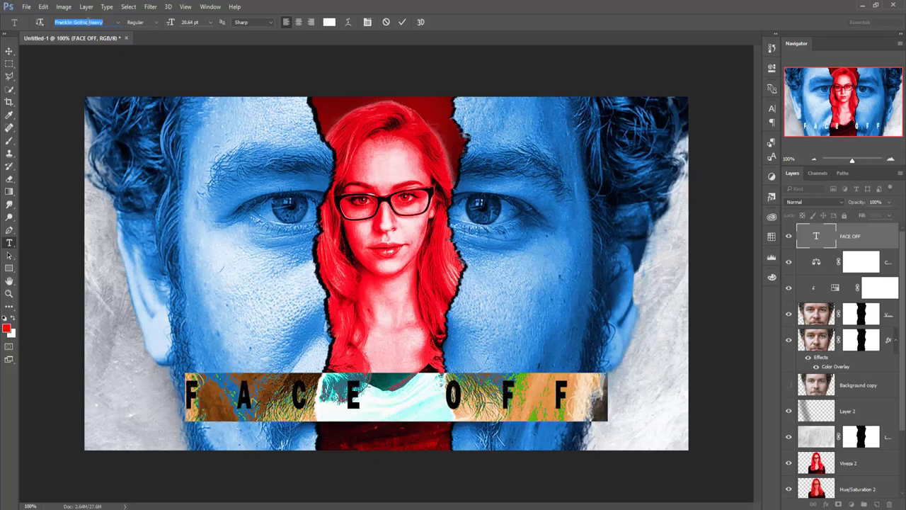
left_click(402, 22)
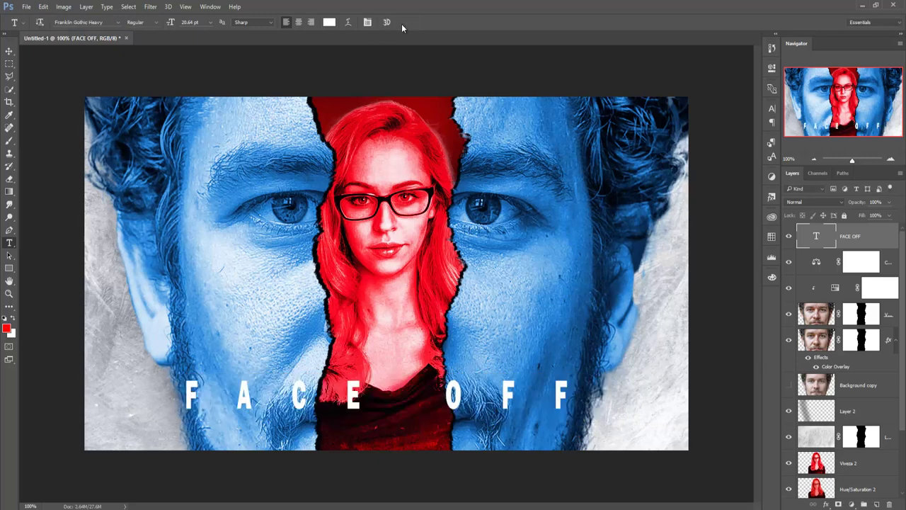
Step: Shift the FACE OFF title slightly to the right with the Move tool
left_click(5, 61)
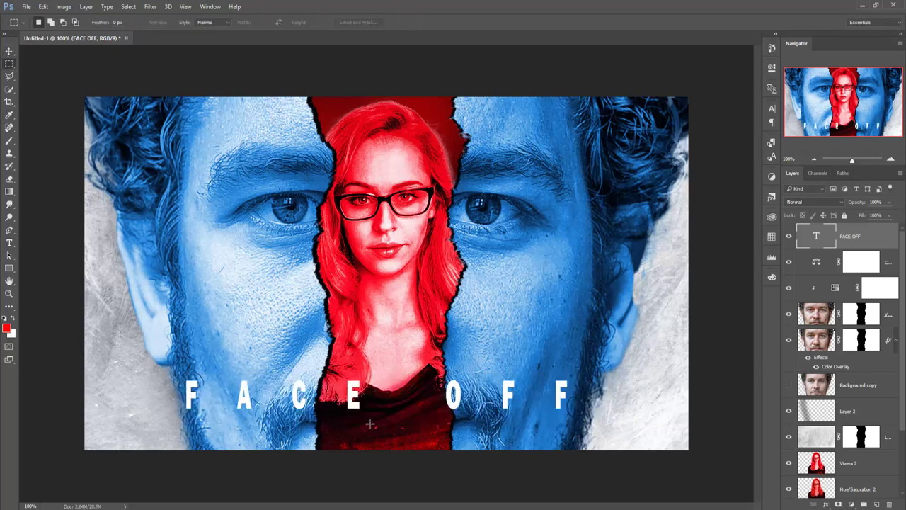
left_click(9, 51)
left_click_drag(415, 403, 420, 404)
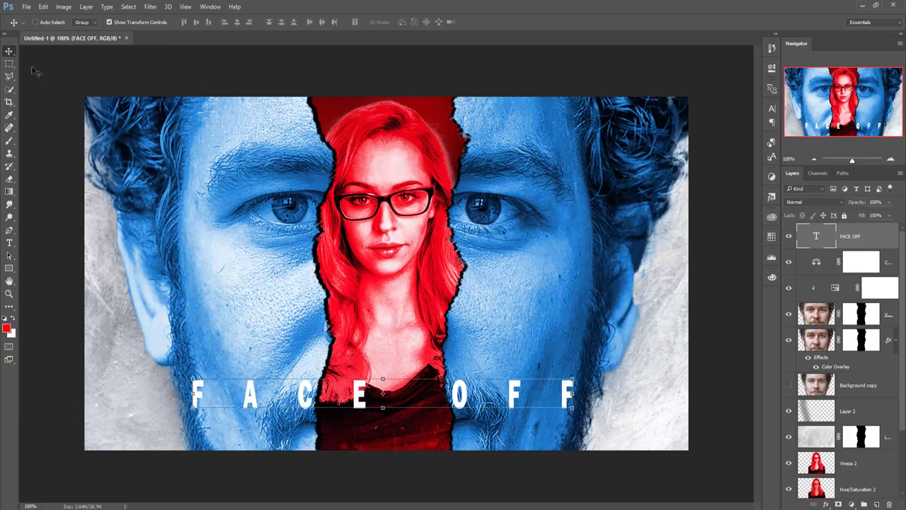
Step: Marquee a thin strip under the title and add a new empty layer above it
left_click(9, 64)
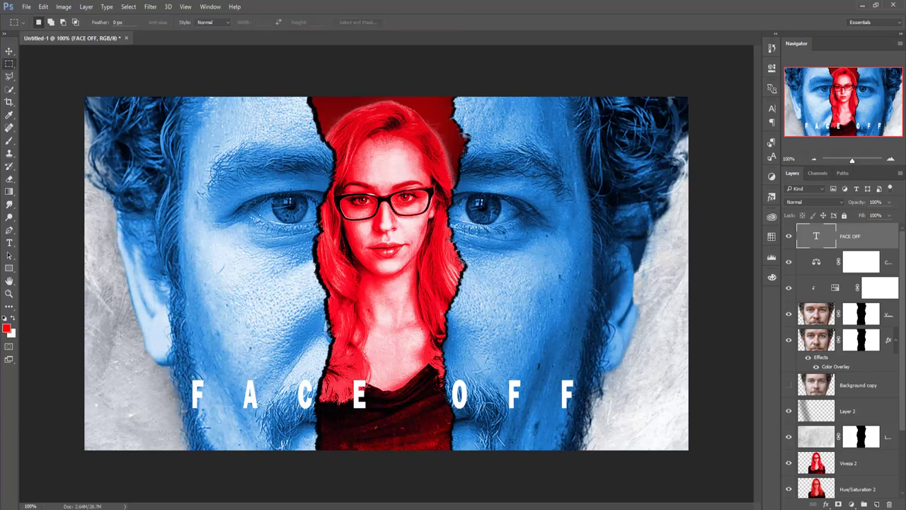
left_click_drag(180, 410, 585, 412)
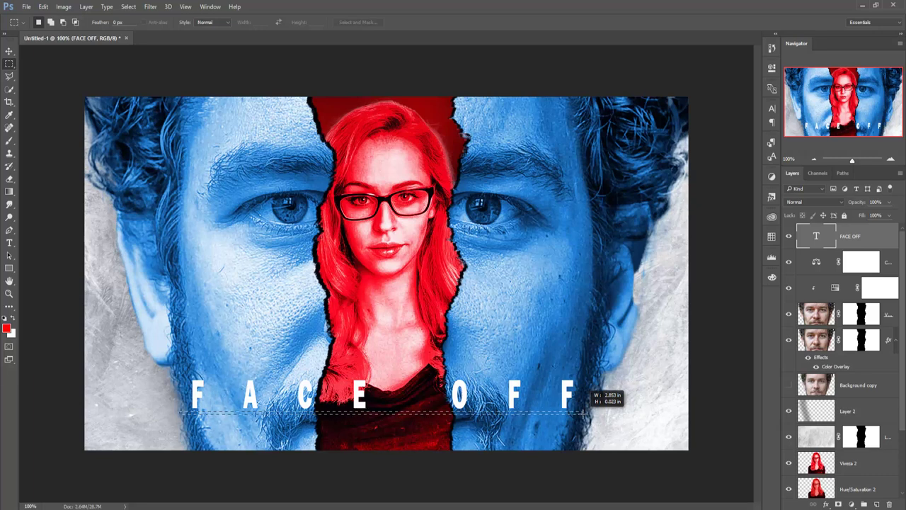
left_click_drag(584, 413, 585, 412)
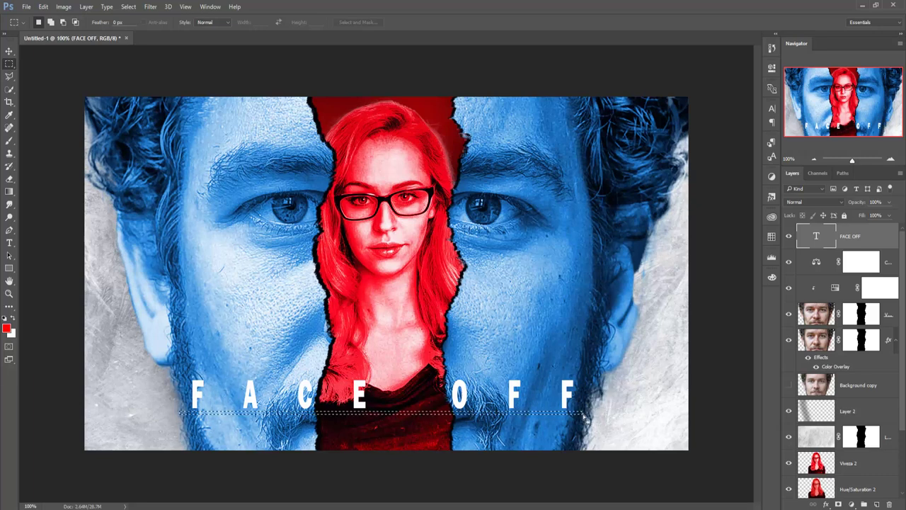
left_click(9, 51)
left_click(876, 503)
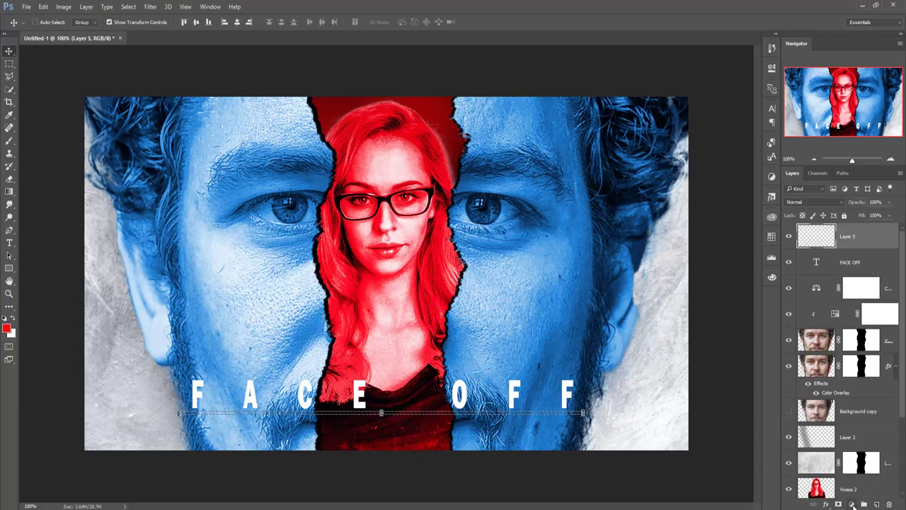
Step: Fill the strip with a near-white (#fcfcfc) Solid Color fill layer as the underline
left_click(851, 503)
left_click(845, 293)
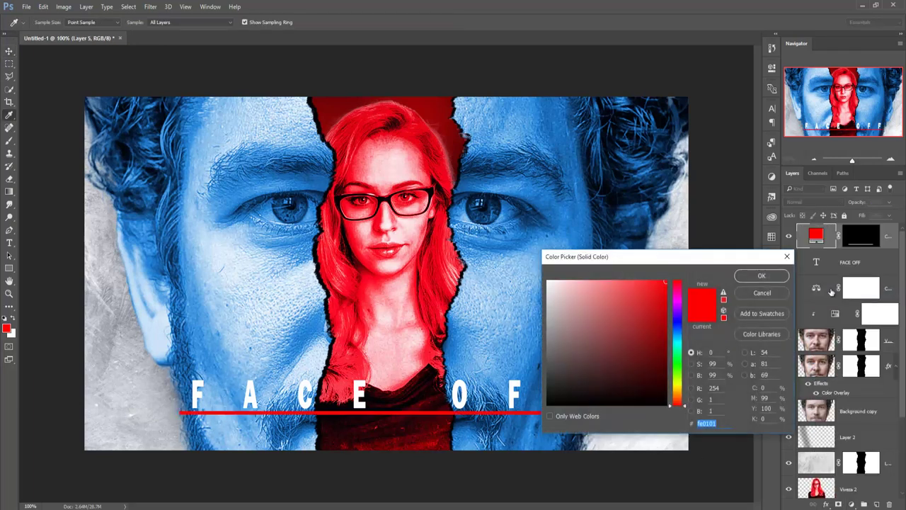
left_click(551, 404)
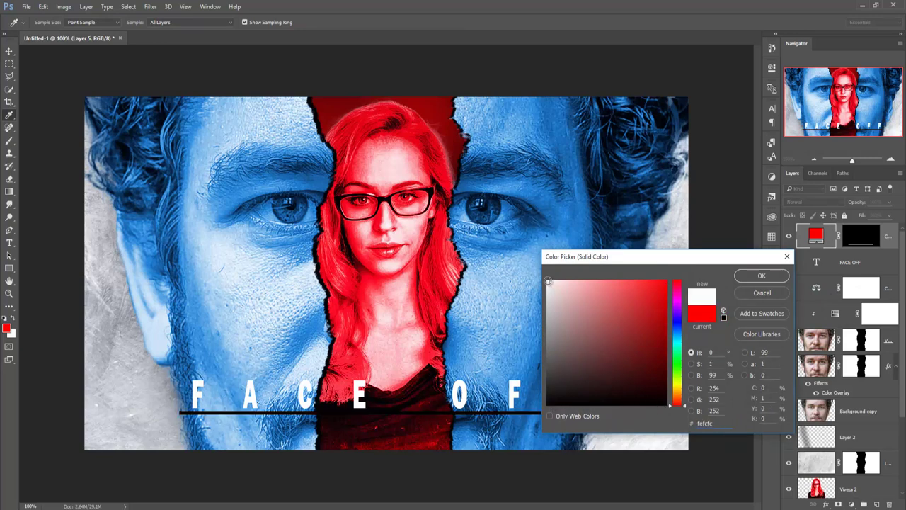
left_click(548, 281)
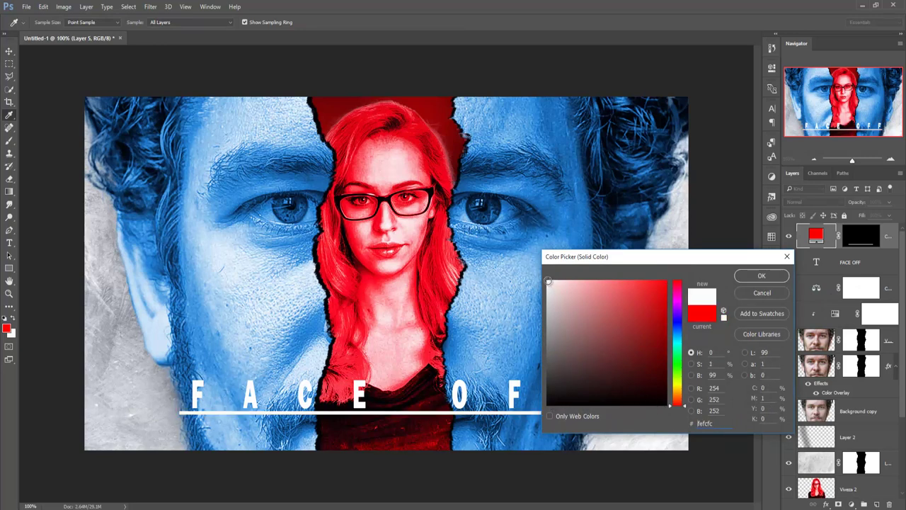
left_click(770, 276)
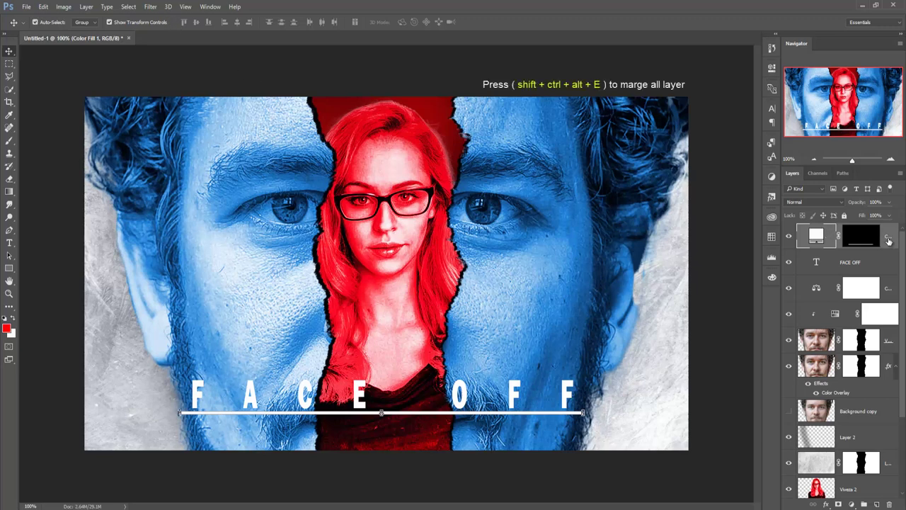
Step: Stamp all visible layers into a merged top layer and launch Color Efex Pro 4 on it
key("shift+ctrl+alt+e")
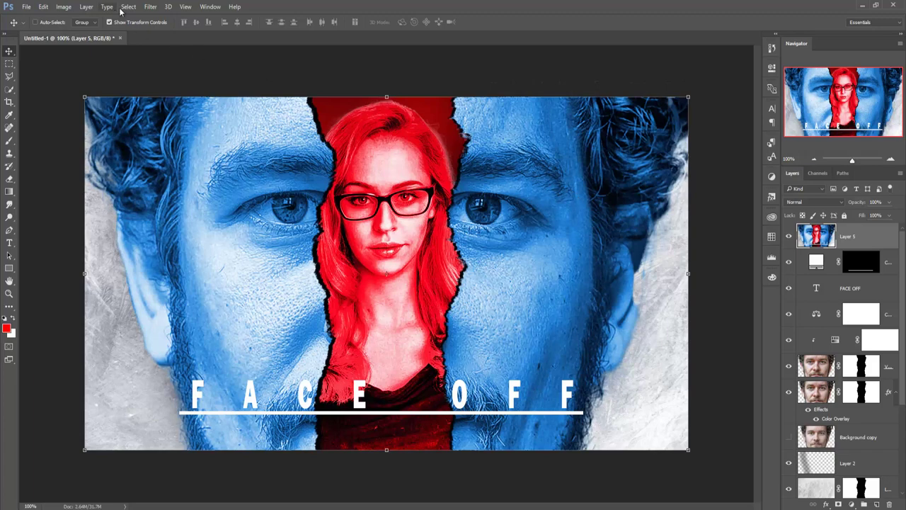
left_click(149, 7)
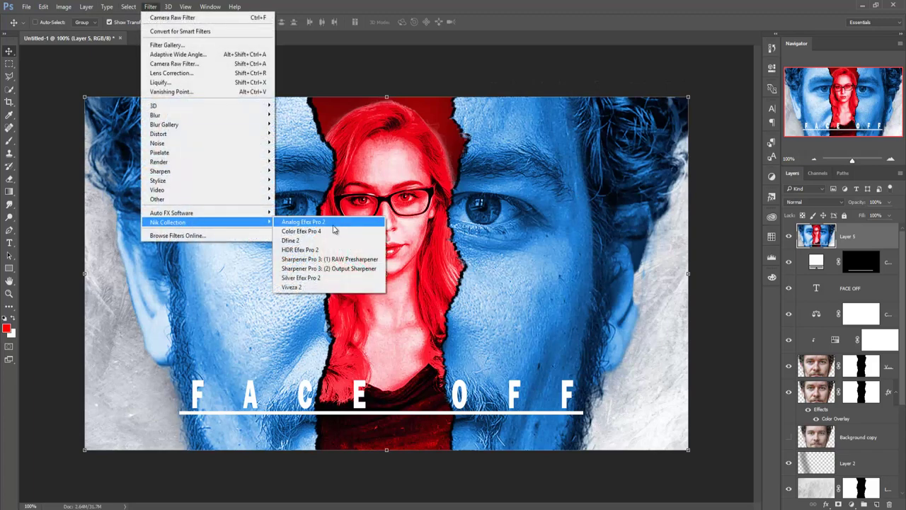
left_click(332, 231)
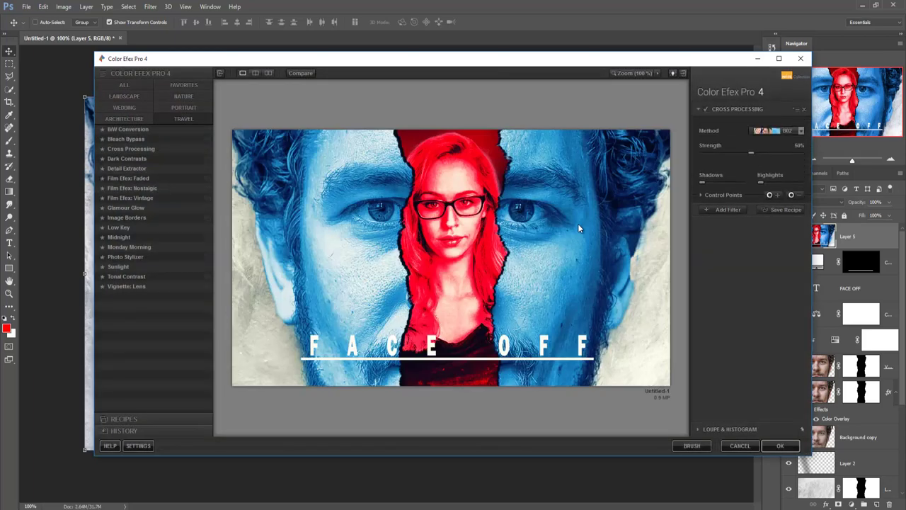
Step: Apply the Nature set's Brilliance / Warmth filter with adjusted warmth to the merged layer
left_click(166, 106)
left_click(180, 97)
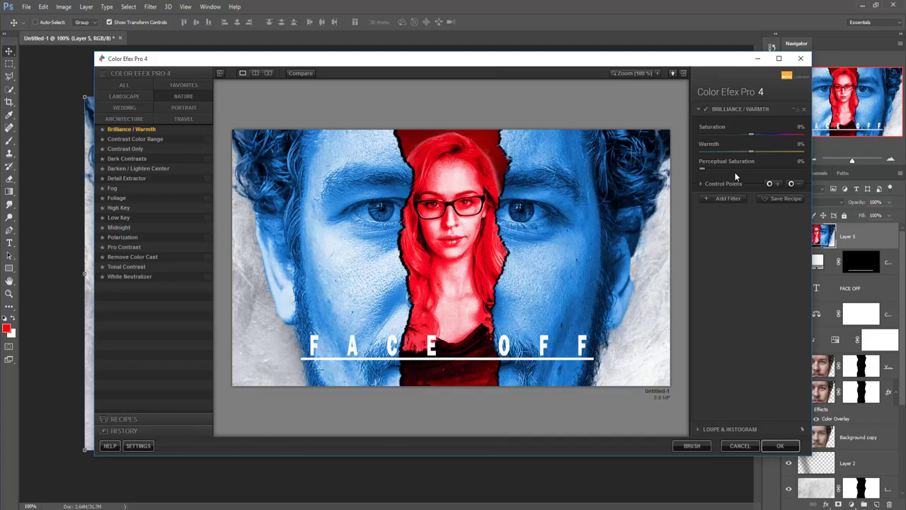
mouse_move(751, 151)
left_mouse_down()
mouse_move(731, 152)
mouse_move(764, 168)
left_mouse_up()
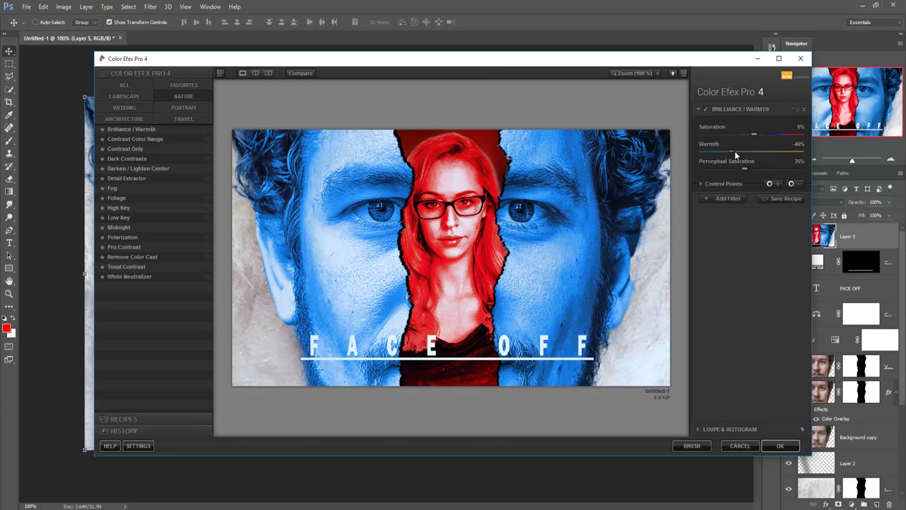
mouse_move(765, 153)
left_mouse_down()
mouse_move(706, 152)
mouse_move(739, 149)
left_mouse_up()
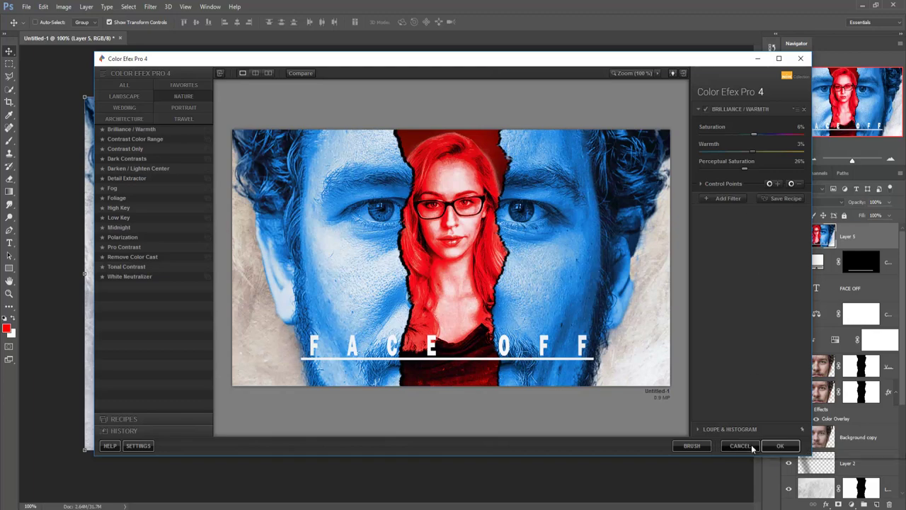
left_click(779, 445)
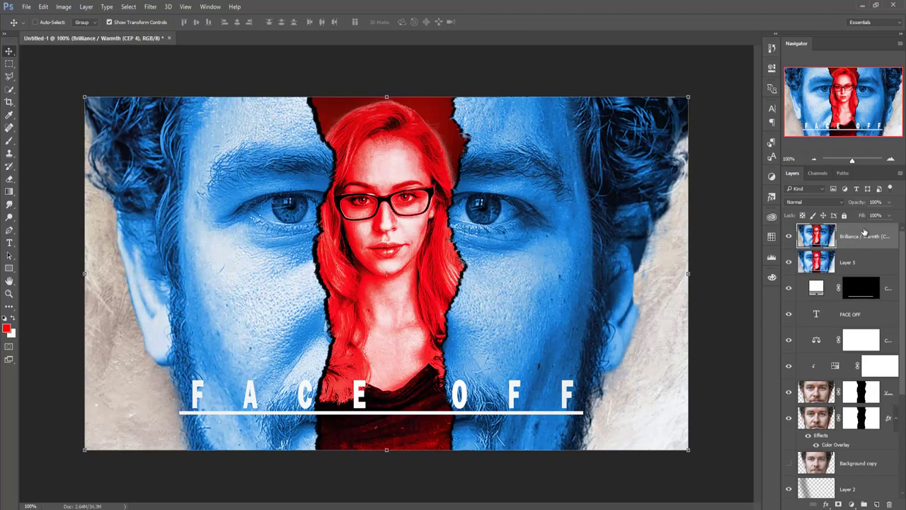
Step: Reopen Color Efex Pro 4 and select the Cross Processing filter
left_click(151, 7)
mouse_move(168, 223)
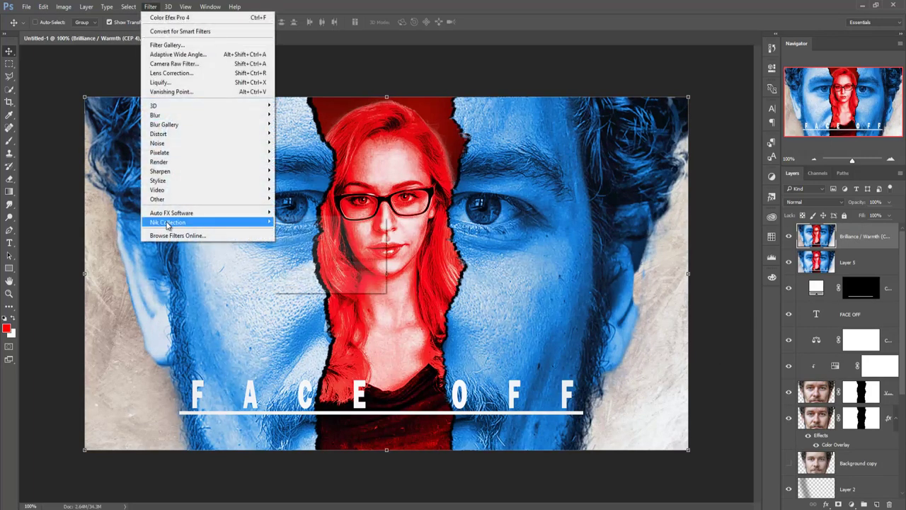
left_click(301, 234)
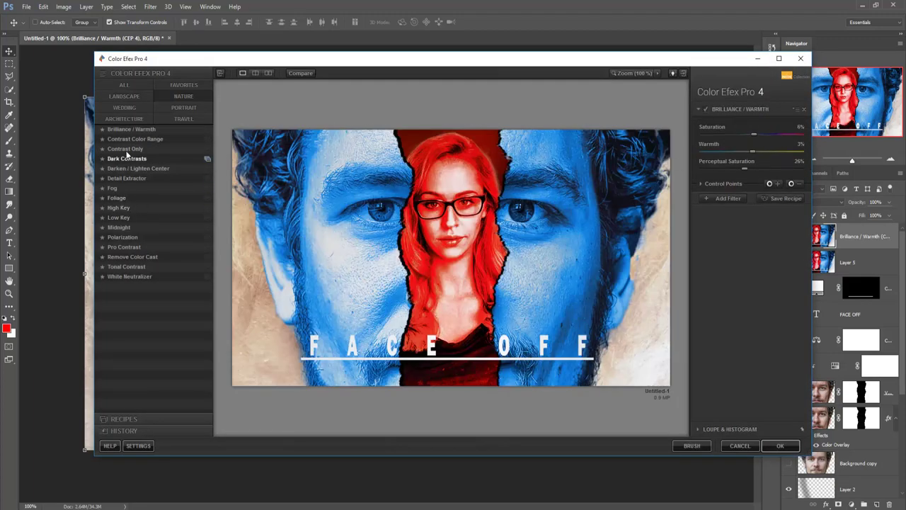
left_click(184, 118)
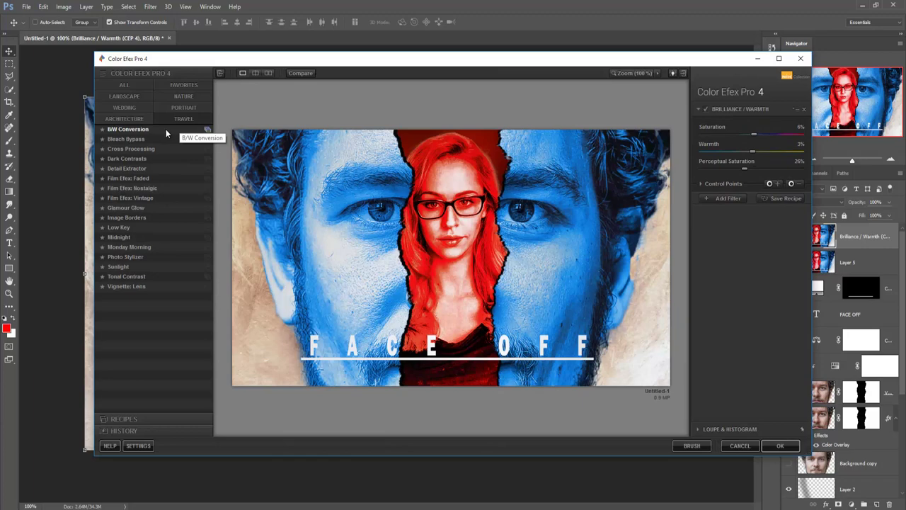
left_click(131, 149)
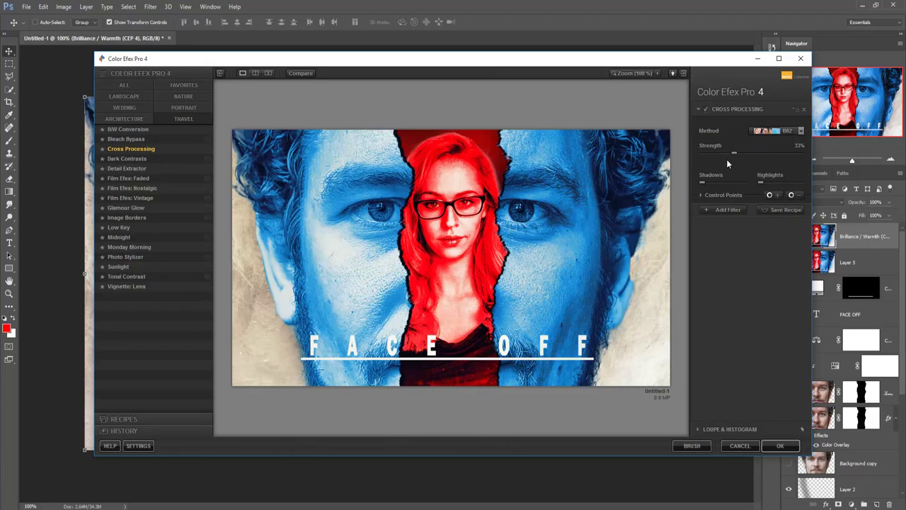
Step: Set Cross Processing to method B02 at about 56% strength and apply it
left_click(799, 131)
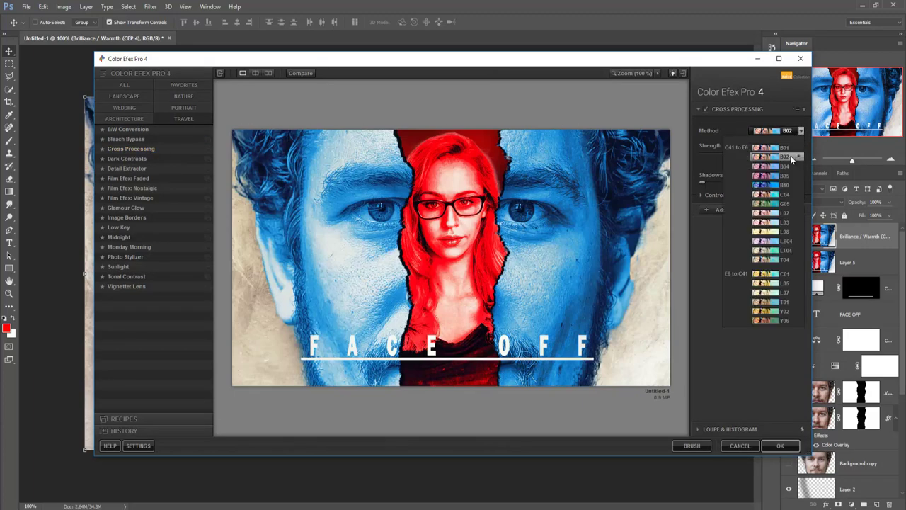
left_click(790, 155)
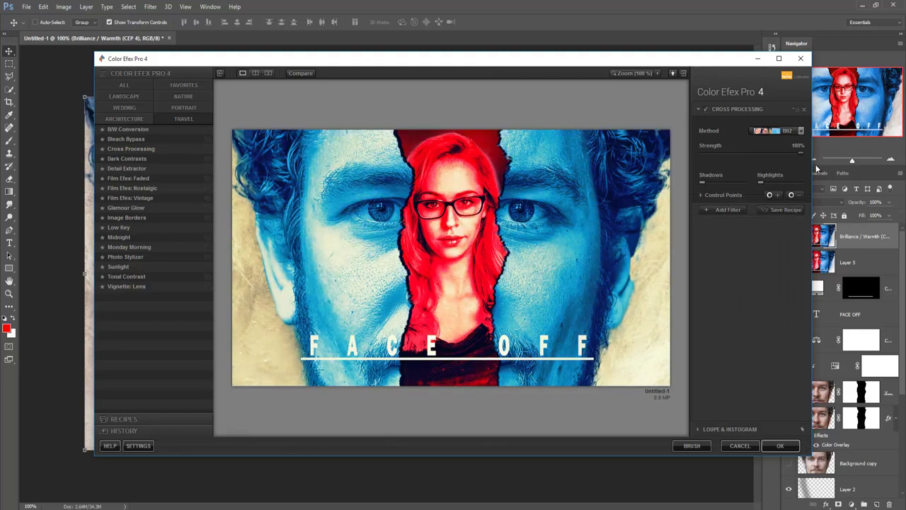
left_click_drag(791, 155, 760, 156)
left_click(780, 446)
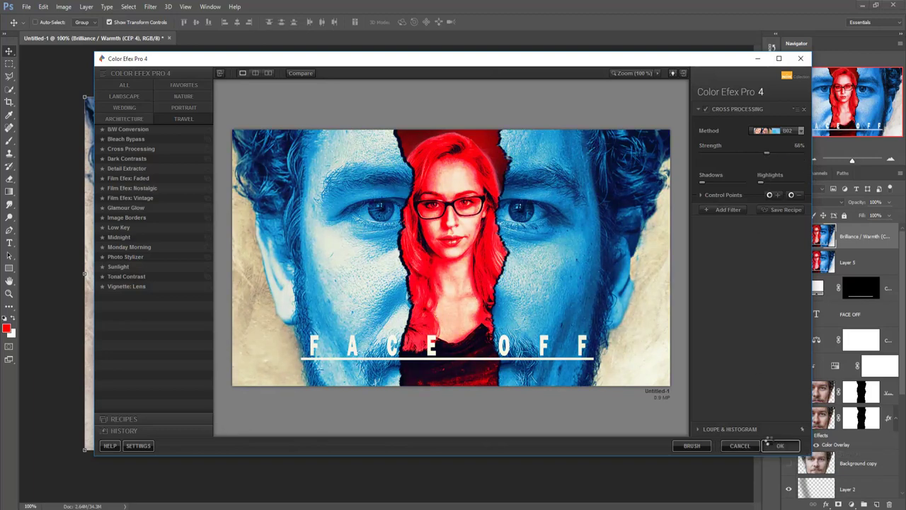